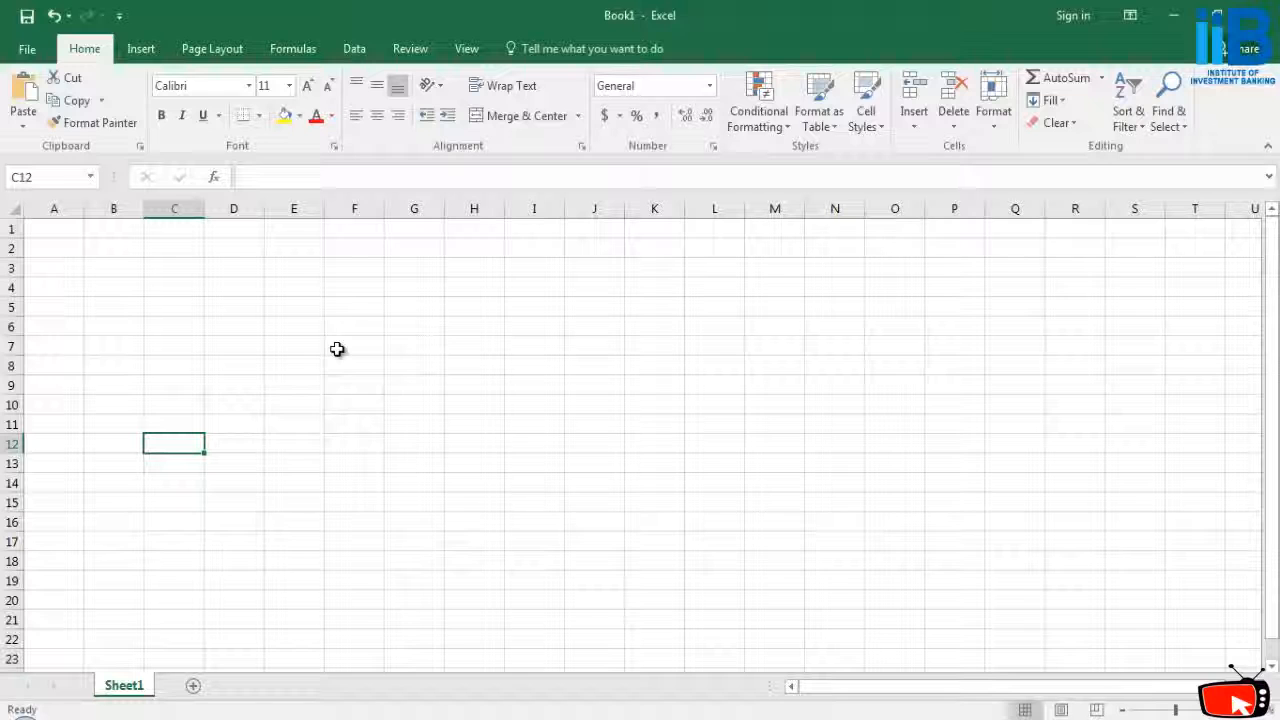
# Enter the first sample text string in cell A1 and widen column A so that the text fits.
pyautogui.click(57, 289)
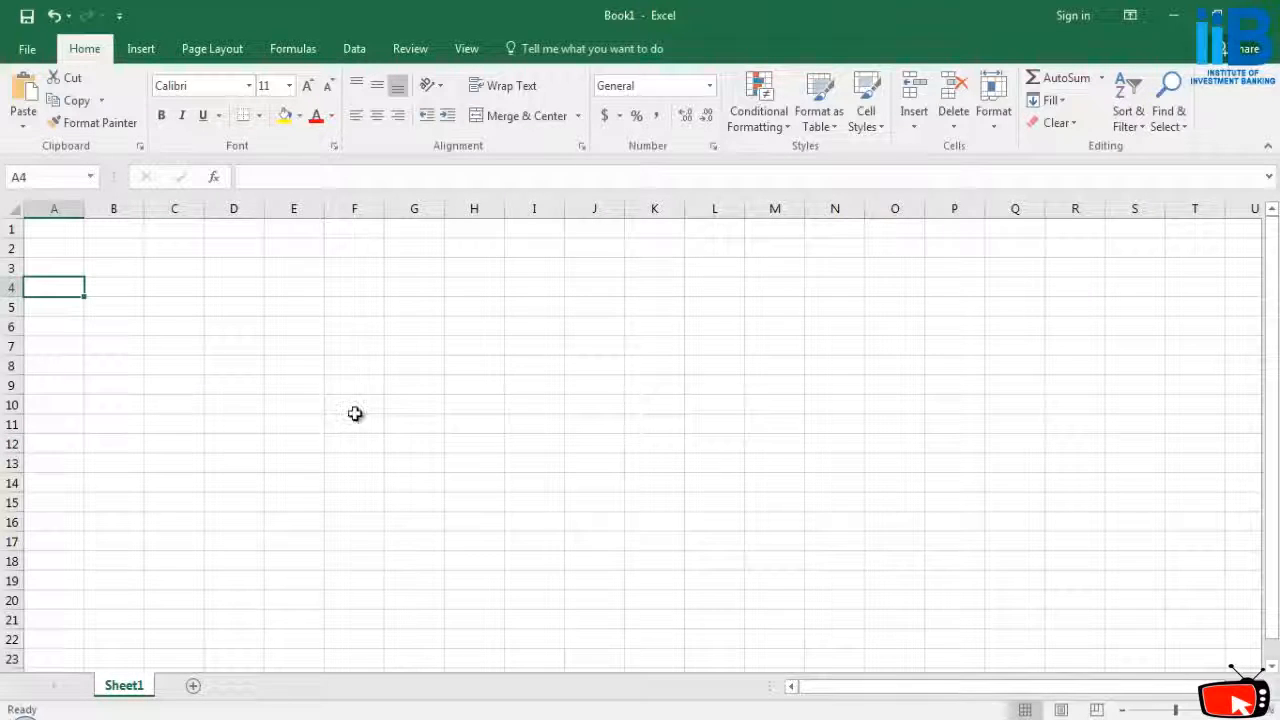
pyautogui.click(55, 231)
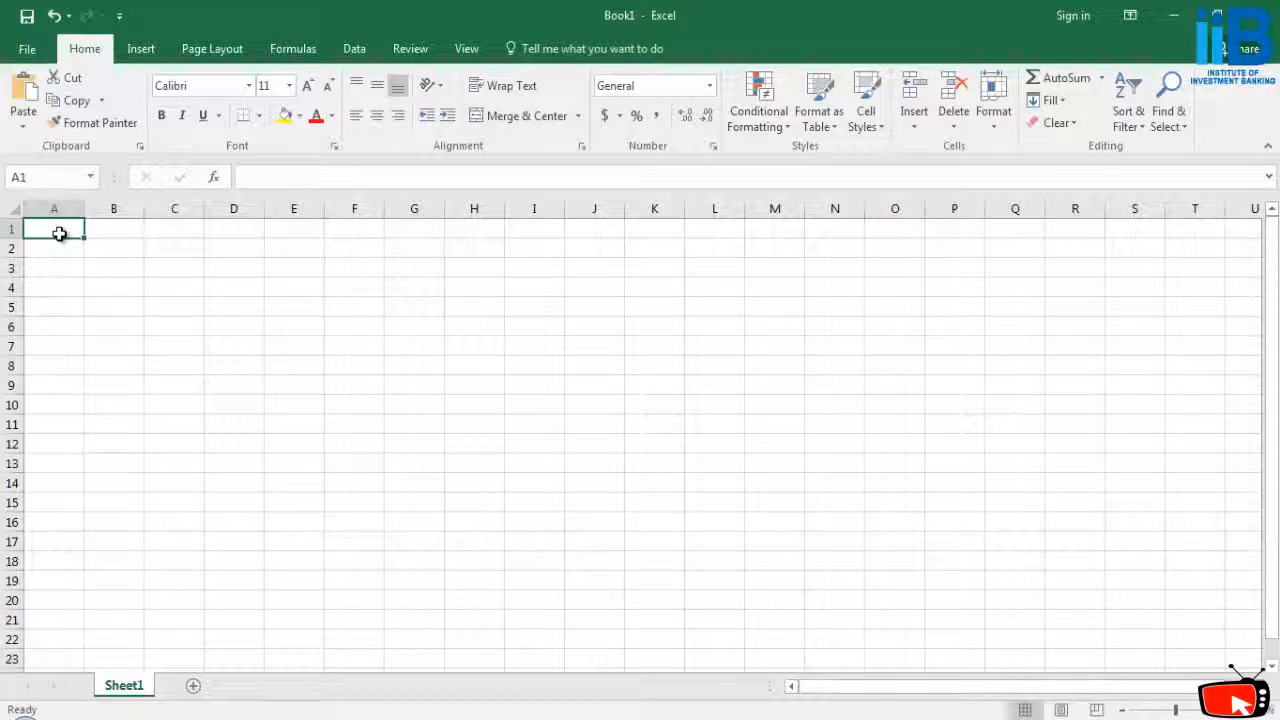
pyautogui.doubleClick(60, 234)
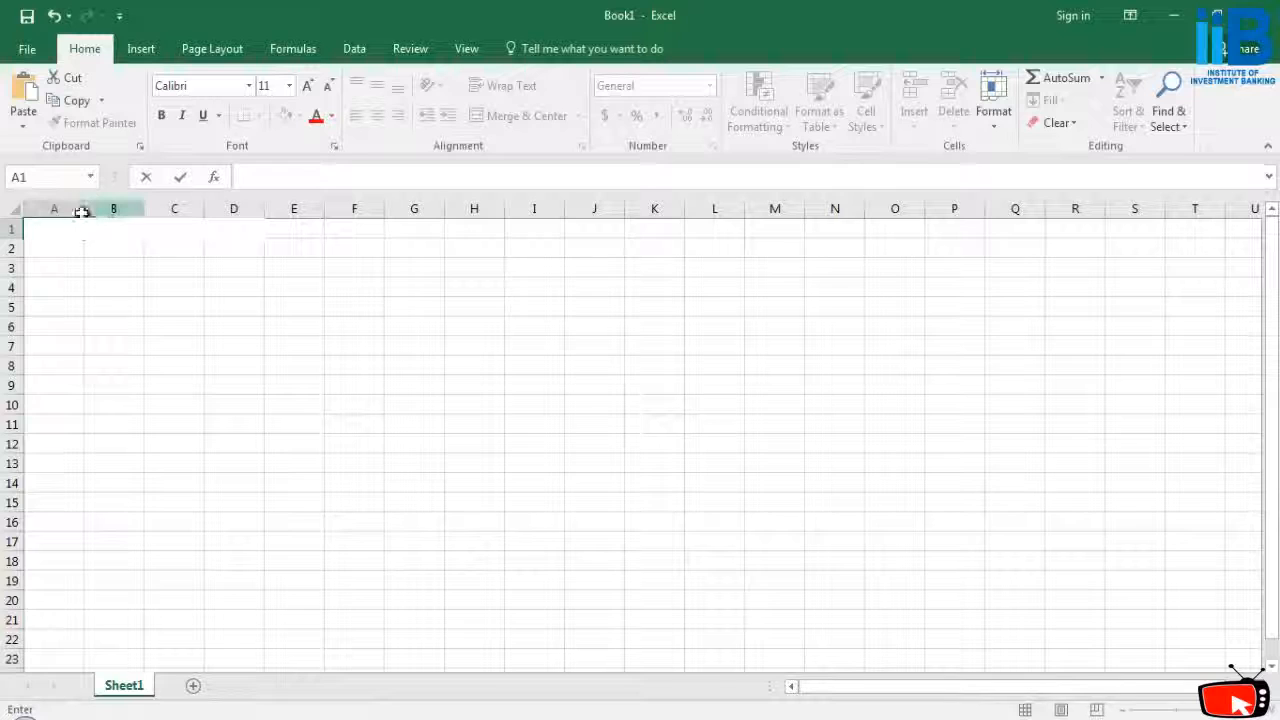
pyautogui.click(88, 209)
pyautogui.moveTo(83, 209); pyautogui.dragTo(240, 209)
pyautogui.click(211, 284)
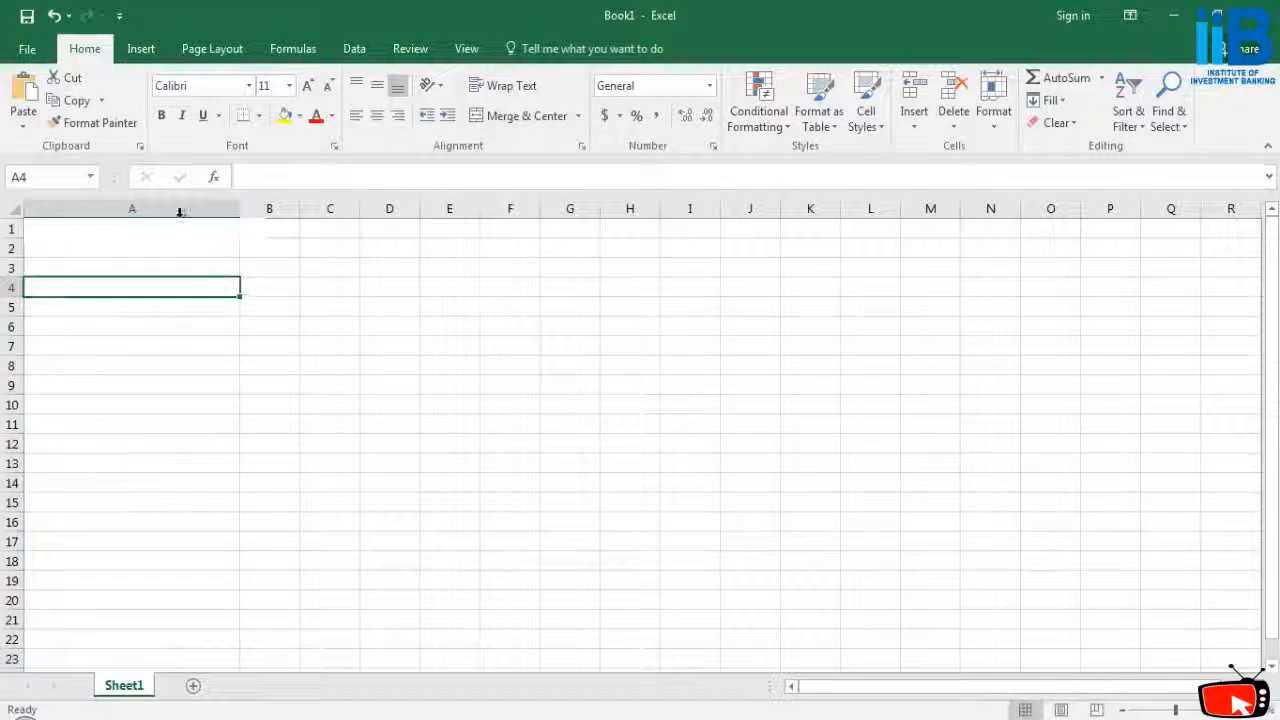
pyautogui.click(181, 210)
pyautogui.click(193, 233)
pyautogui.click(194, 269)
pyautogui.click(200, 234)
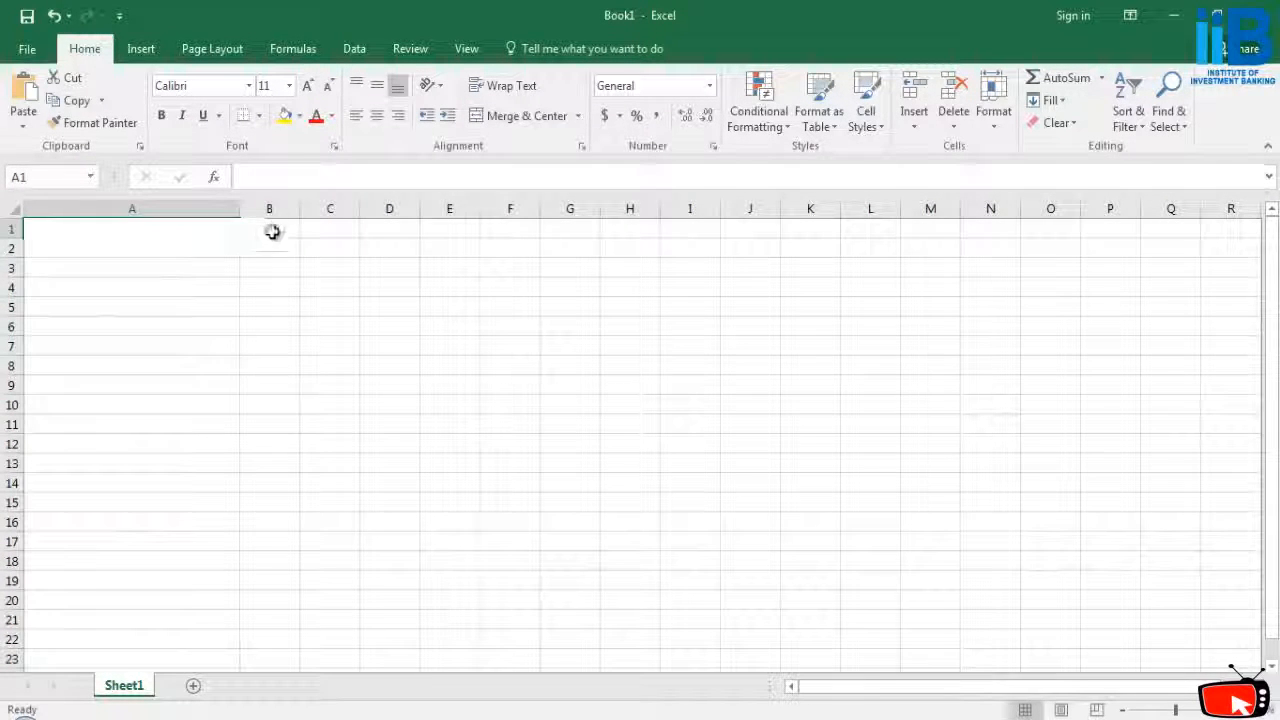
# Enter =substitute(A1,"best","the only best") in cell B1 and widen column B to fit the text.
pyautogui.click(273, 230)
pyautogui.write('=')
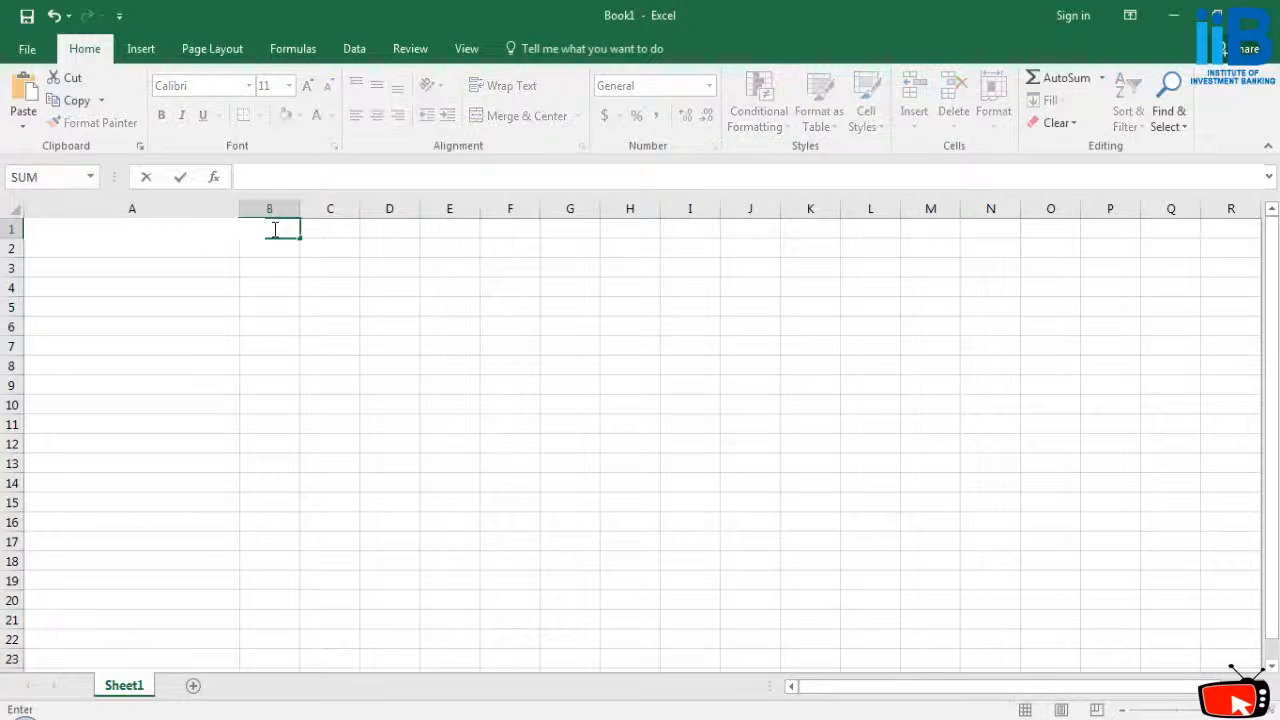
pyautogui.write('substi')
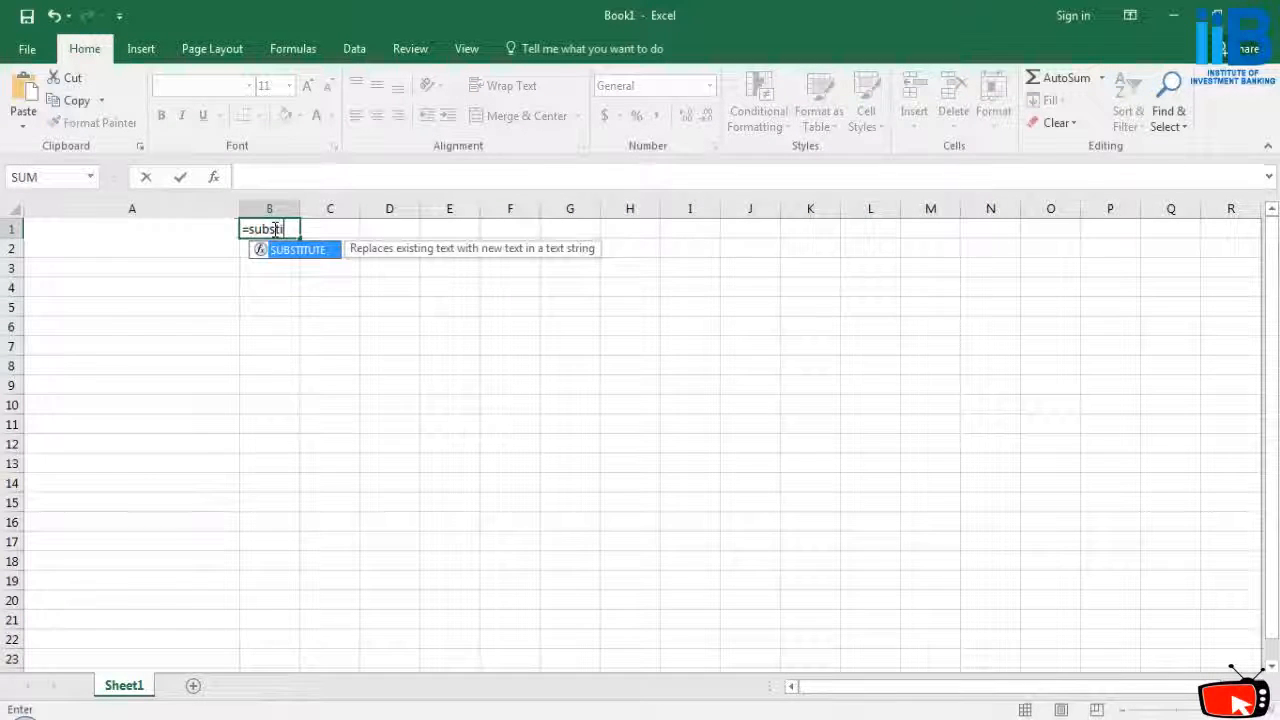
pyautogui.write('tute(A1')
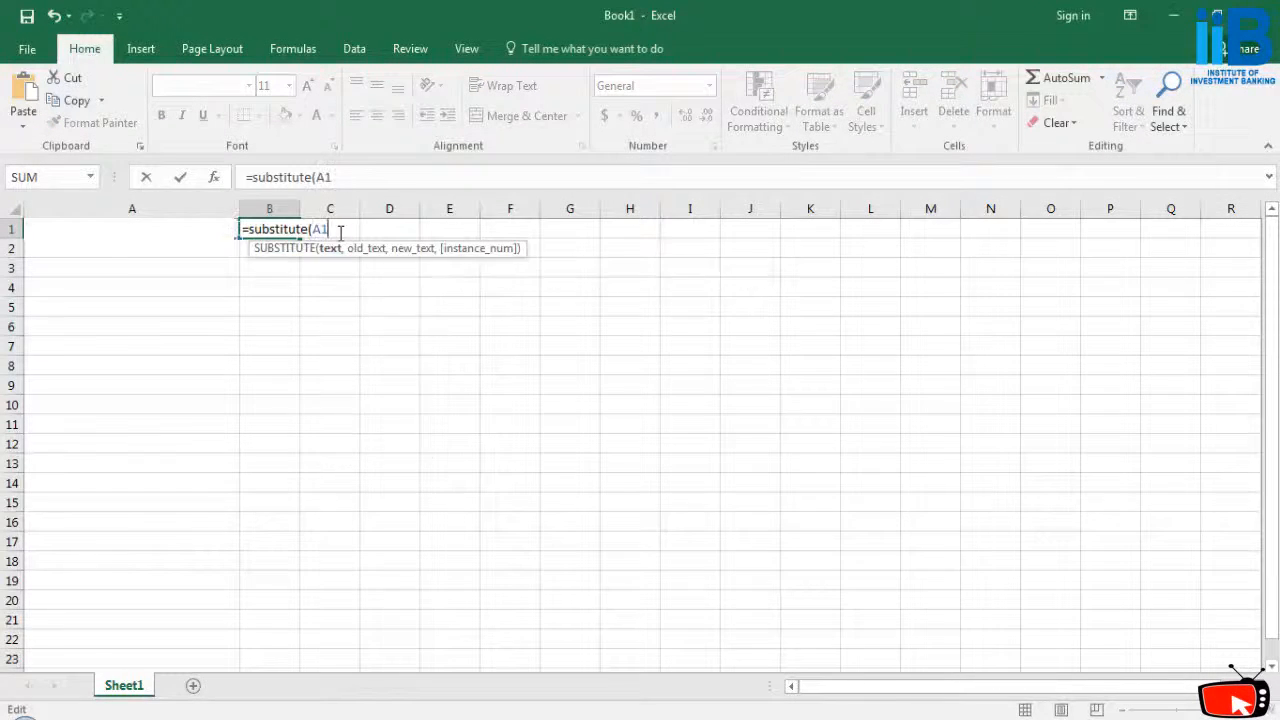
pyautogui.write(',we')
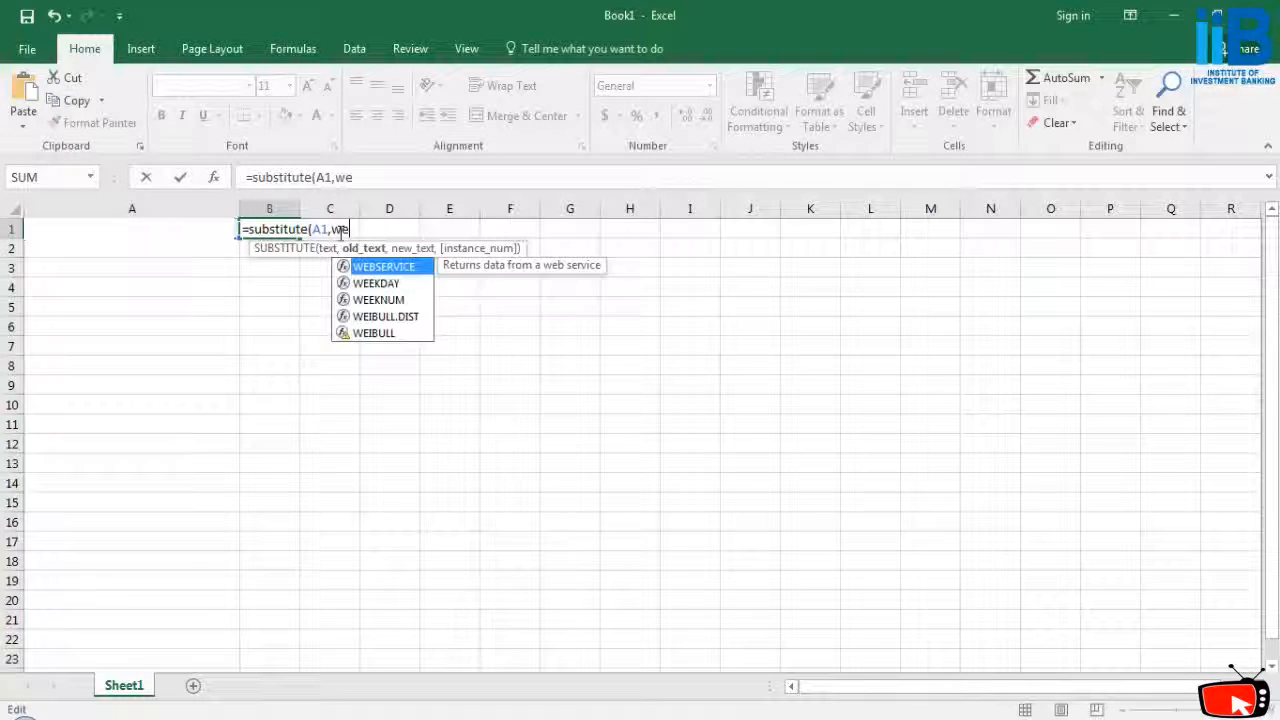
pyautogui.write('si')
pyautogui.press('BackSpace')
pyautogui.press('BackSpace')
pyautogui.press('BackSpace')
pyautogui.press('BackSpace')
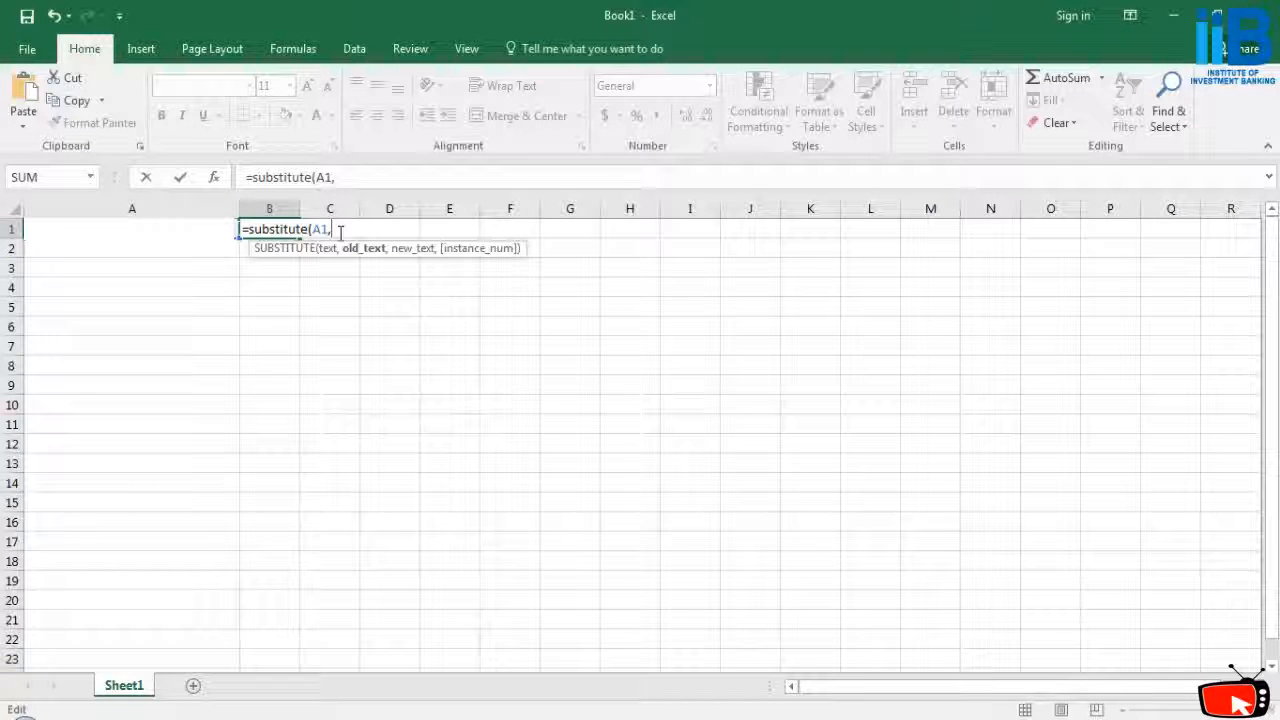
pyautogui.write('"best","')
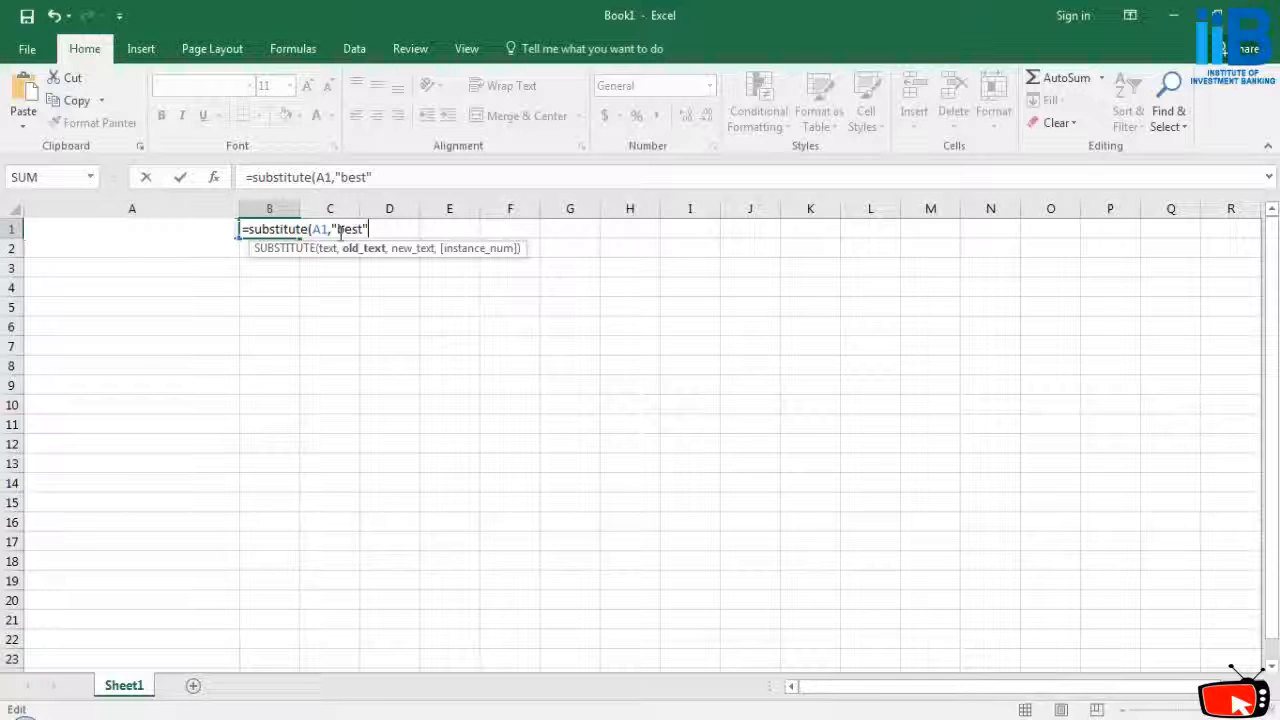
pyautogui.write('the onl')
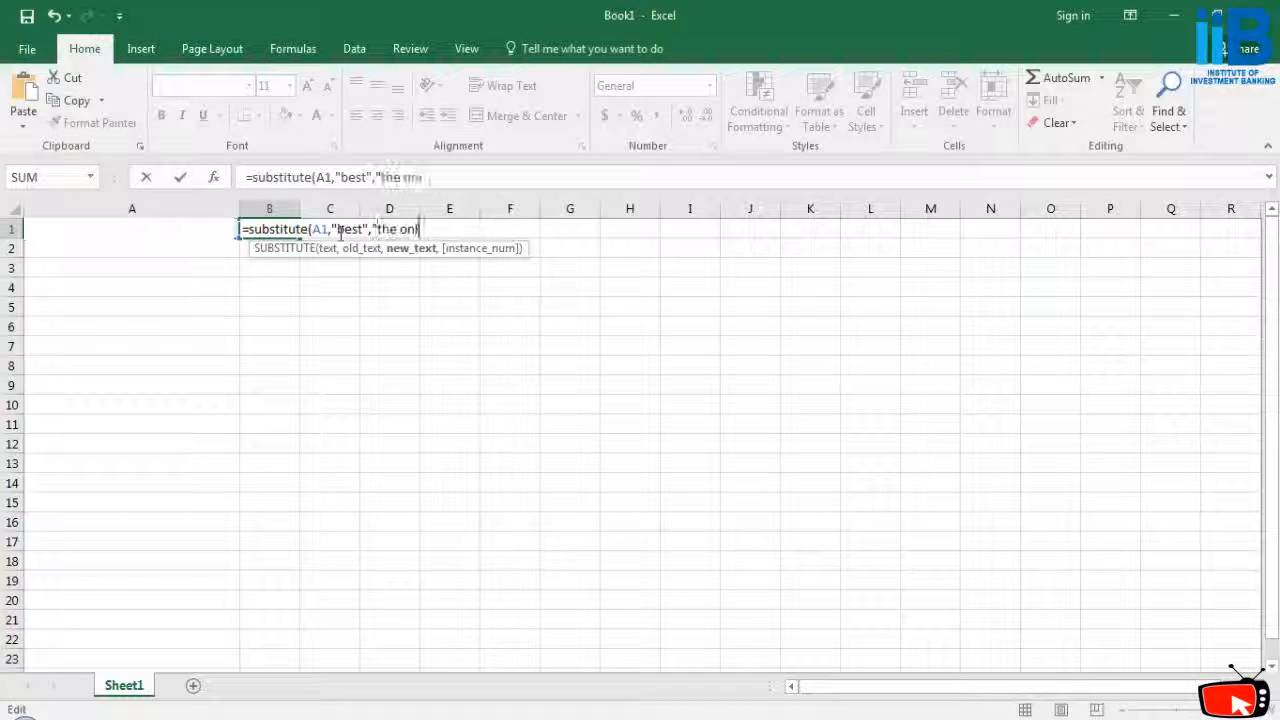
pyautogui.write('y best")')
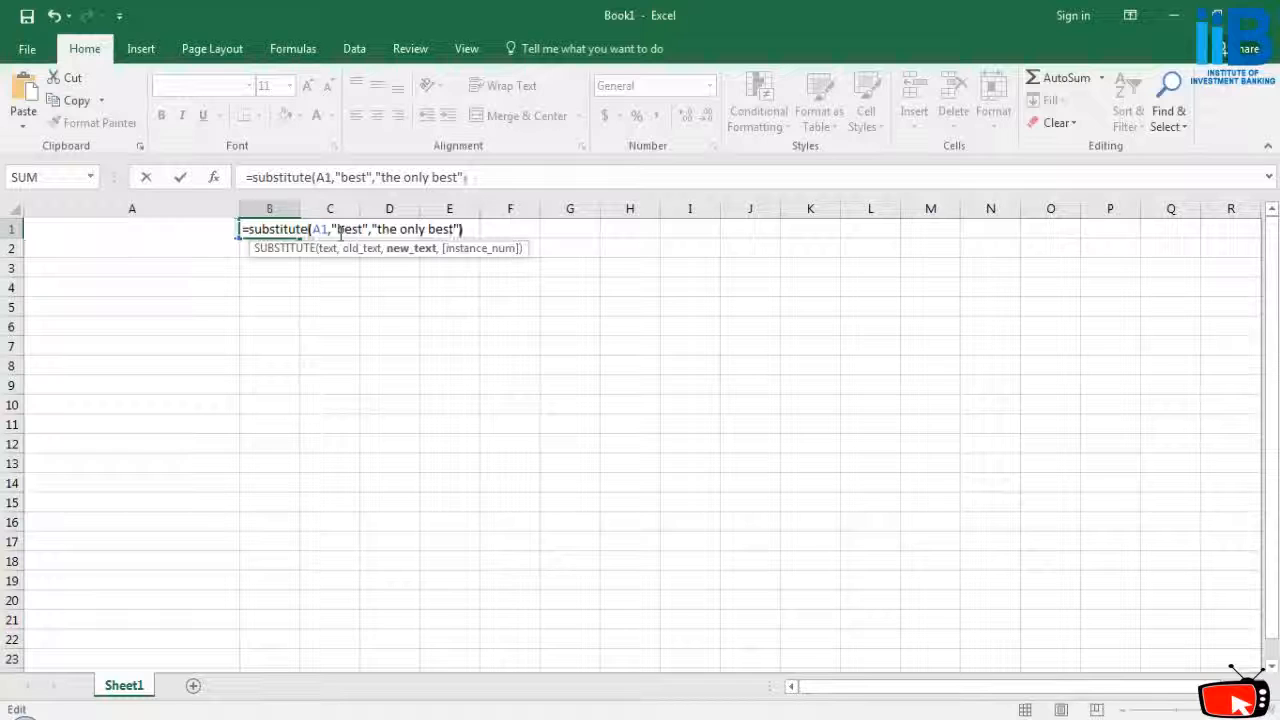
pyautogui.press('Return')
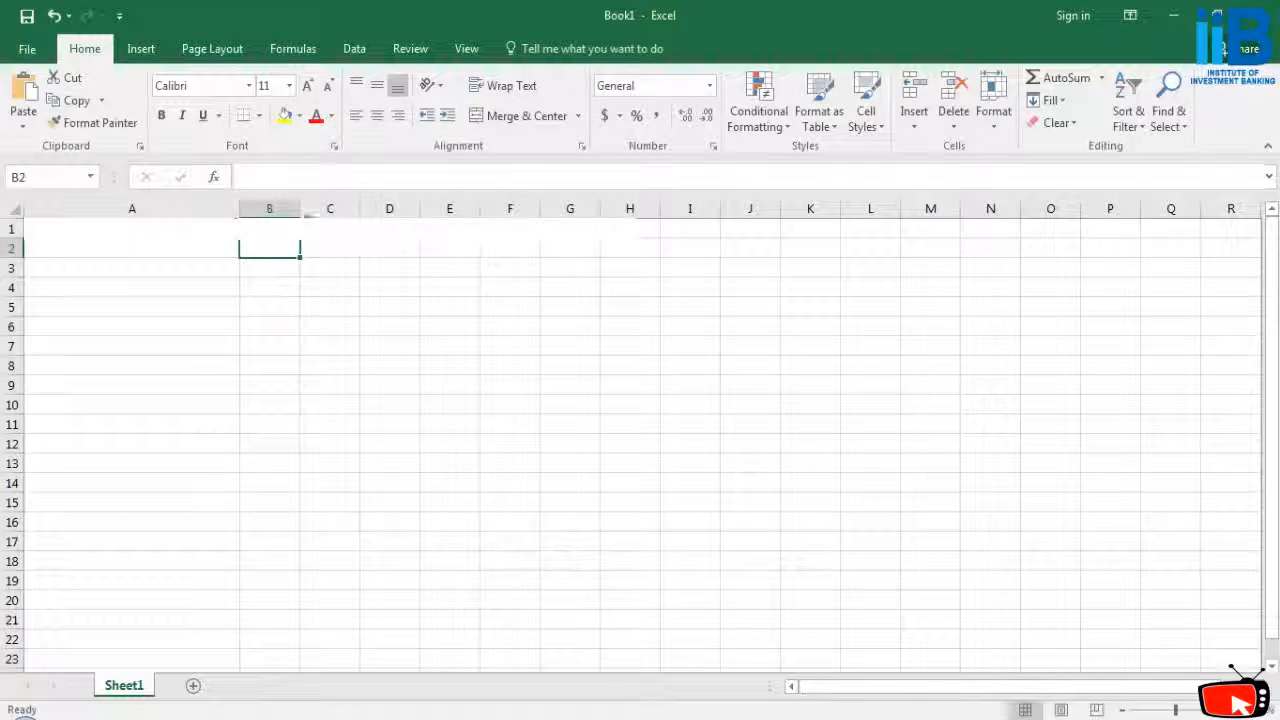
pyautogui.moveTo(300, 208); pyautogui.dragTo(508, 208)
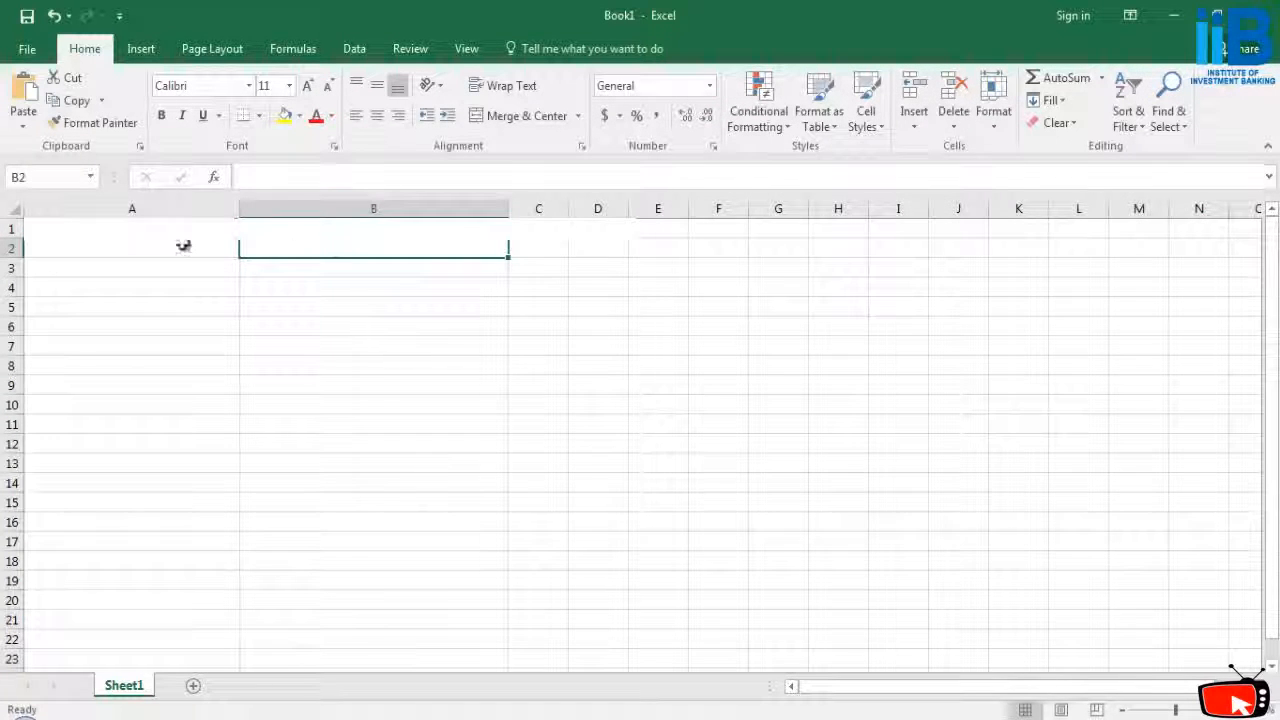
# Enter a second sample text string in cell A2 and autofit column A to its contents.
pyautogui.doubleClick(118, 232)
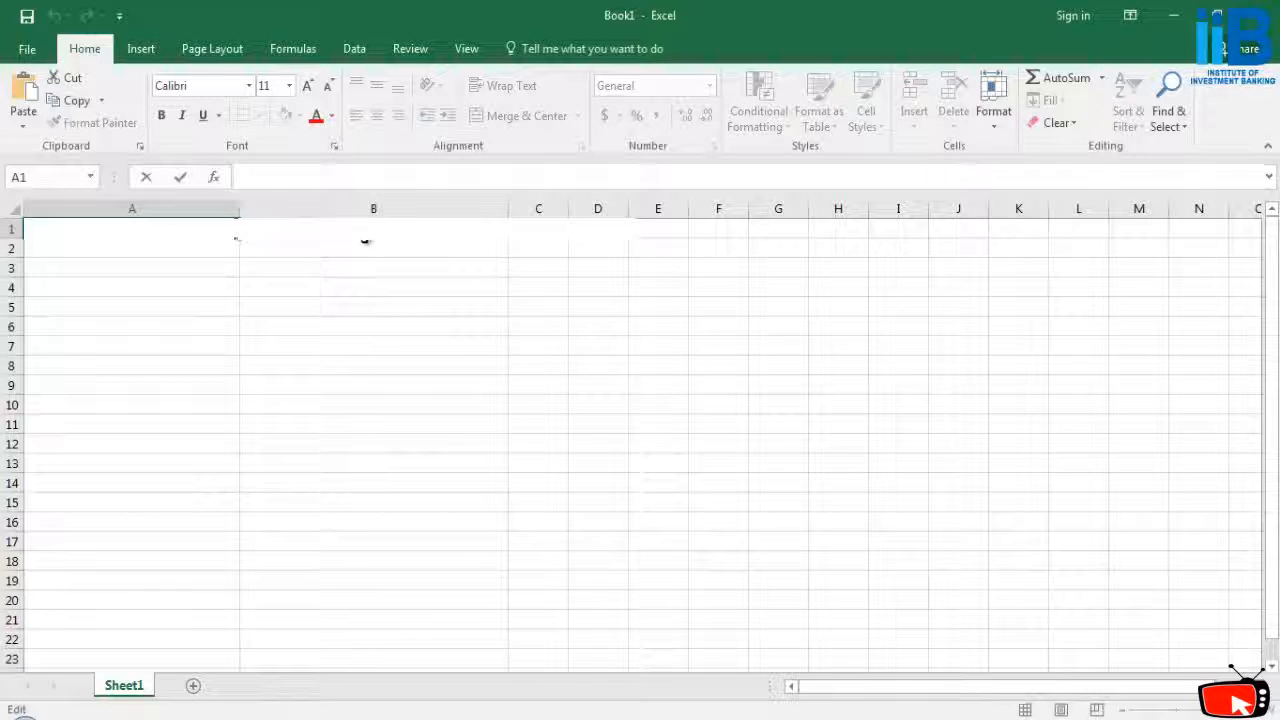
pyautogui.click(184, 247)
pyautogui.doubleClick(188, 248)
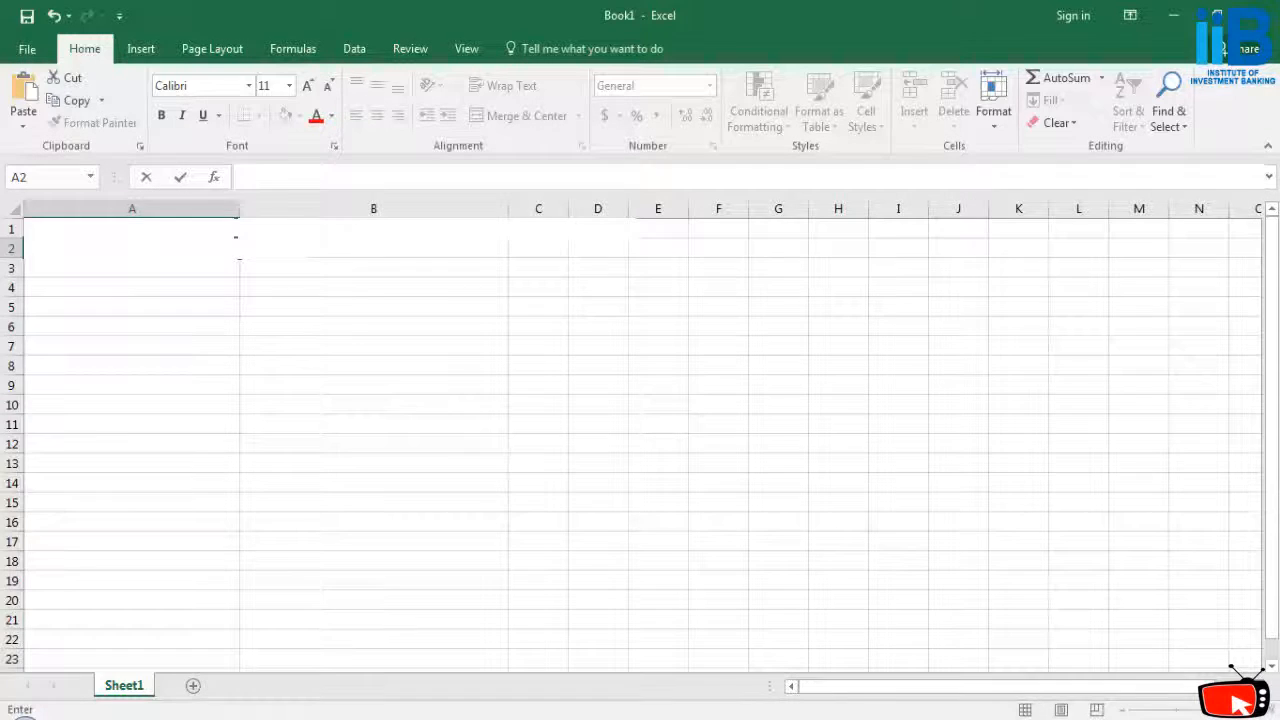
pyautogui.click(216, 210)
pyautogui.doubleClick(240, 209)
pyautogui.click(98, 307)
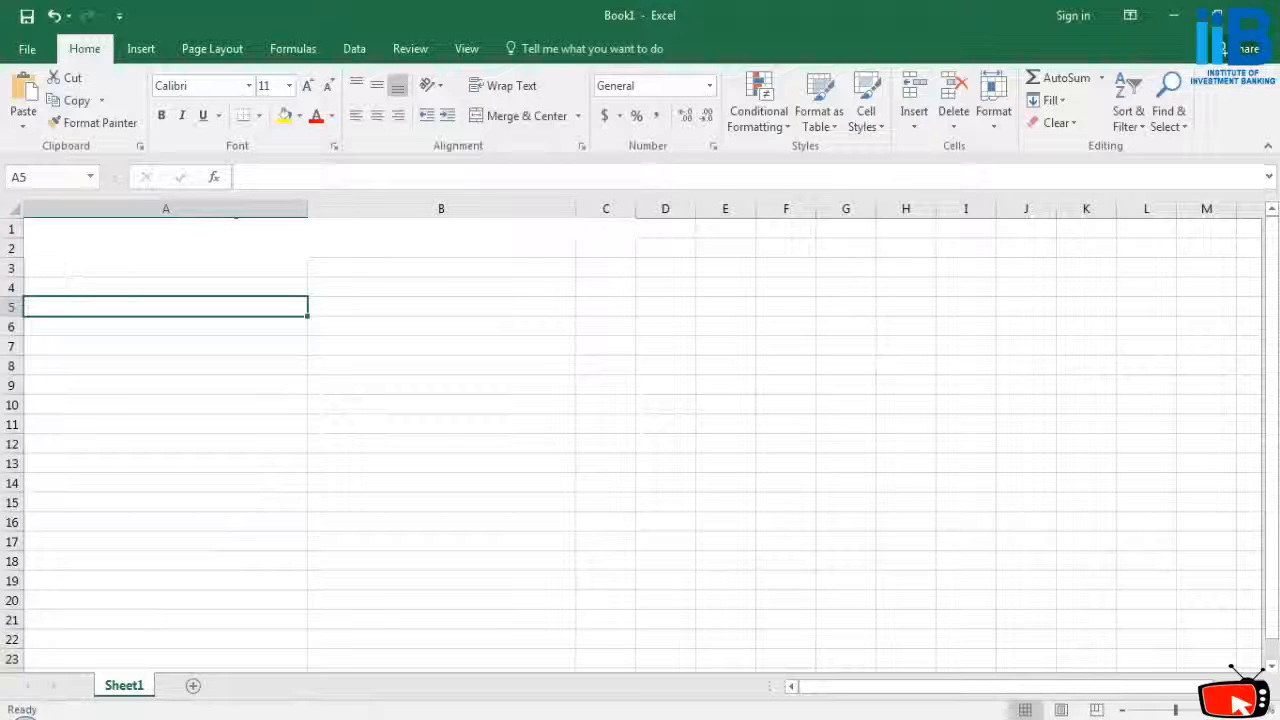
pyautogui.click(237, 246)
pyautogui.click(346, 248)
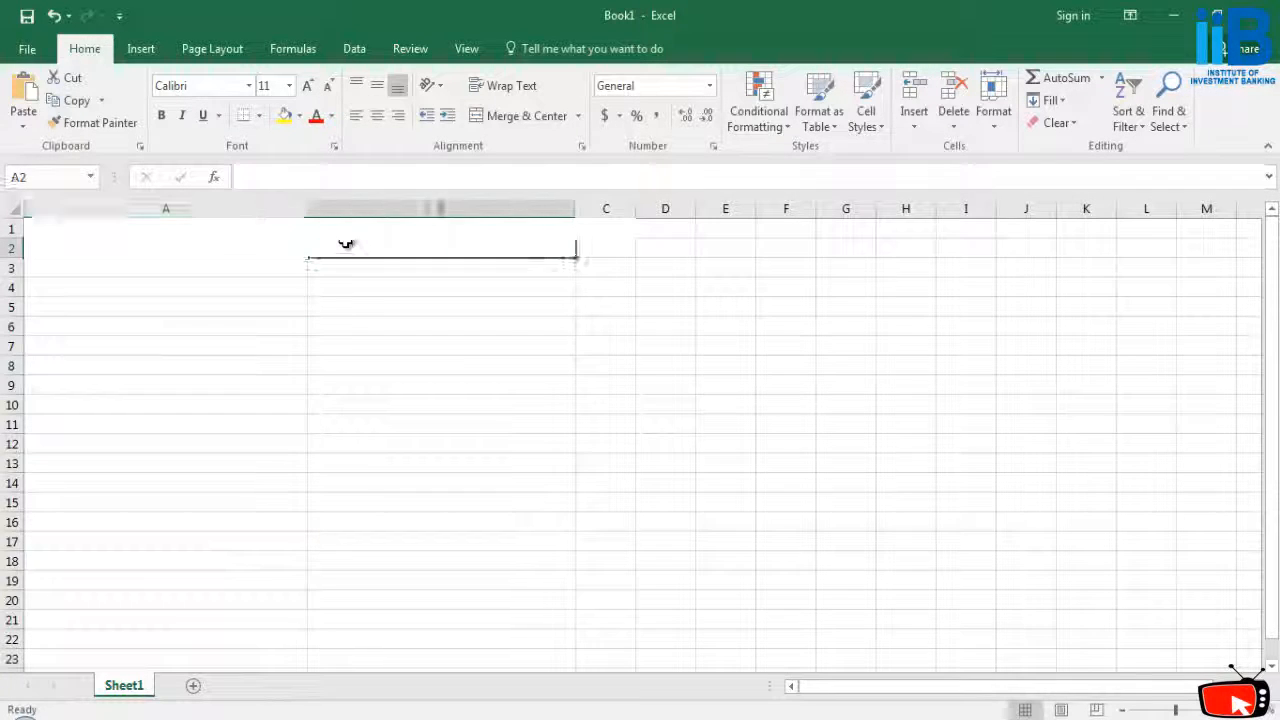
pyautogui.write('=su')
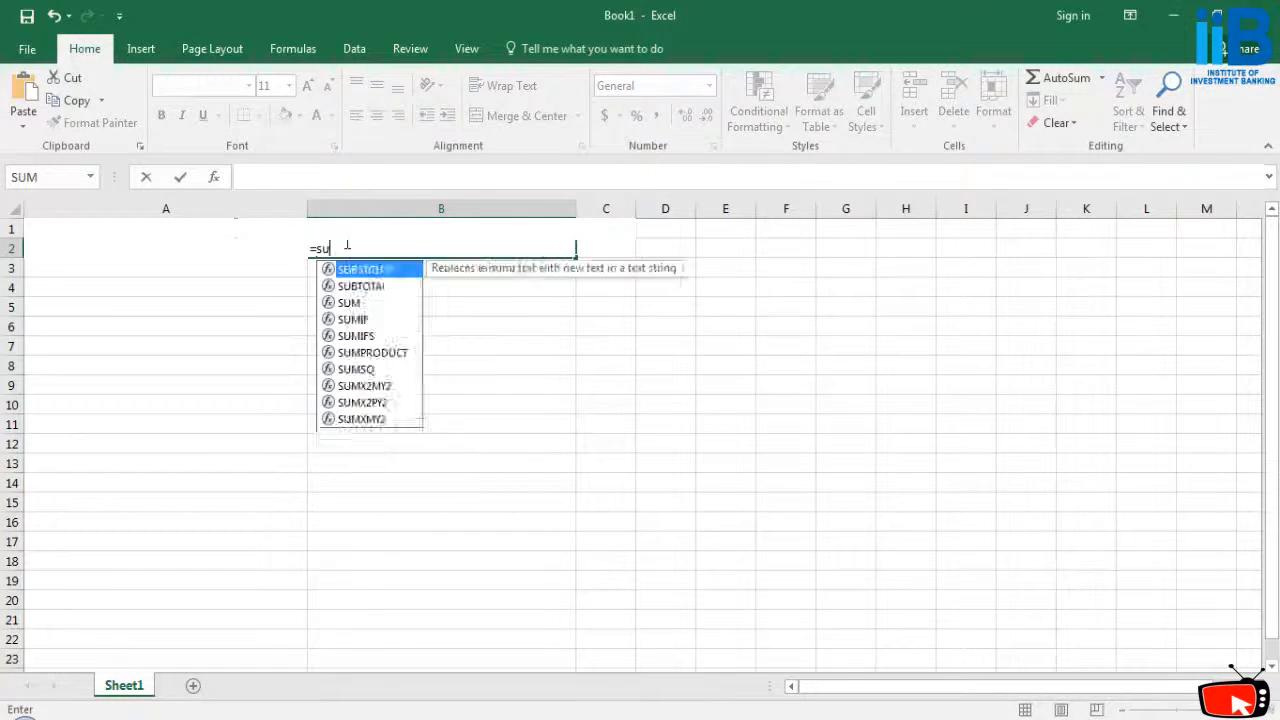
pyautogui.write('stitute')
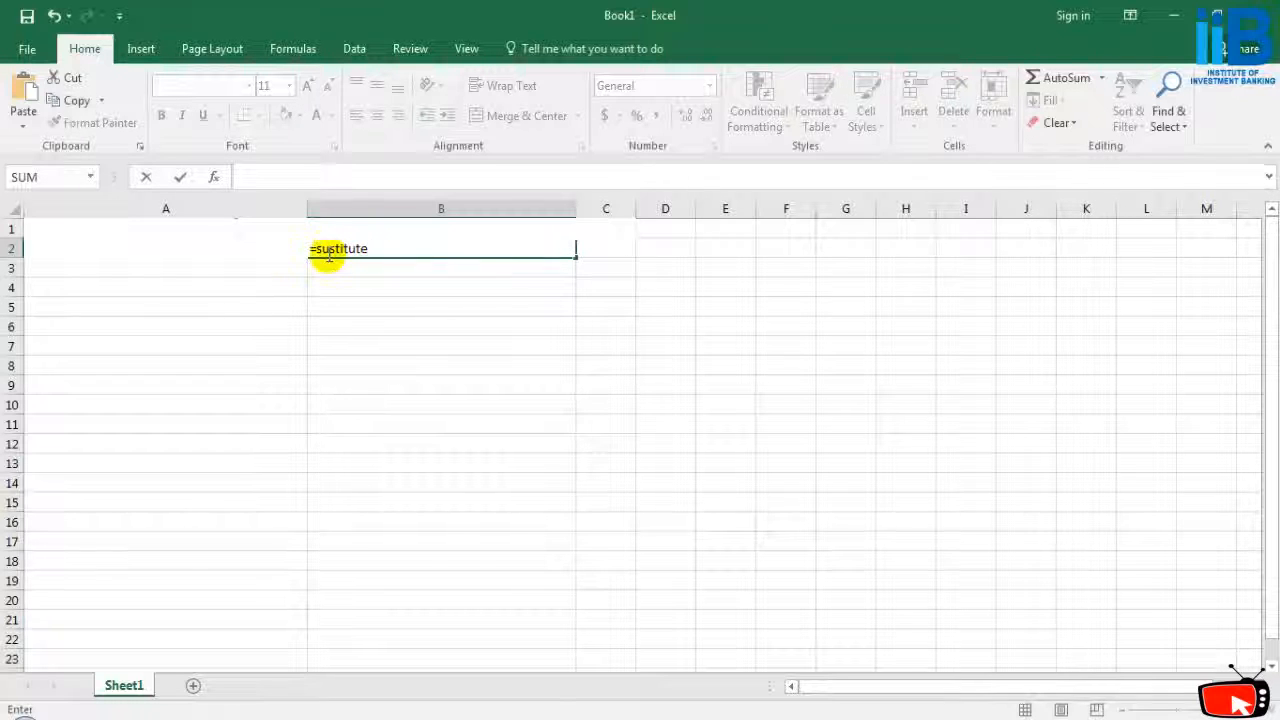
pyautogui.click(329, 248)
pyautogui.click(384, 255)
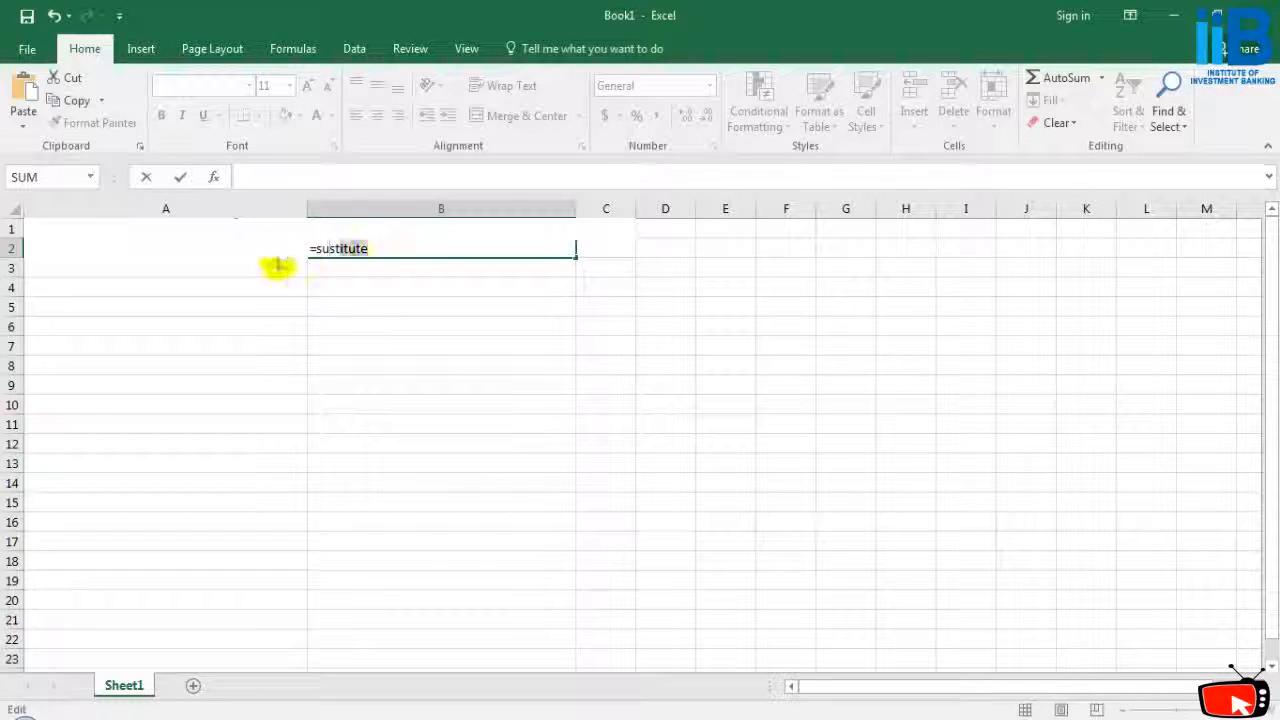
pyautogui.press('BackSpace')
pyautogui.press('BackSpace')
pyautogui.press('BackSpace')
pyautogui.press('BackSpace')
pyautogui.press('BackSpace')
pyautogui.press('BackSpace')
pyautogui.press('BackSpace')
pyautogui.press('BackSpace')
pyautogui.press('BackSpace')
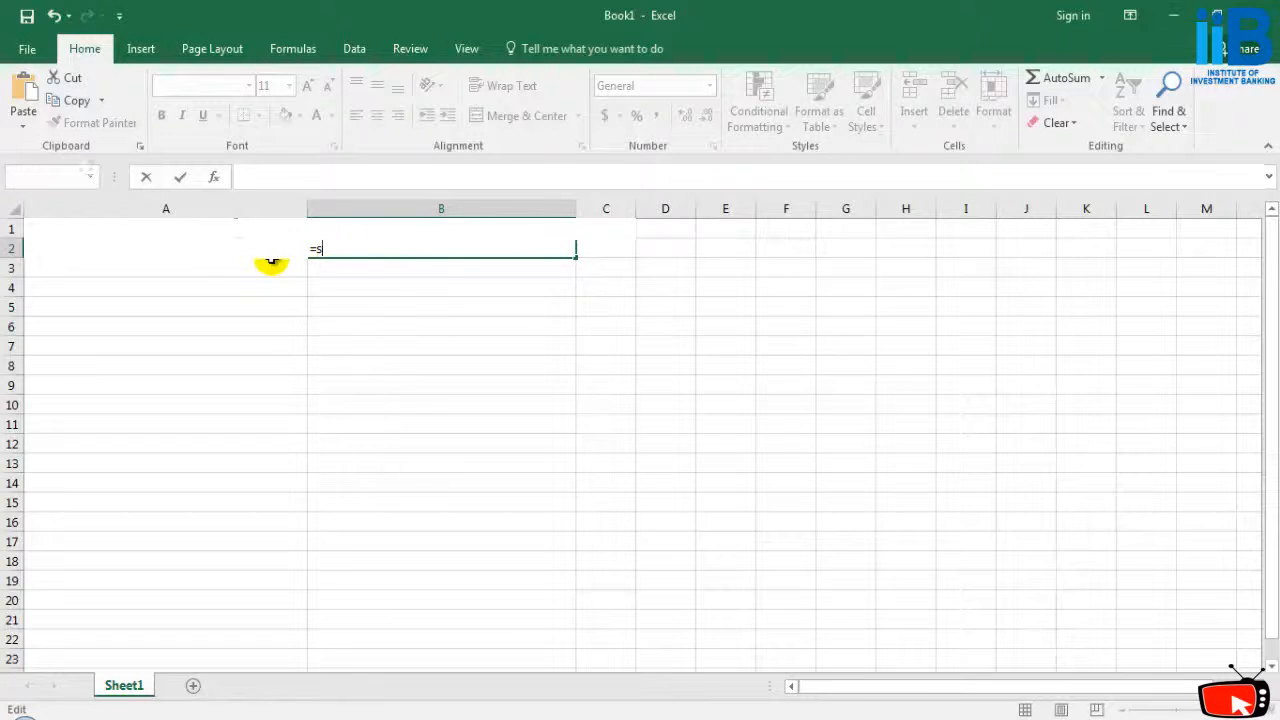
# Enter a SUBSTITUTE formula in cell B2 that takes A2 as its text, followed by the old and new text.
pyautogui.write('=subst')
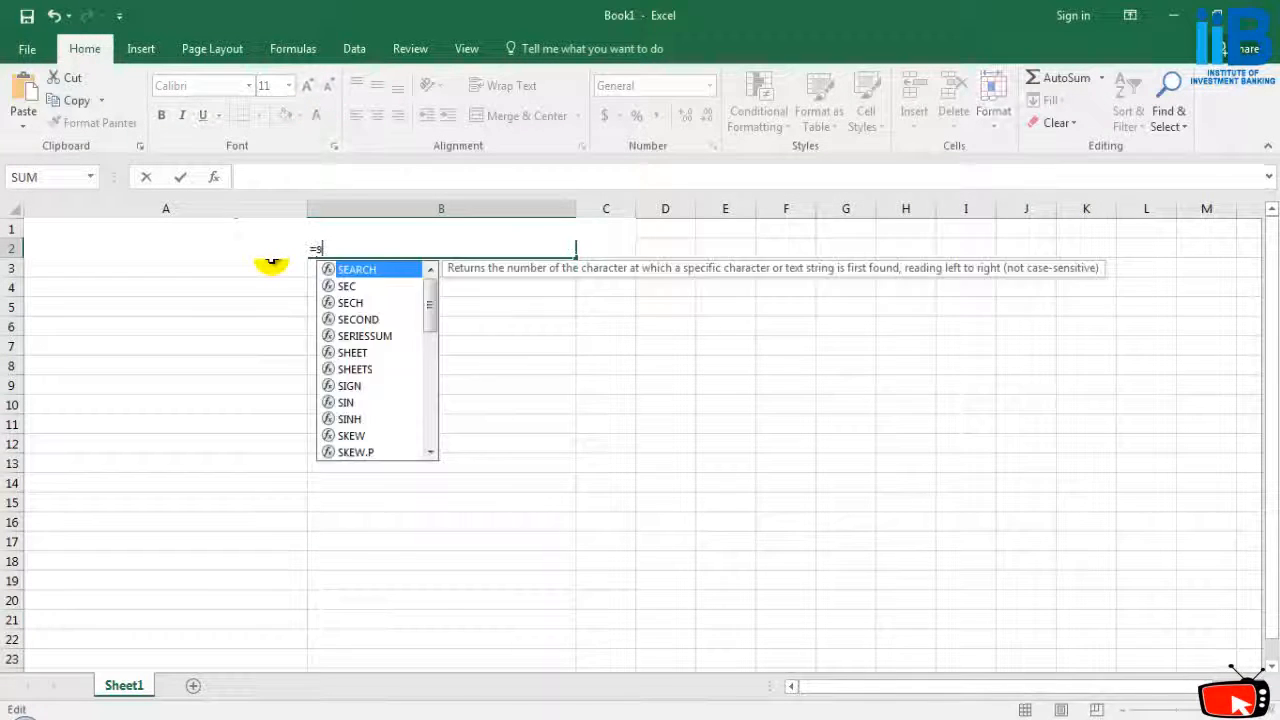
pyautogui.write('itu')
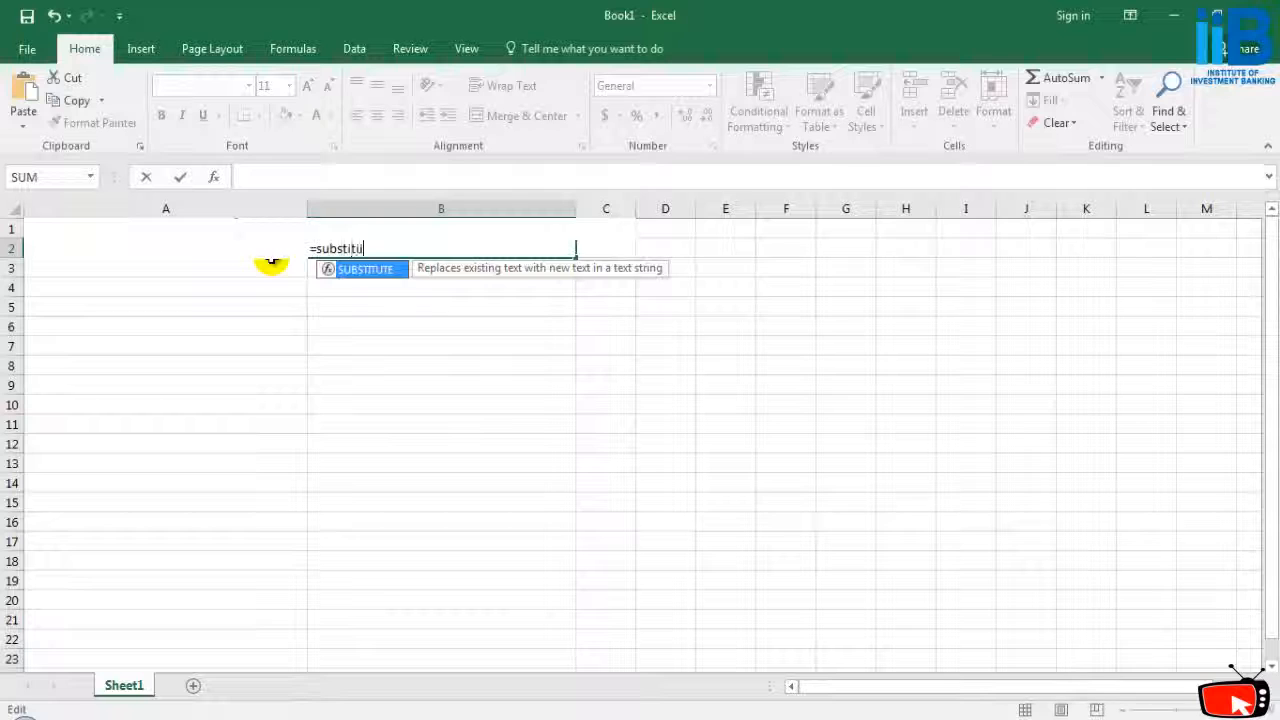
pyautogui.write('te(')
pyautogui.press('BackSpace')
pyautogui.write('(A2,')
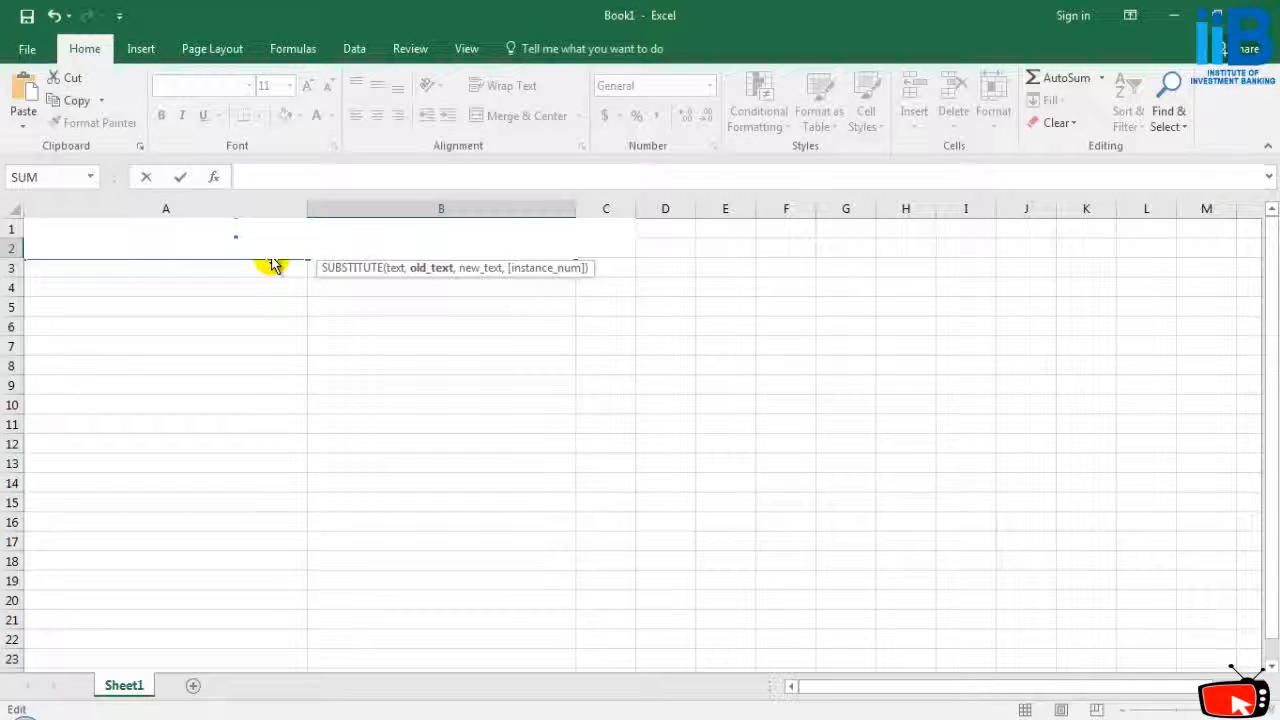
pyautogui.write(',')
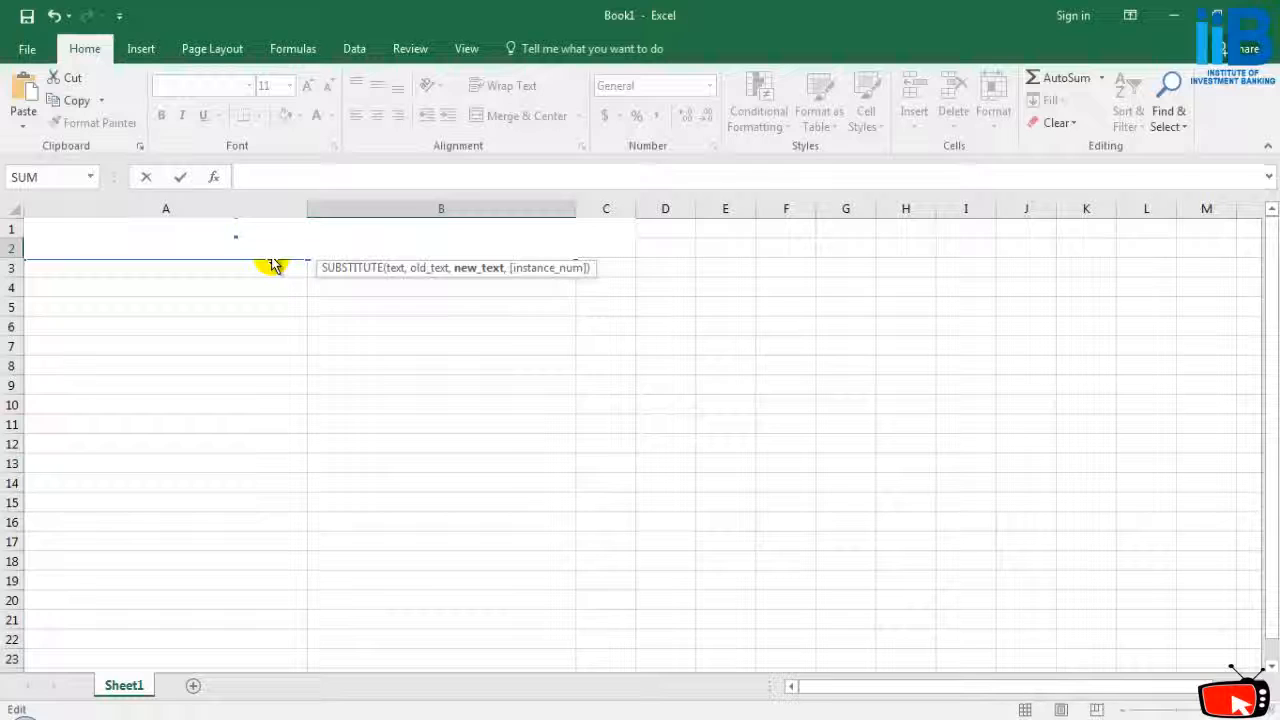
pyautogui.press('Return')
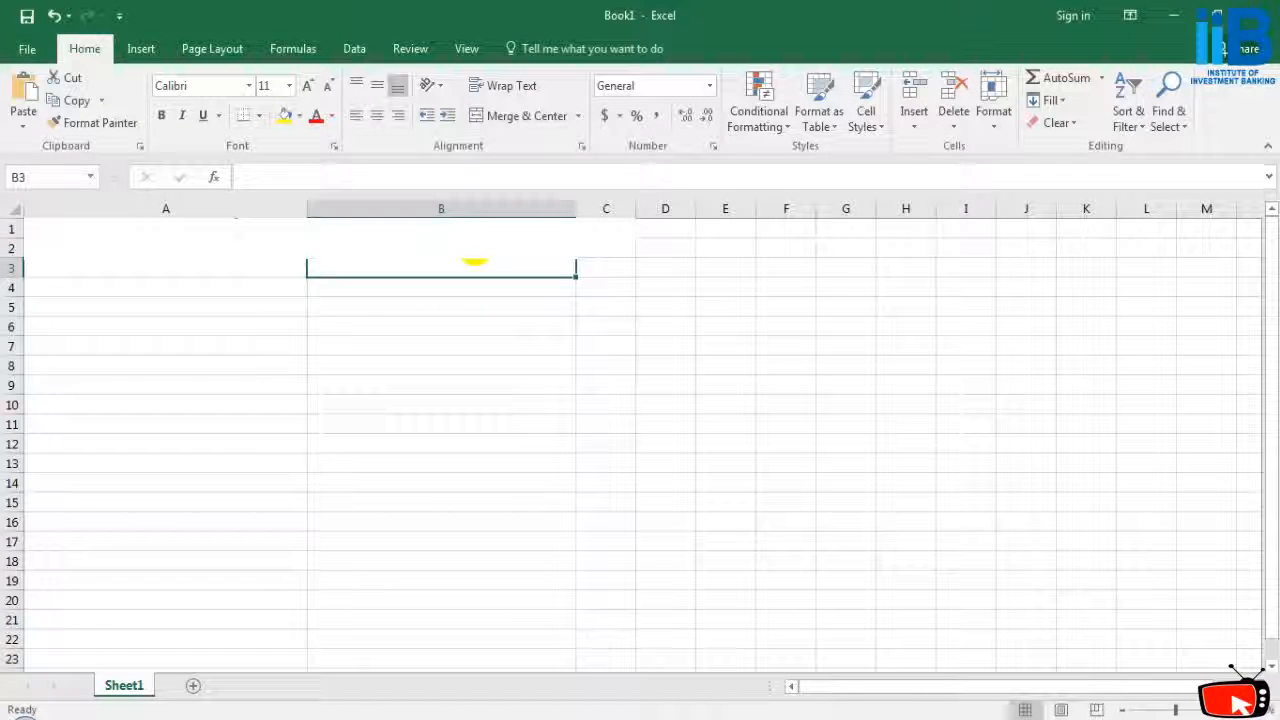
# Review the source text in cell A2 and the substituted text in B2.
pyautogui.doubleClick(55, 252)
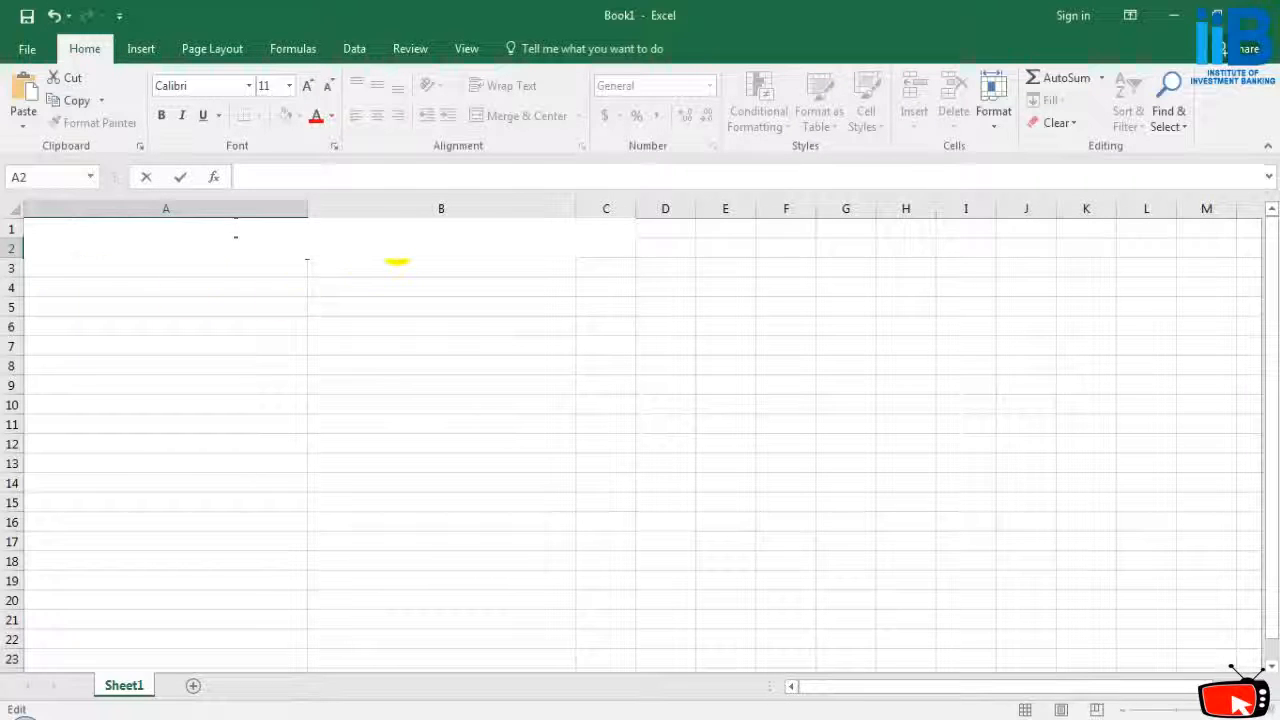
pyautogui.click(396, 256)
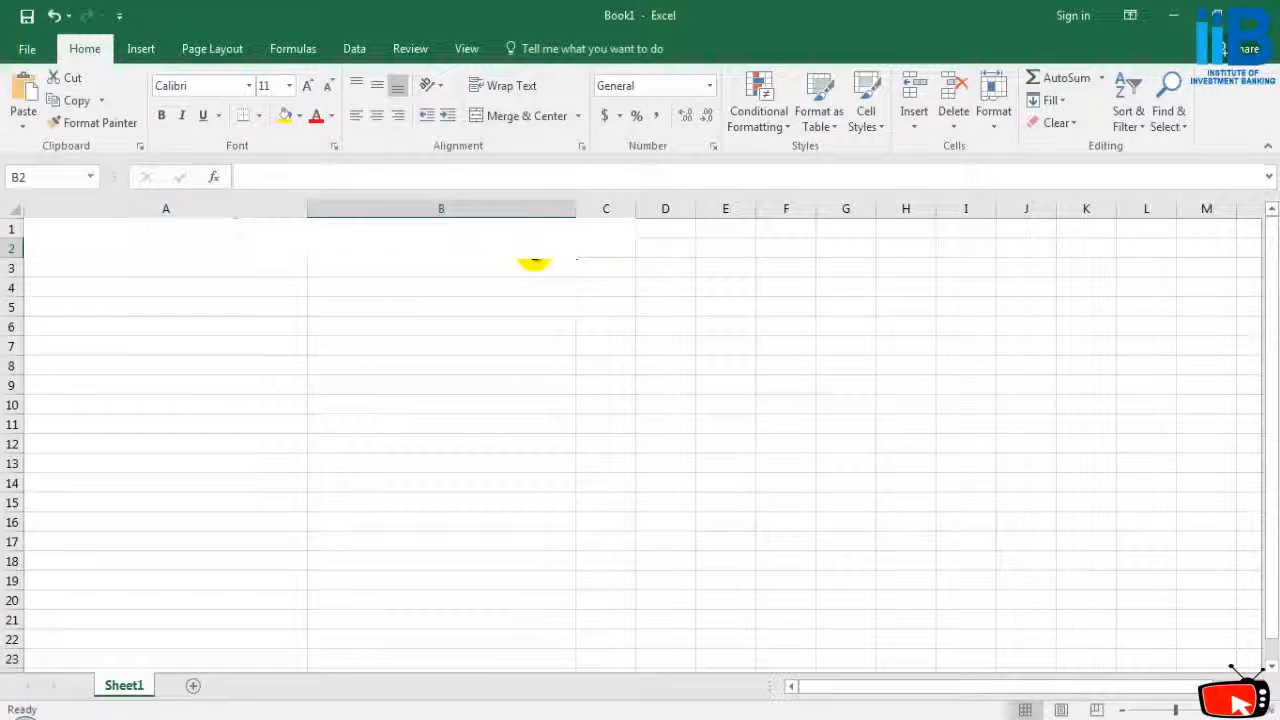
pyautogui.click(606, 256)
# Enter a SUBSTITUTE formula in cell D2 that takes A2 as its text and includes an instance number, and autofit column D.
pyautogui.click(682, 255)
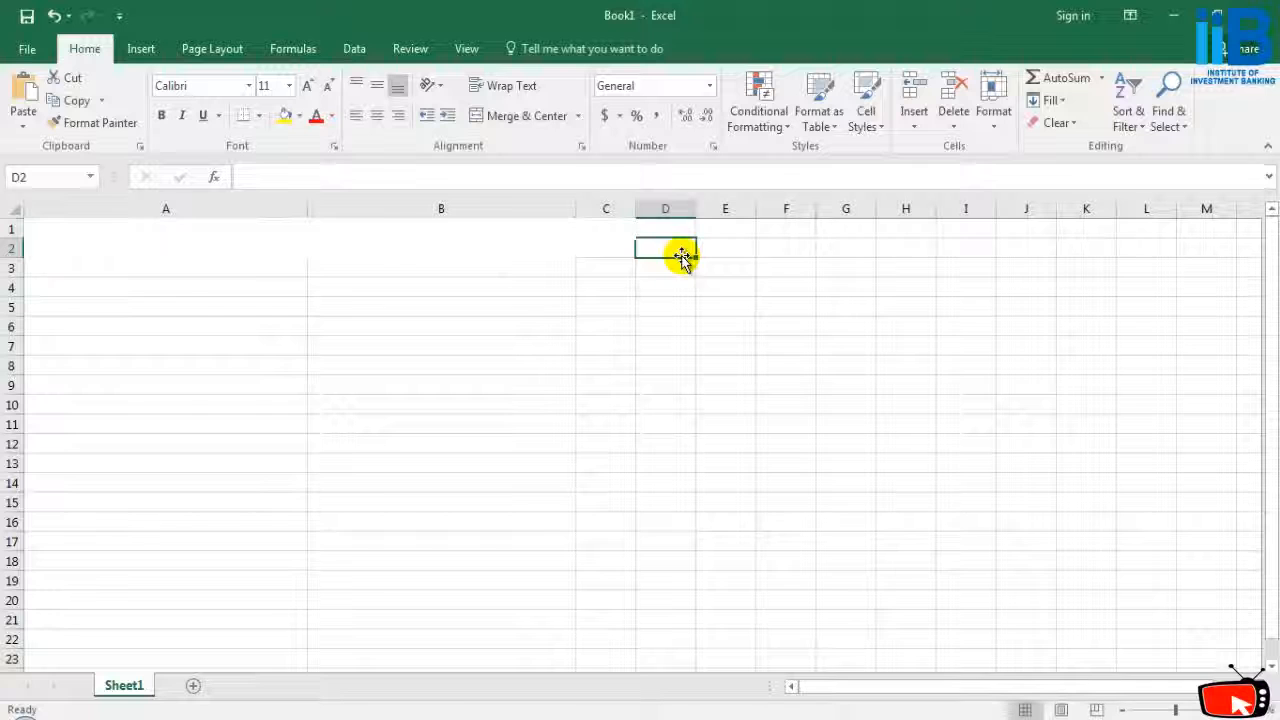
pyautogui.write('=sus')
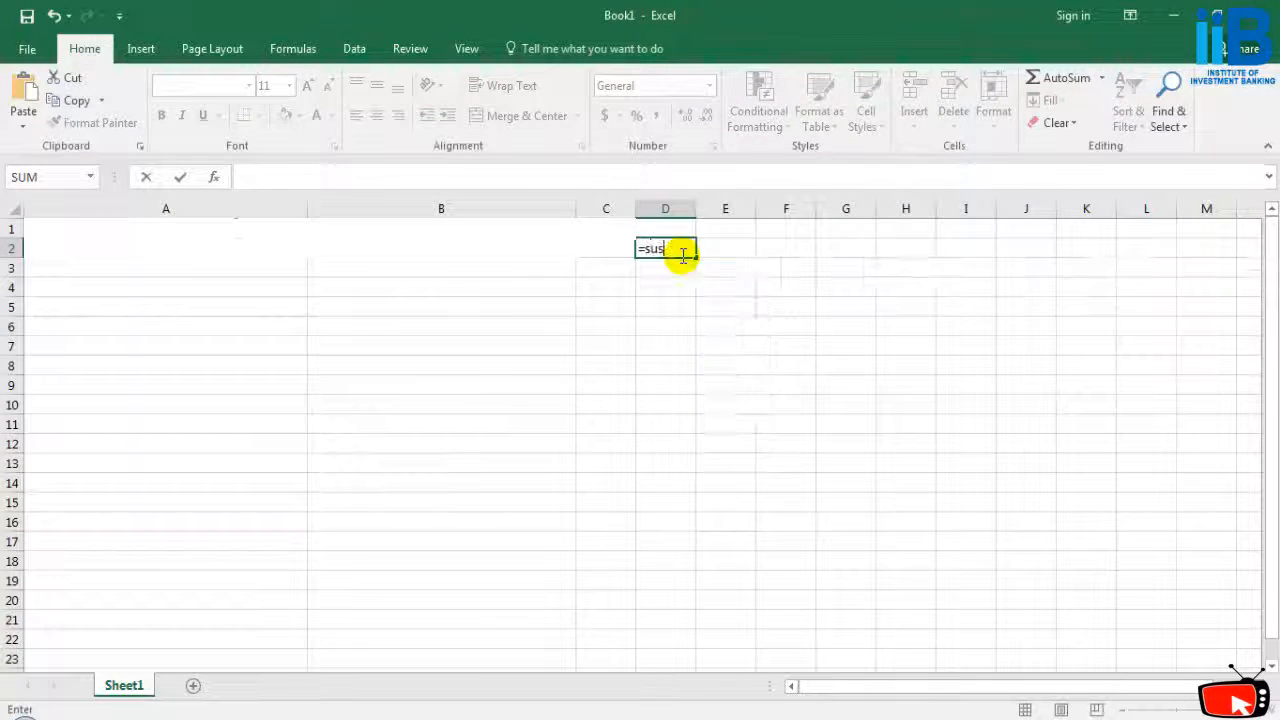
pyautogui.write('titute')
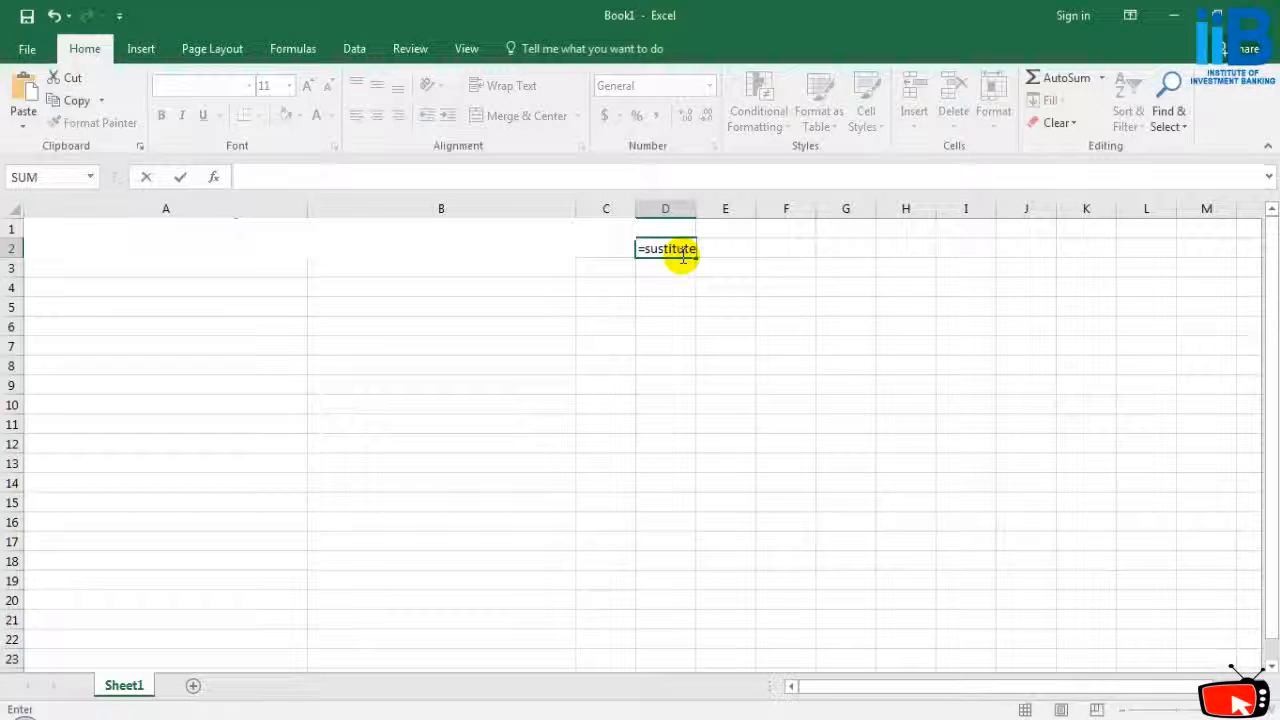
pyautogui.press('BackSpace')
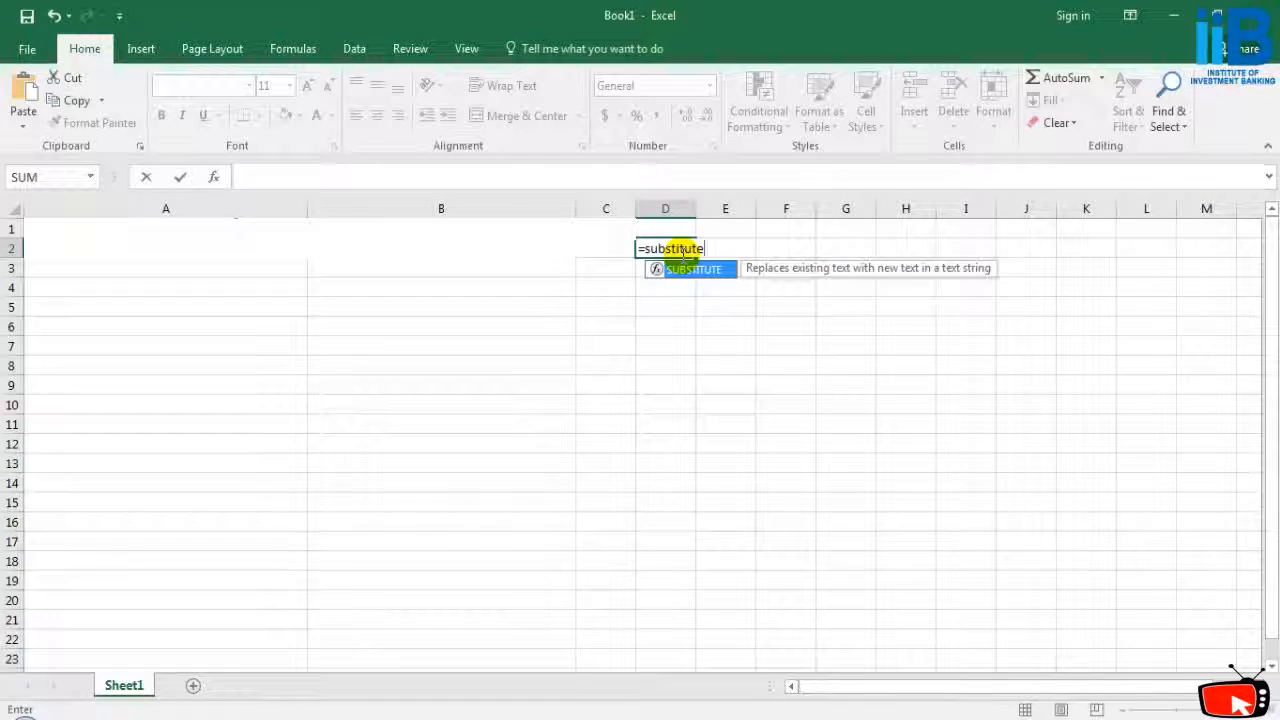
pyautogui.write('(A')
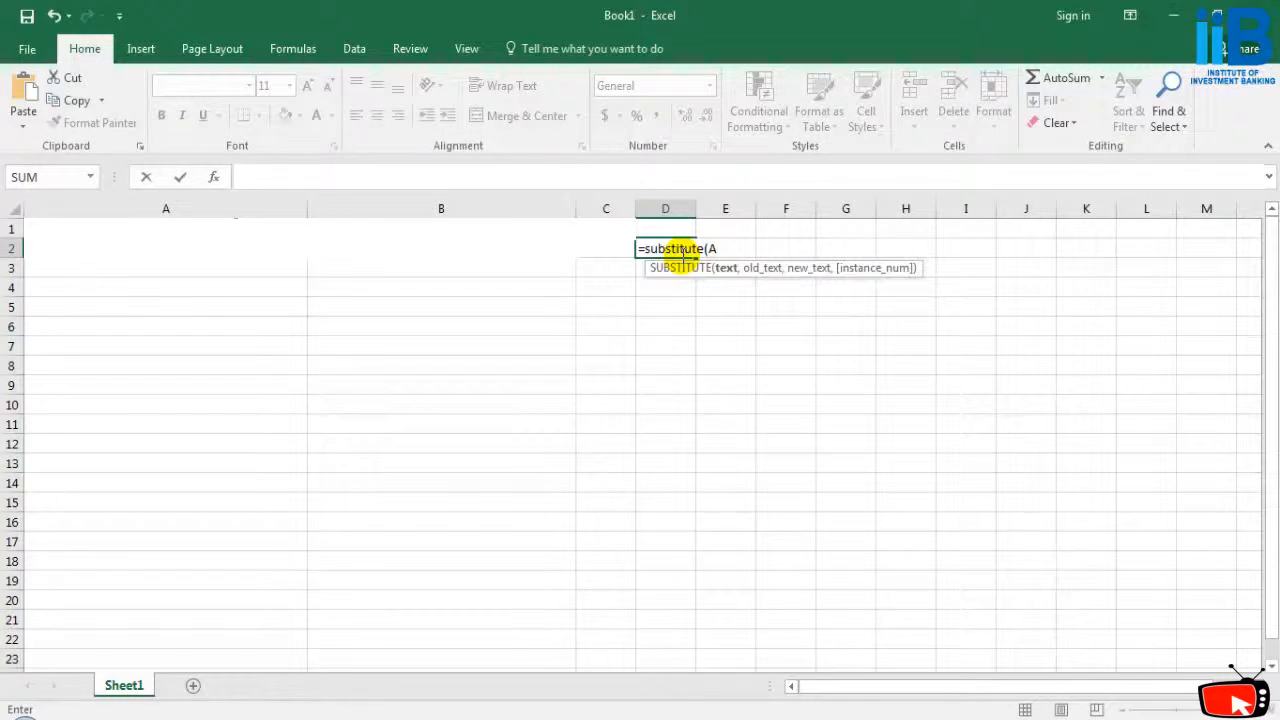
pyautogui.press('BackSpace')
pyautogui.write('A')
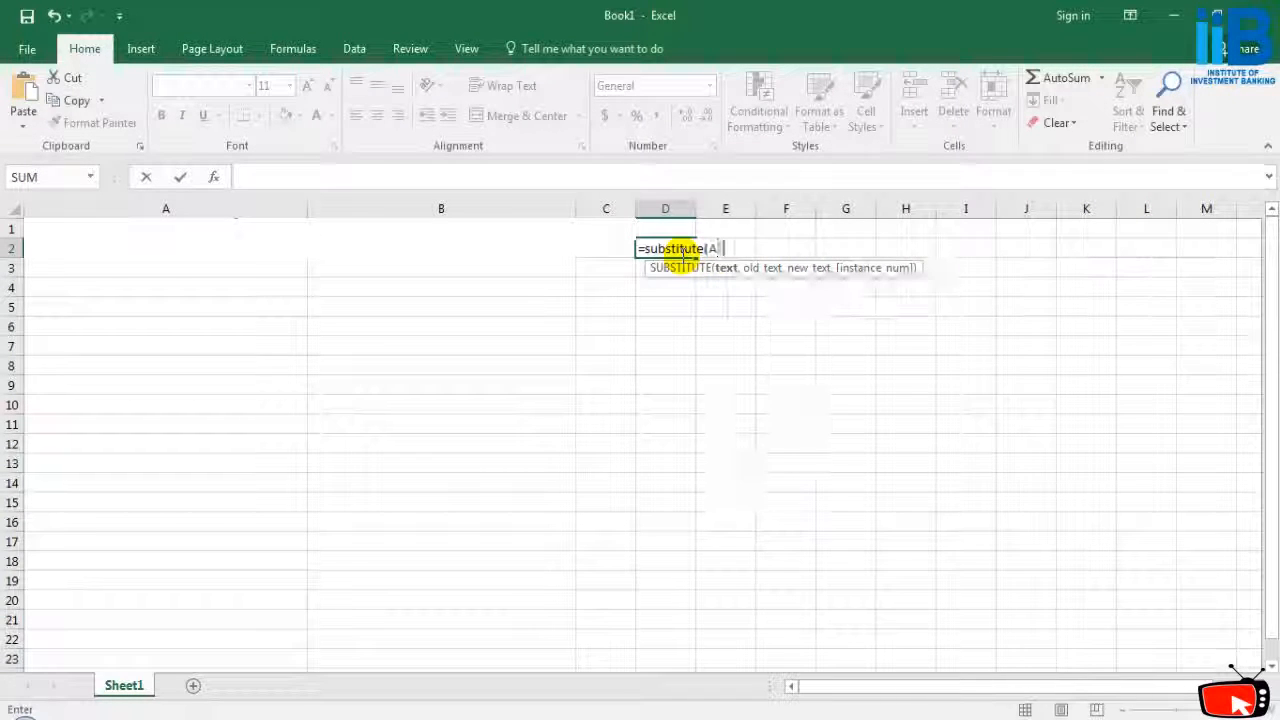
pyautogui.write('2,"')
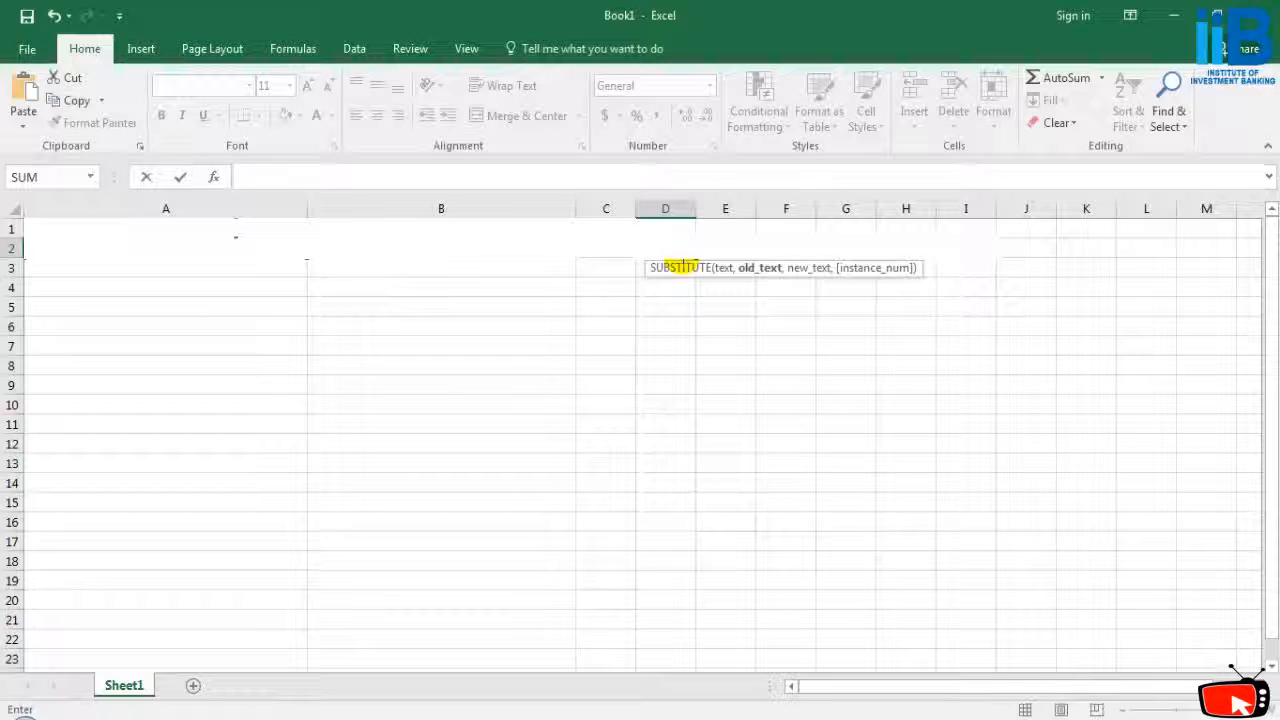
pyautogui.write(',')
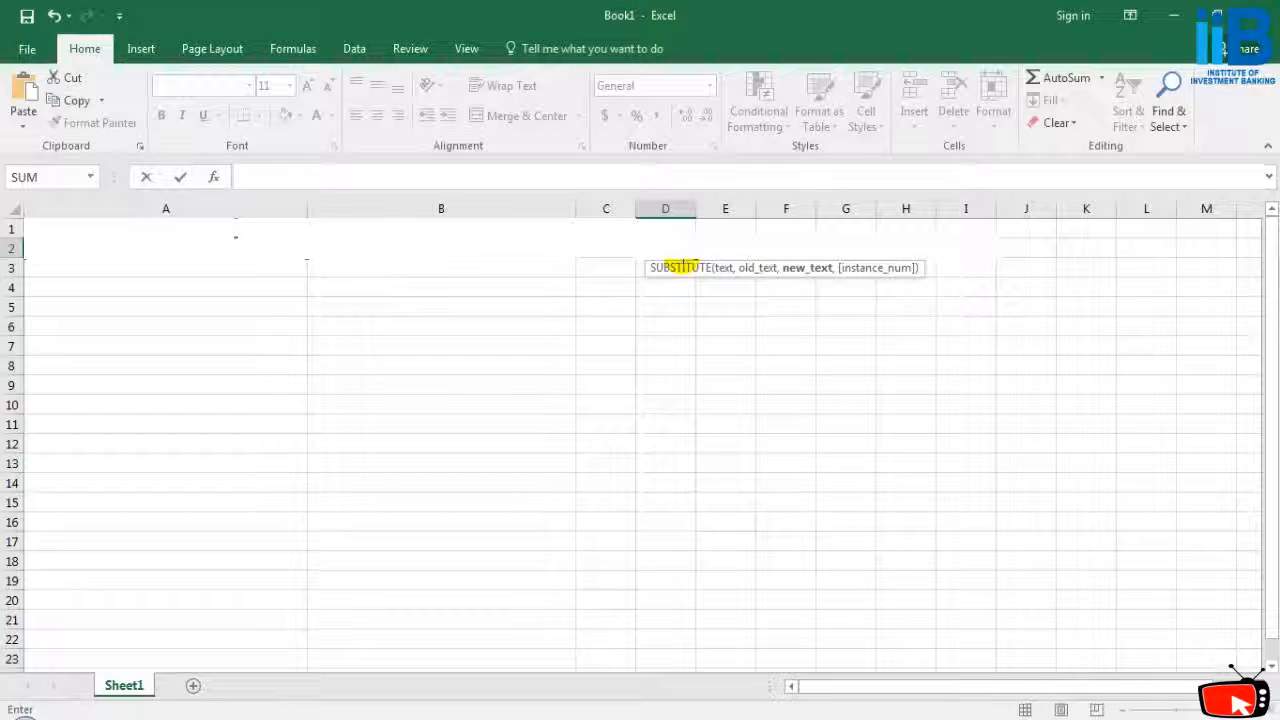
pyautogui.write(',')
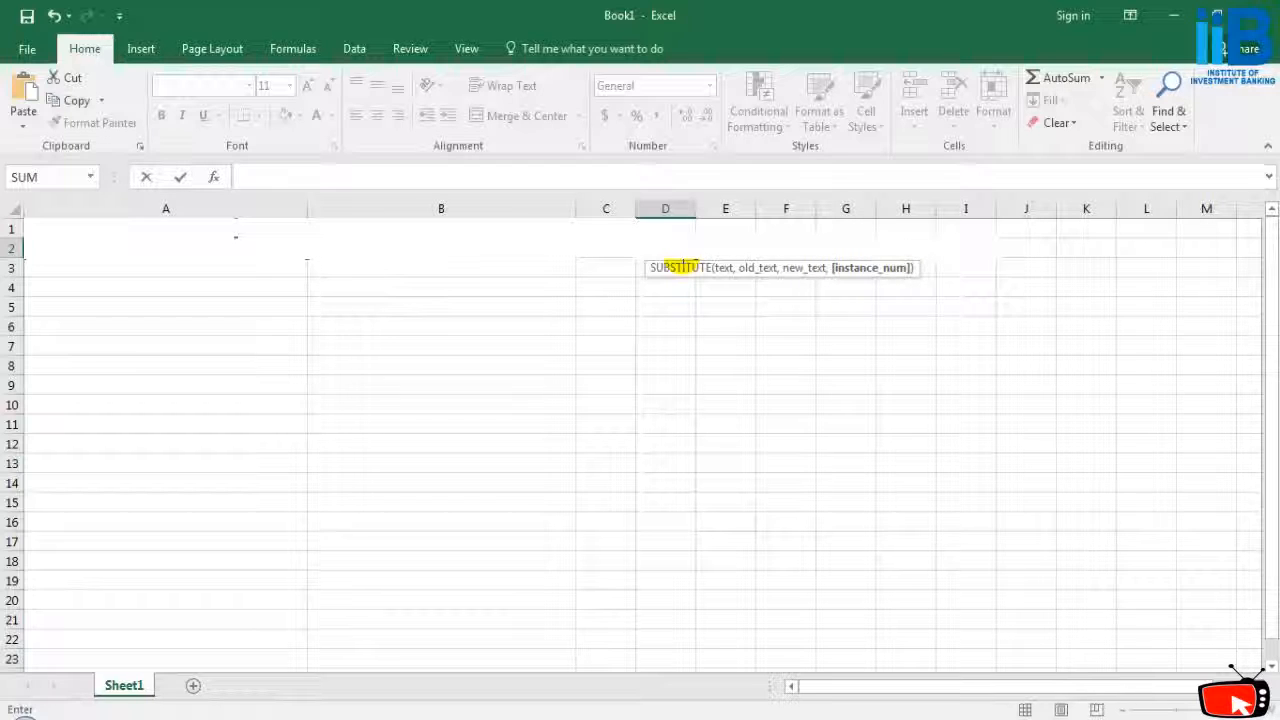
pyautogui.write(')')
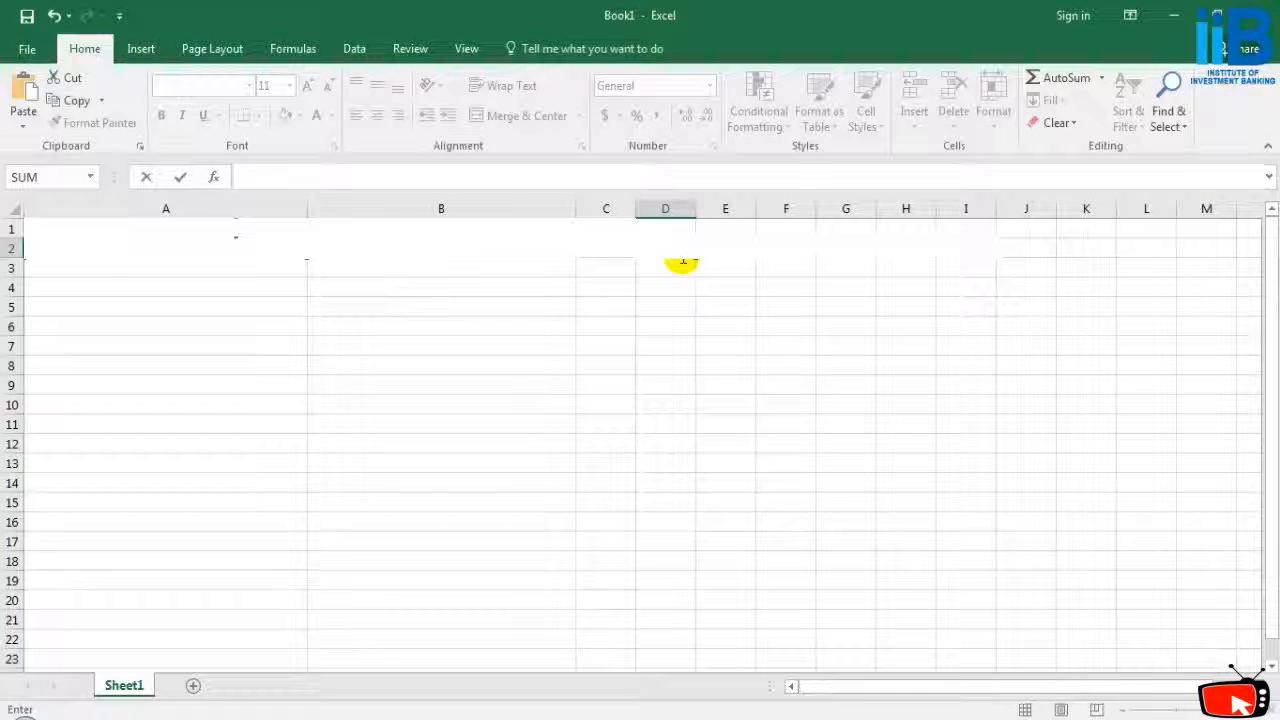
pyautogui.press('Return')
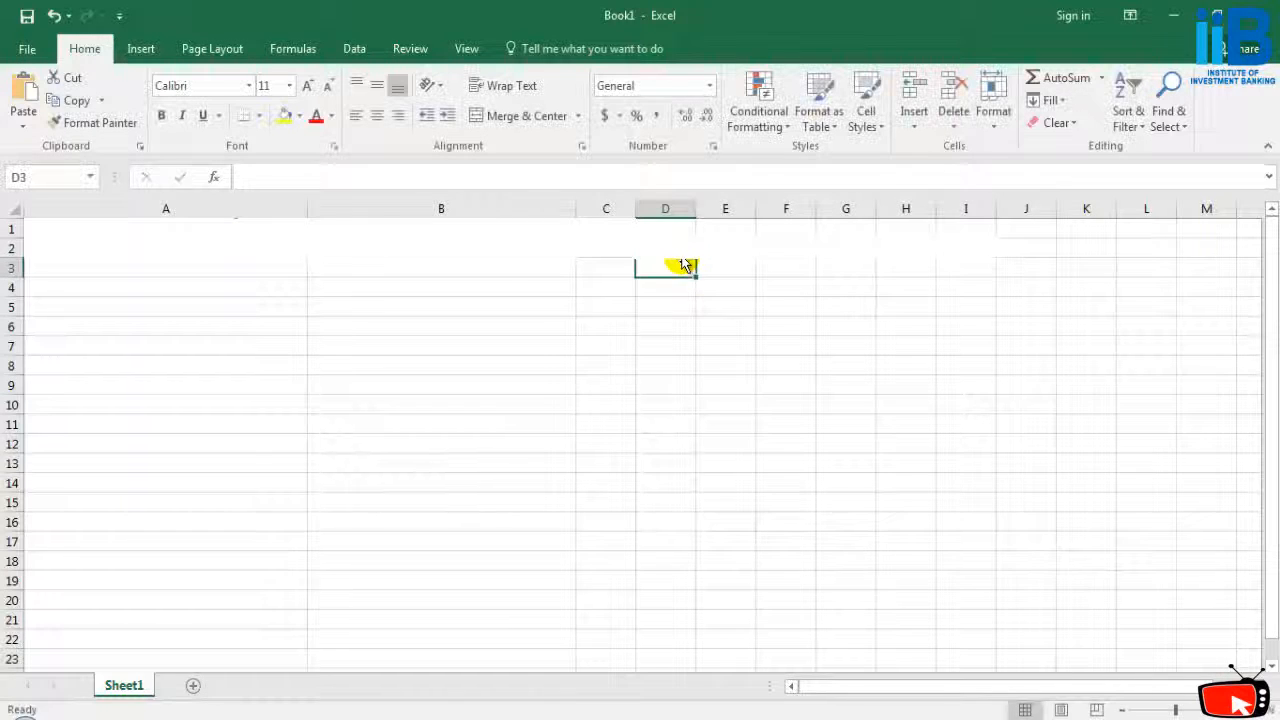
pyautogui.doubleClick(694, 209)
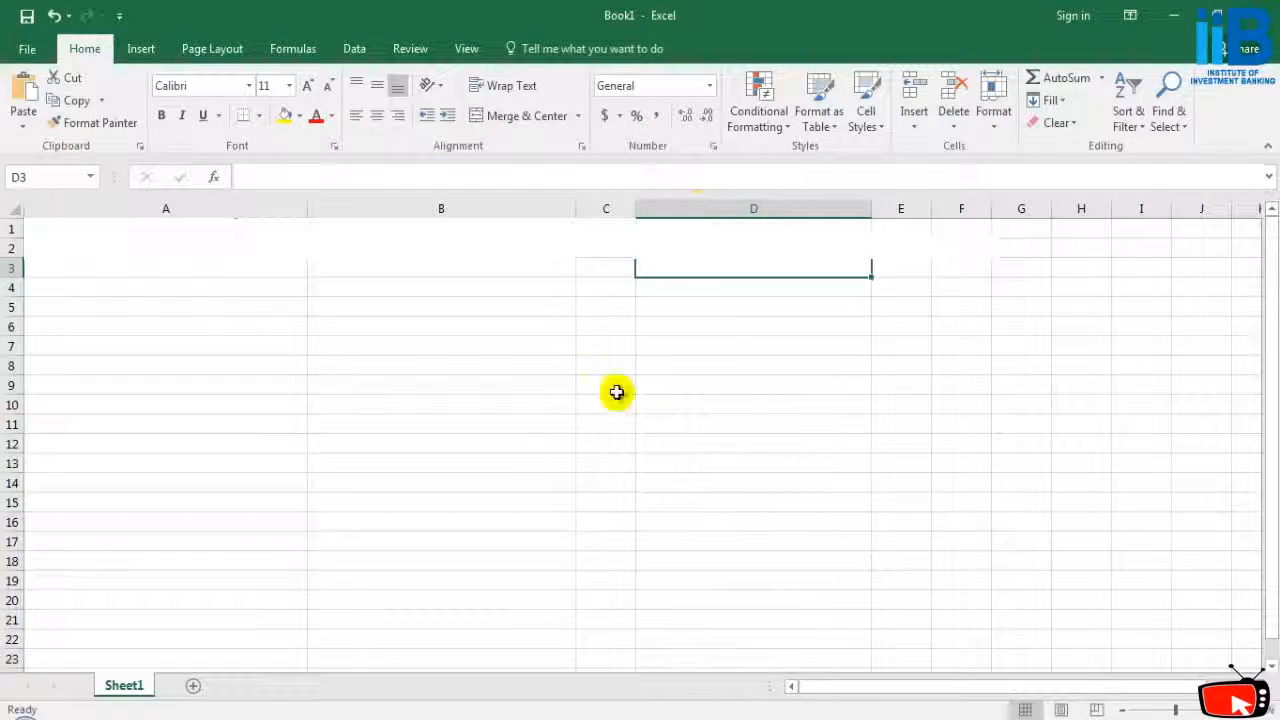
pyautogui.click(670, 235)
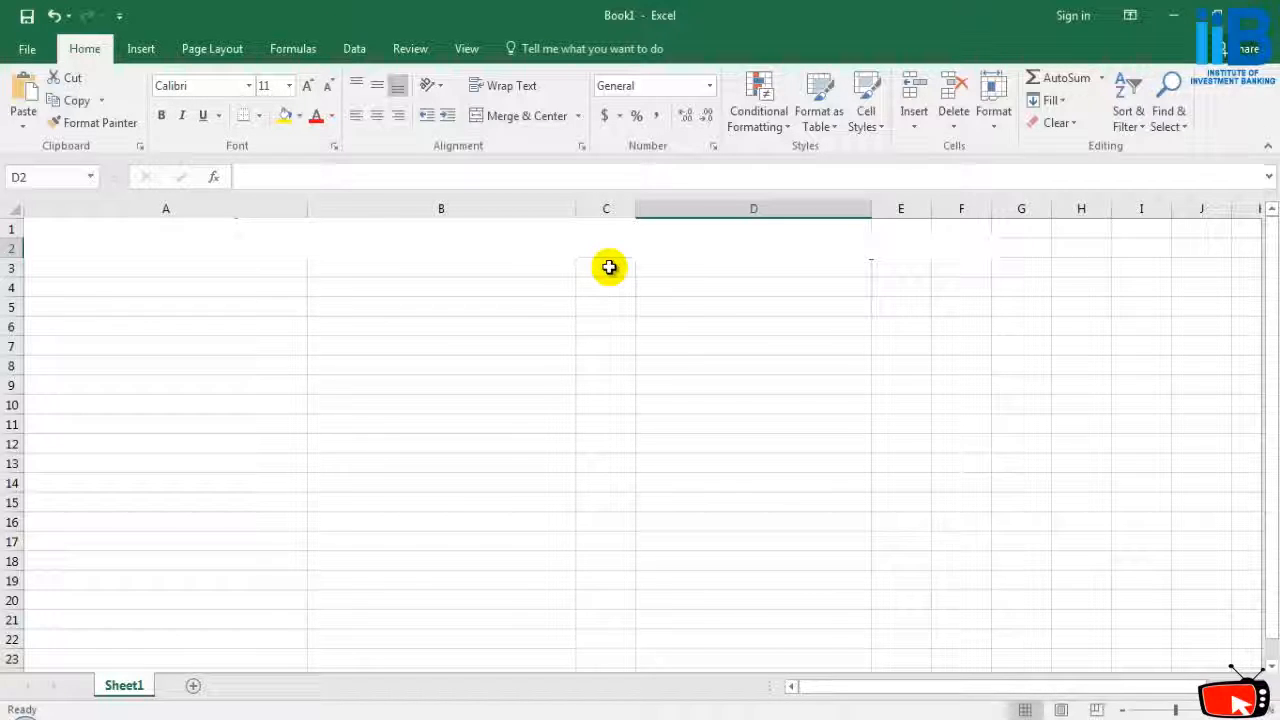
# Enter =replace(A1,11,3,"popular") in cell B4 to replace three characters of A1 from position 11.
pyautogui.click(437, 289)
pyautogui.write('=')
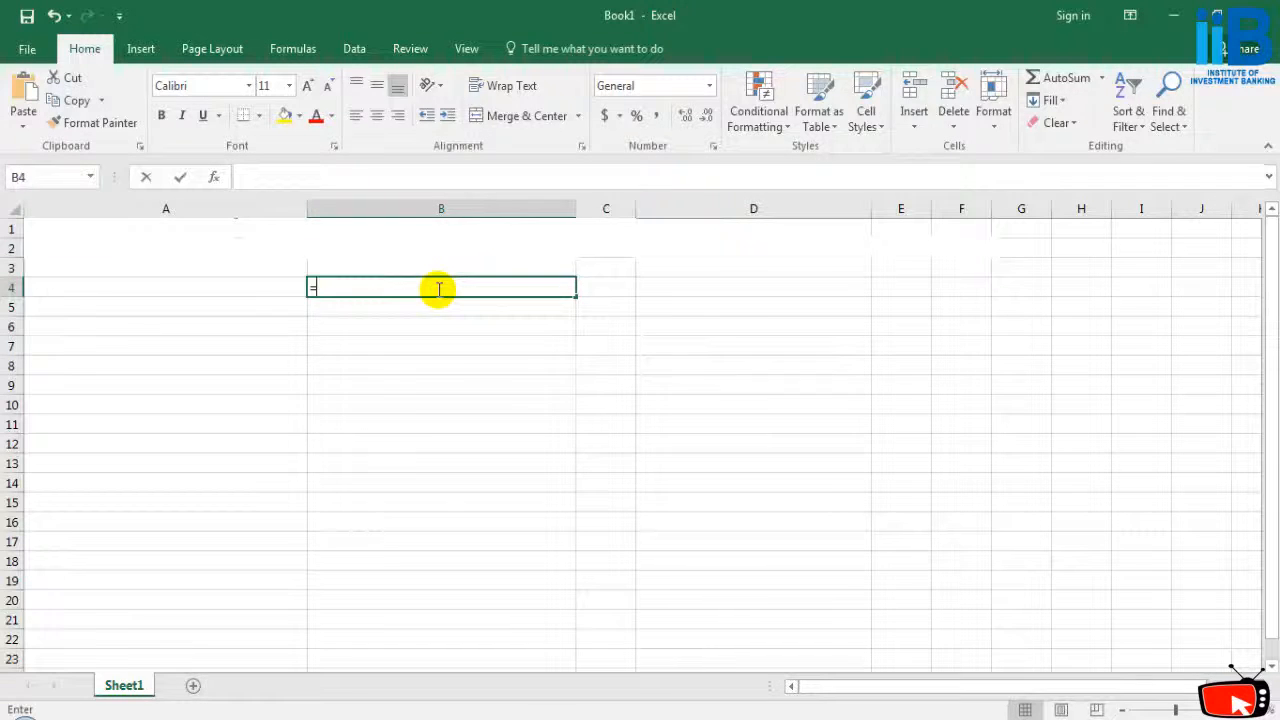
pyautogui.write('replace')
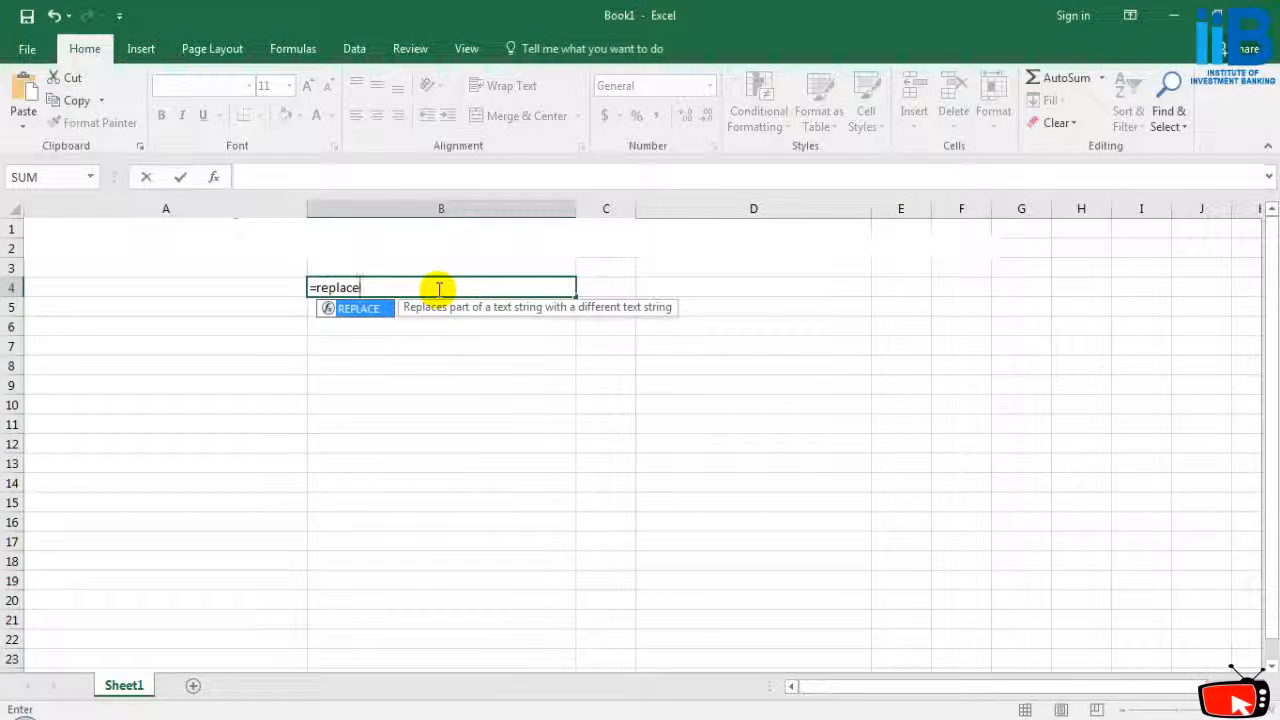
pyautogui.write('(')
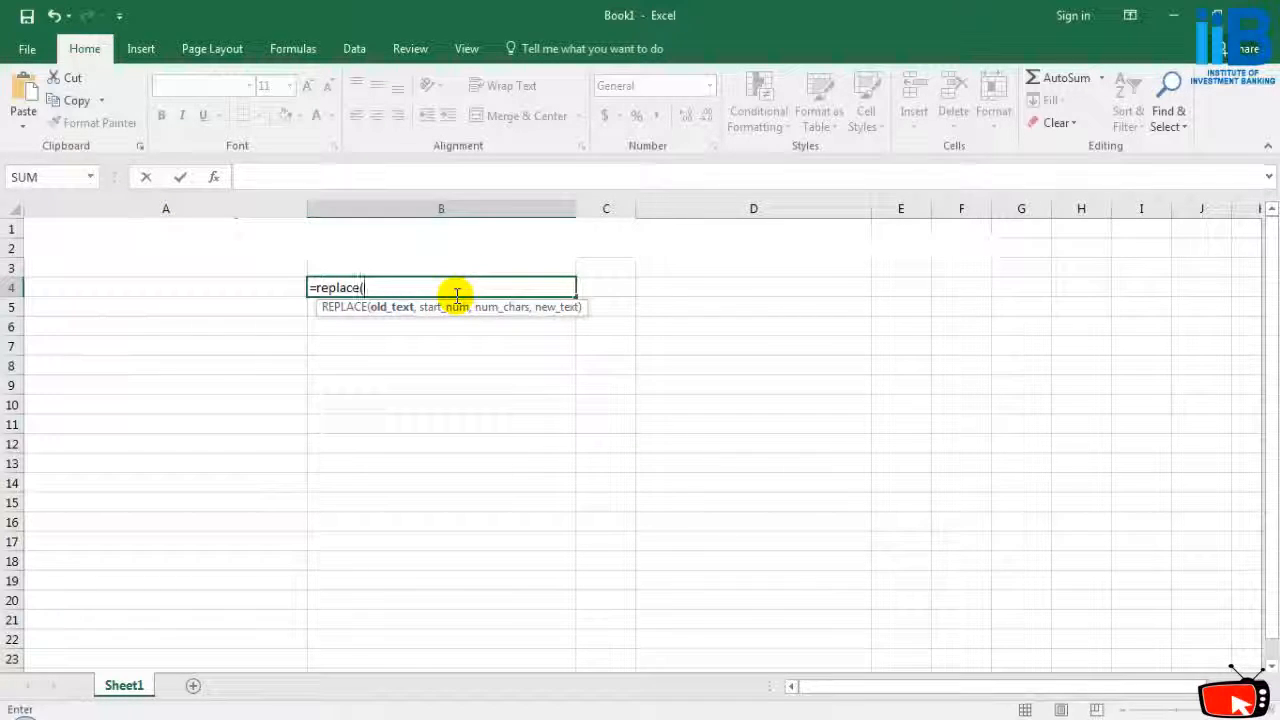
pyautogui.write('A1,')
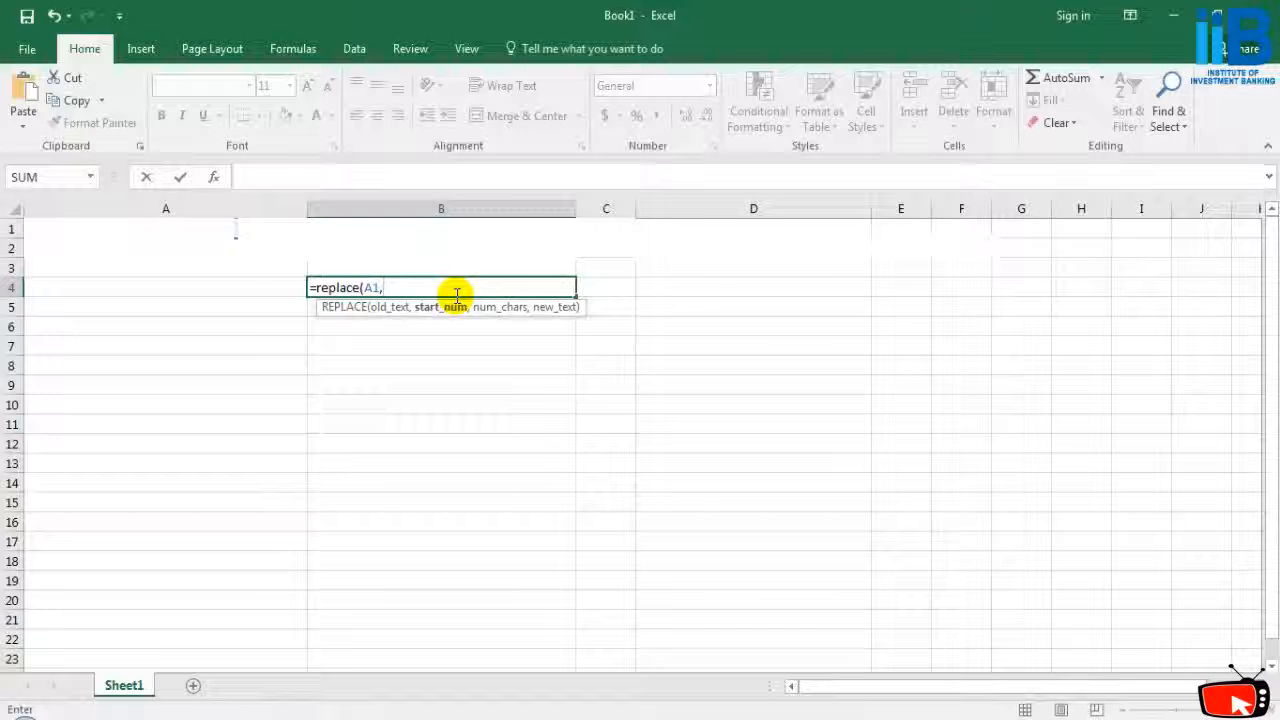
pyautogui.write('11,')
pyautogui.write('3,')
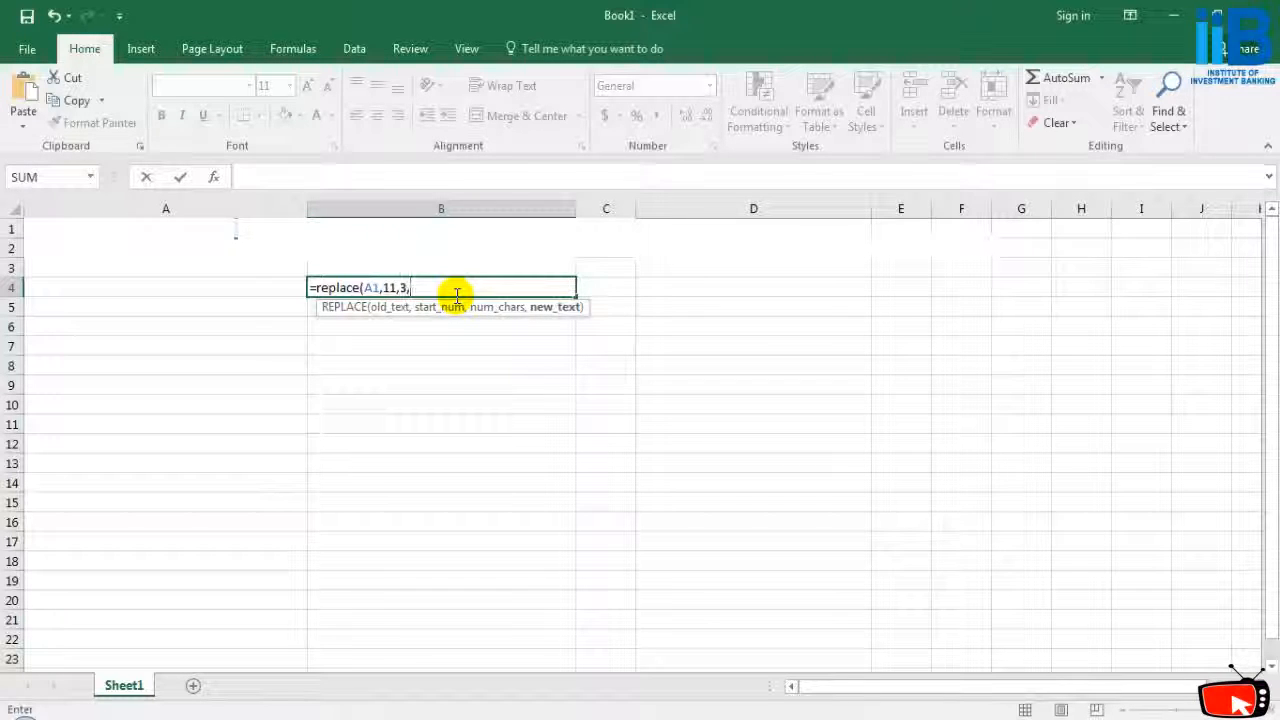
pyautogui.write('"')
pyautogui.press('BackSpace')
pyautogui.write('plo')
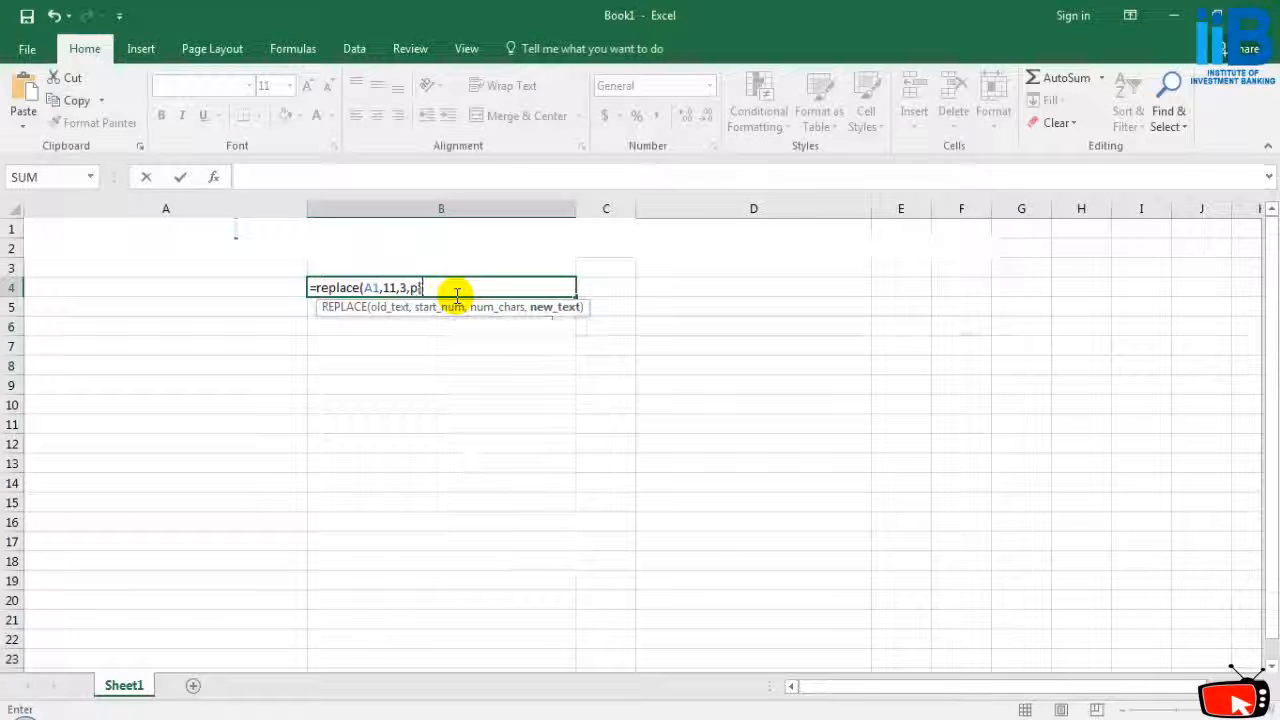
pyautogui.press('BackSpace')
pyautogui.press('BackSpace')
pyautogui.press('BackSpace')
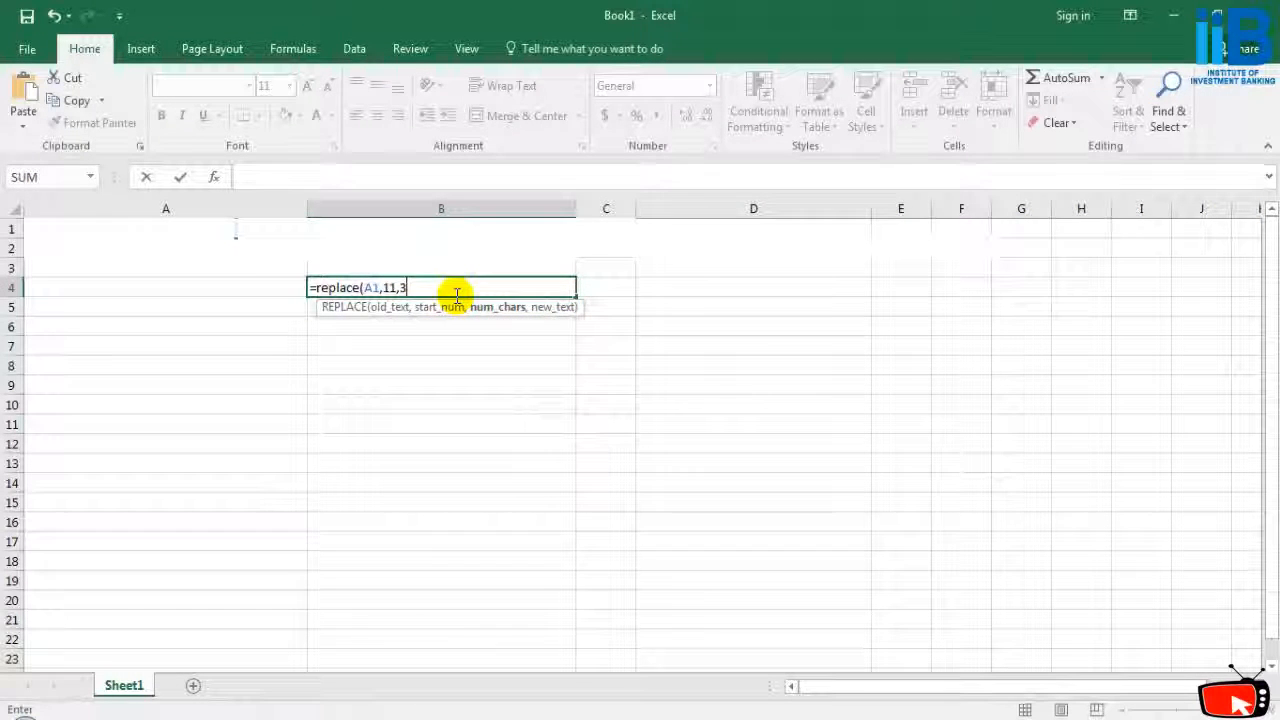
pyautogui.write('"pop')
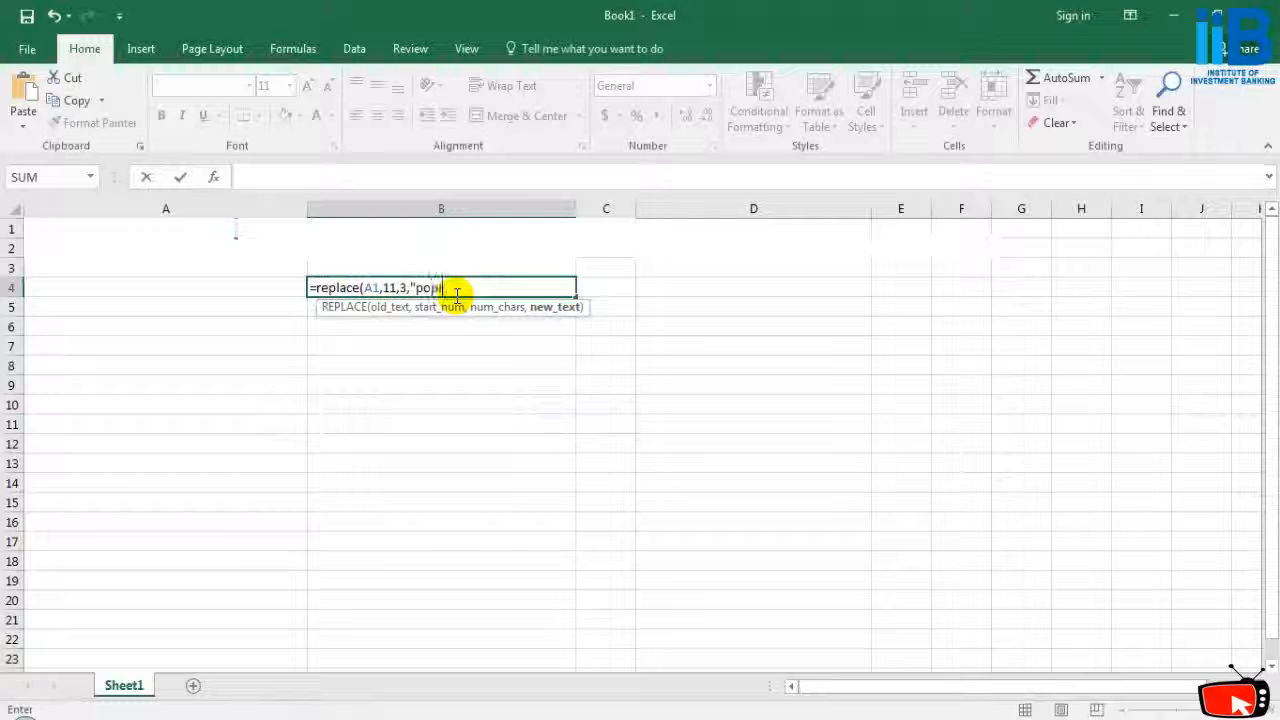
pyautogui.write('ular")')
pyautogui.press('Escape')
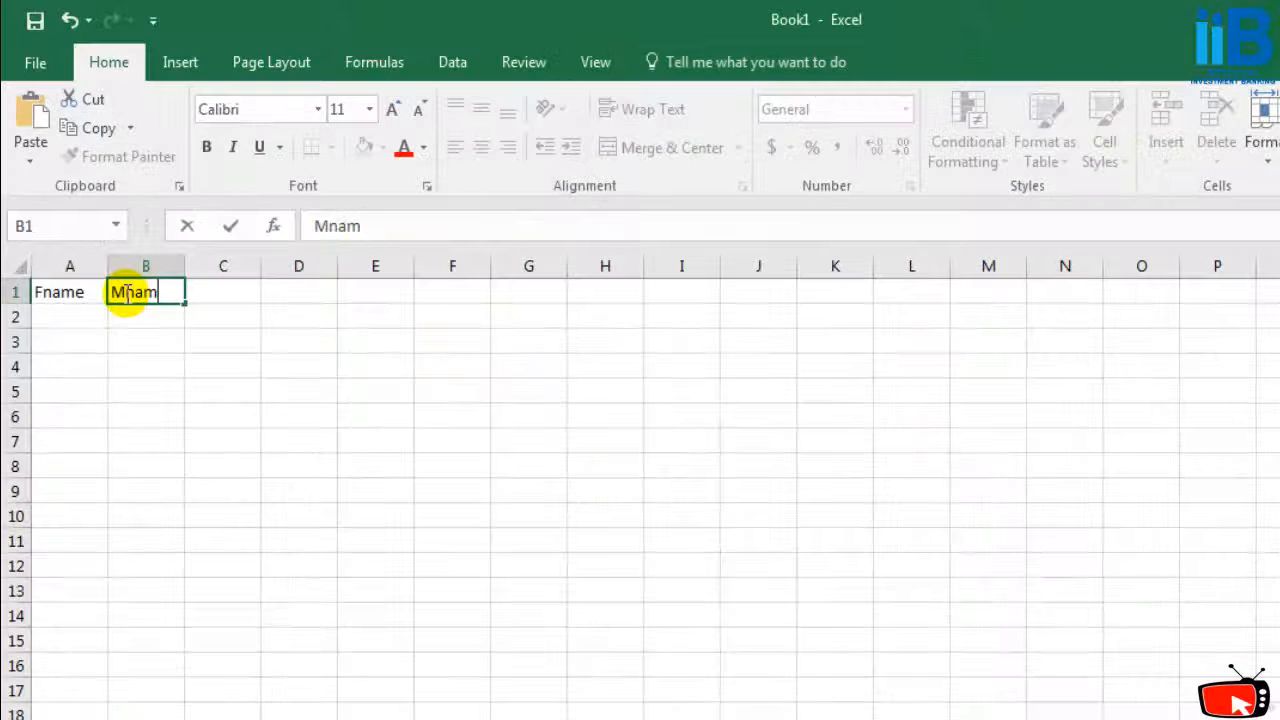
# Complete the column header Mname in cell B1.
pyautogui.press('BackSpace')
pyautogui.press('BackSpace')
pyautogui.press('BackSpace')
pyautogui.write('name')
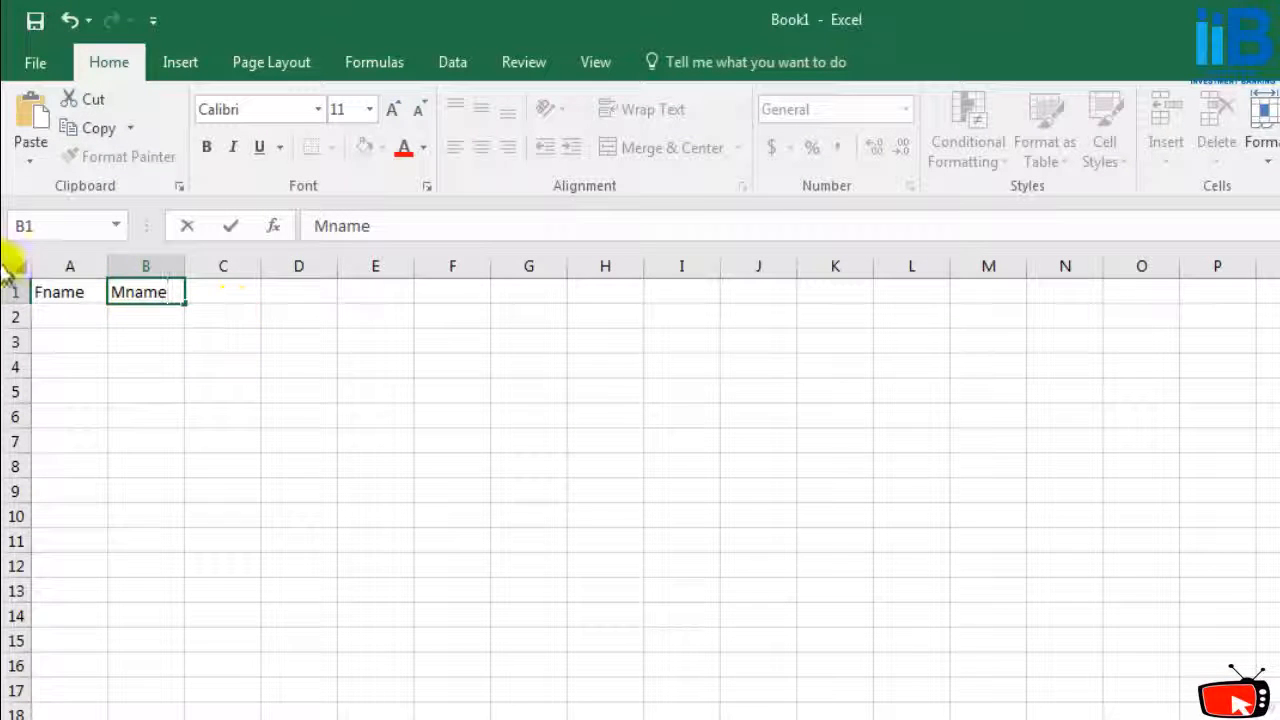
# Insert a new column before Fname, head it Designation, and autofit its width.
pyautogui.click(40, 270)
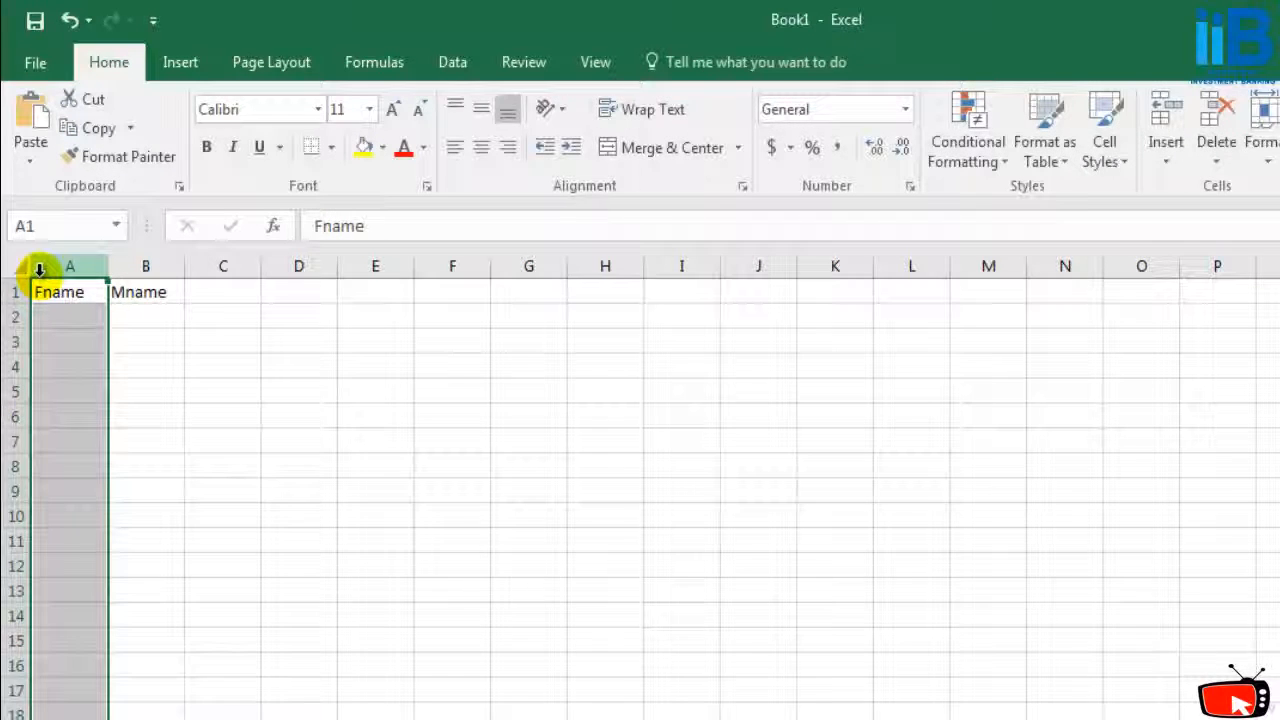
pyautogui.hotkey('ctrl', 'shift', '+')
pyautogui.click(78, 287)
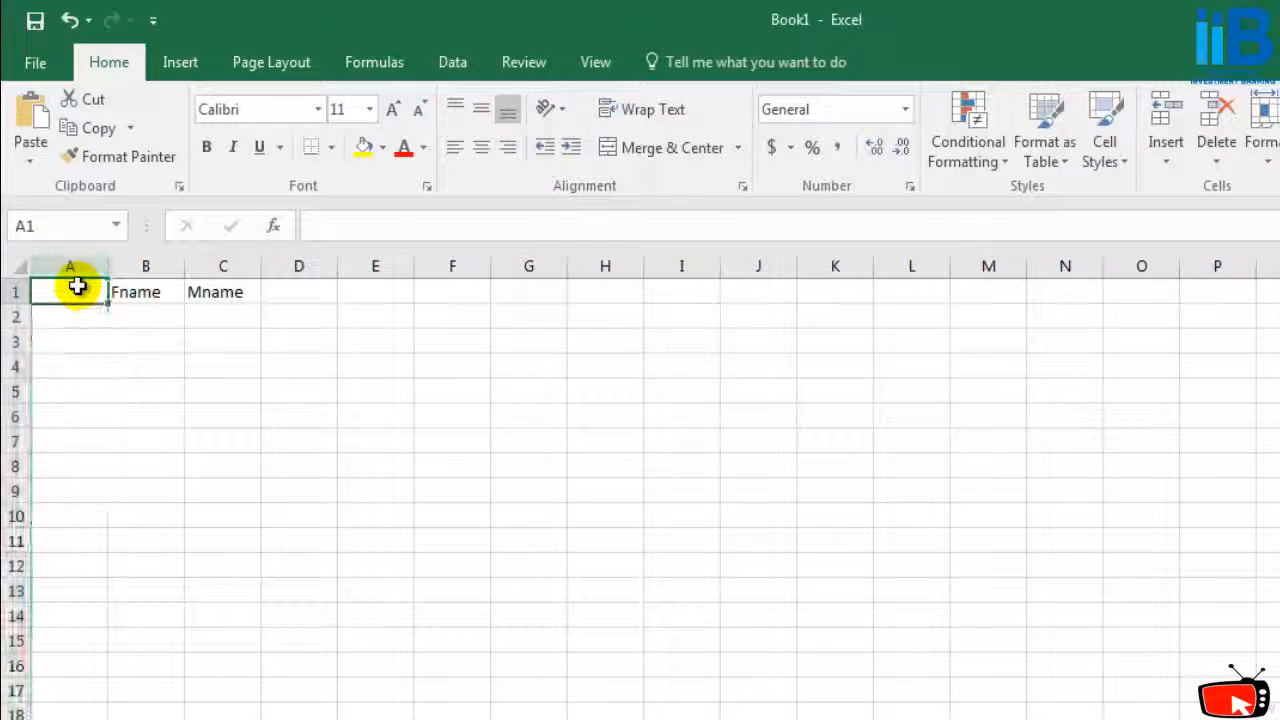
pyautogui.write('Designat')
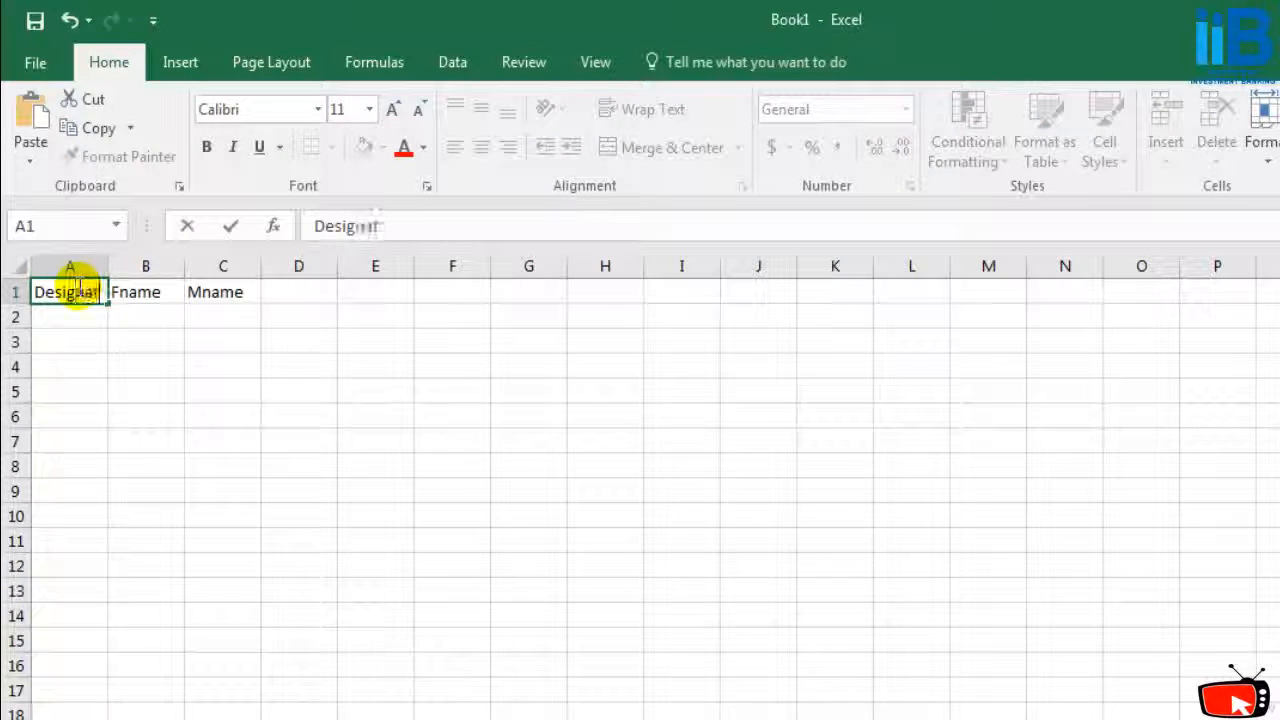
pyautogui.write('ion')
pyautogui.click(190, 362)
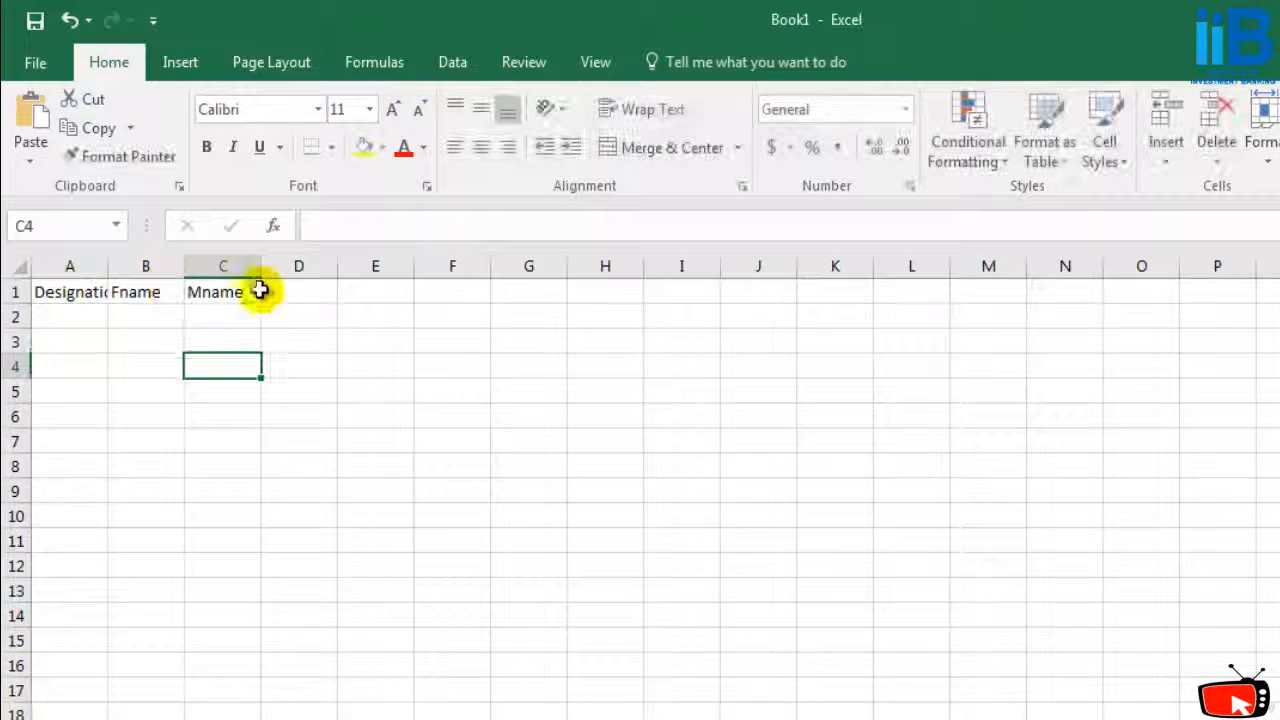
pyautogui.doubleClick(108, 265)
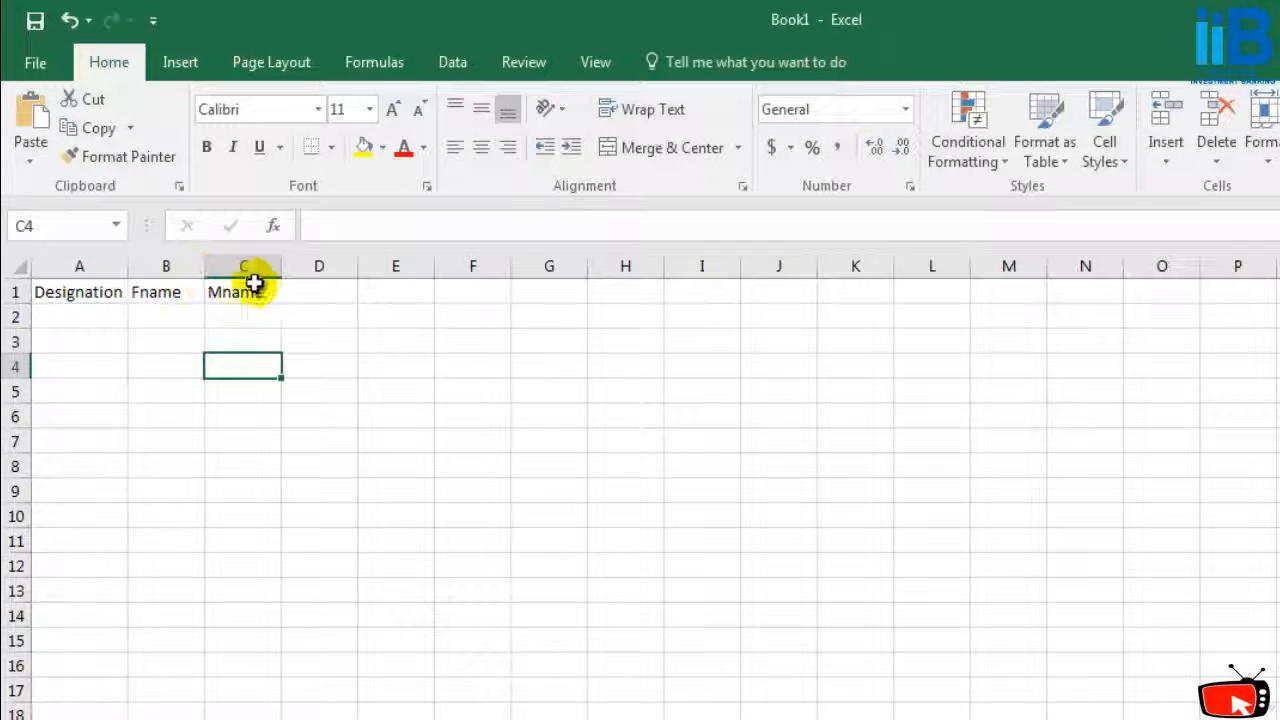
# Add the column headers Lname in cell D1 and Ful Name in cell E1.
pyautogui.click(298, 288)
pyautogui.write('Lname')
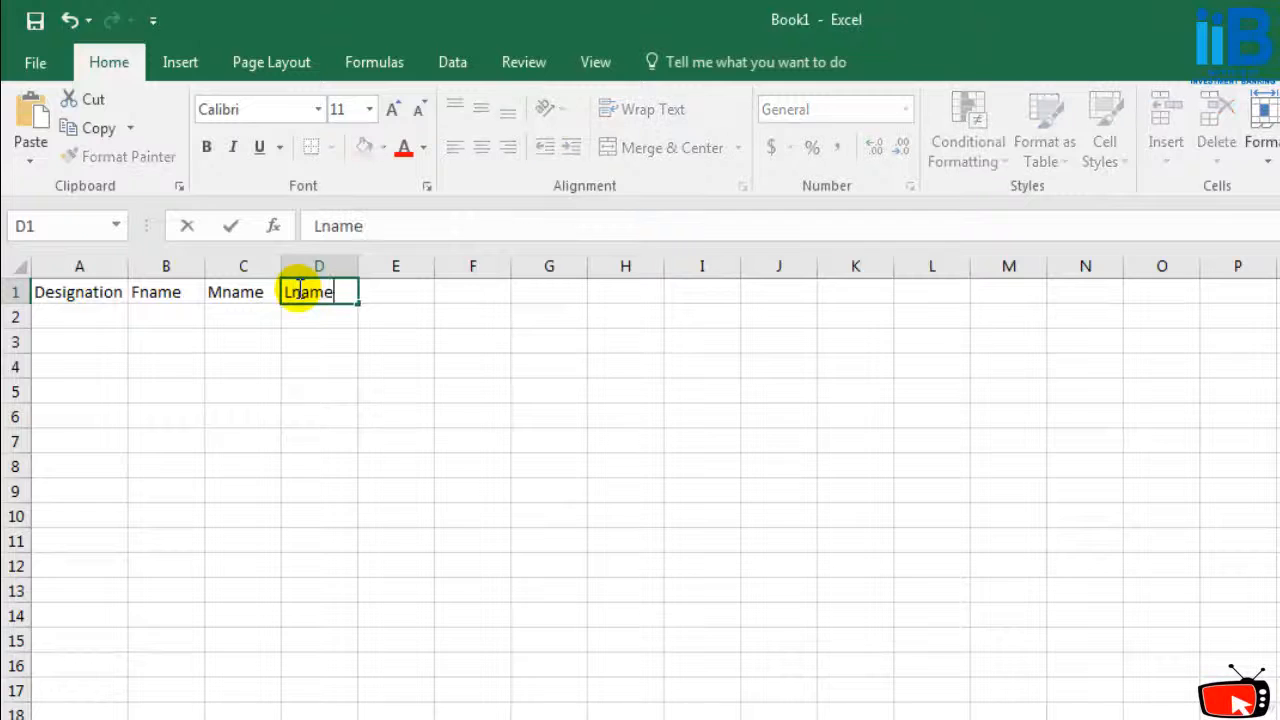
pyautogui.click(383, 287)
pyautogui.write('F')
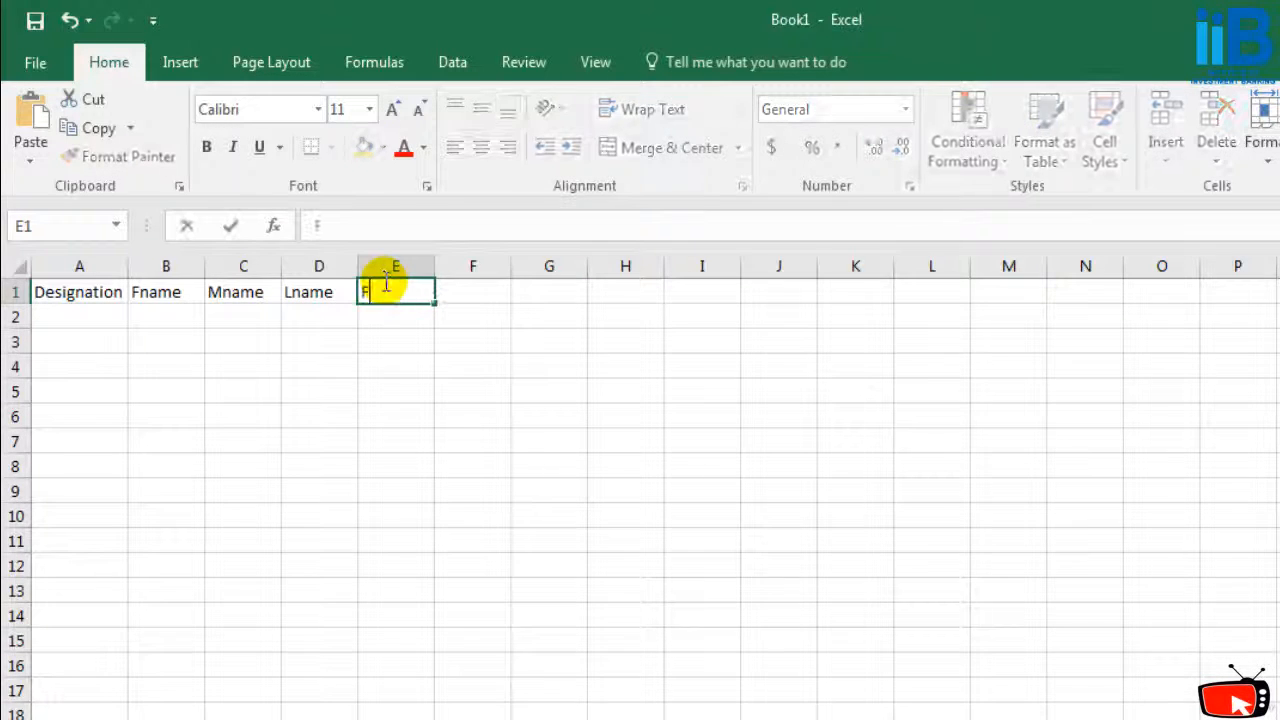
pyautogui.write('ul N')
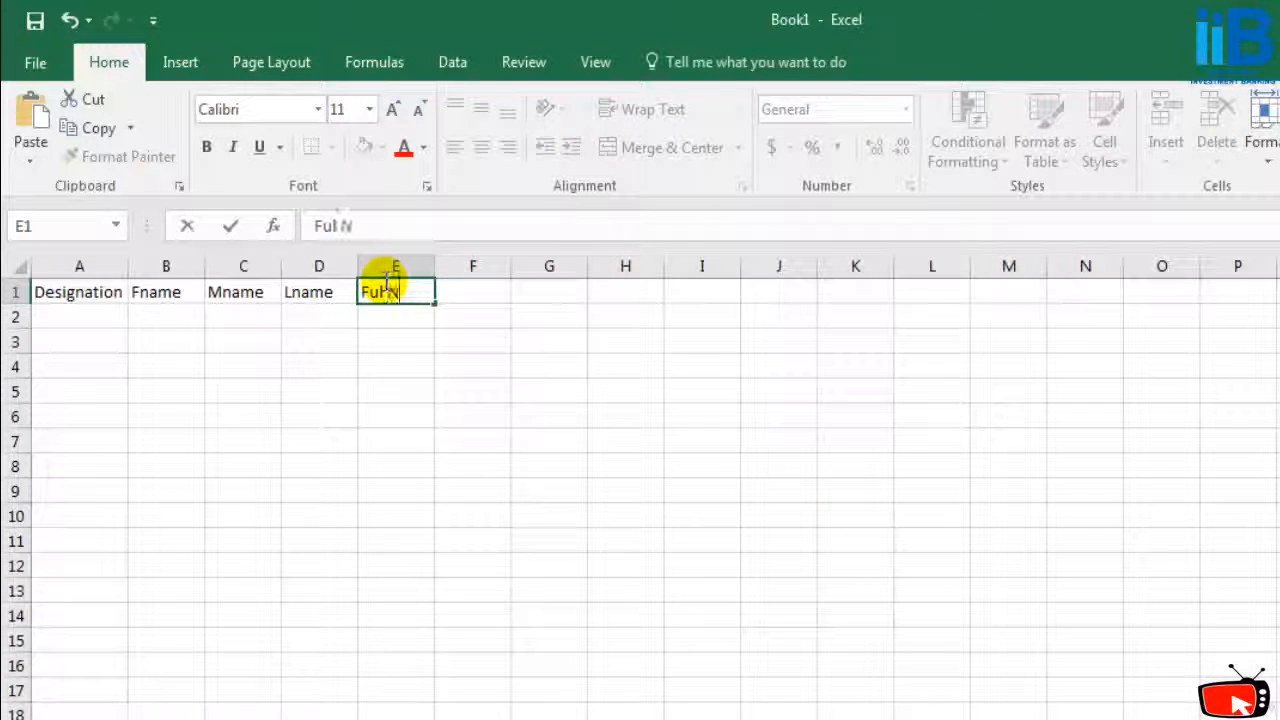
pyautogui.write('ame')
pyautogui.click(440, 364)
# Fill row 2 of the name table with the designation Mr. and the person's first, middle and last names.
pyautogui.click(71, 317)
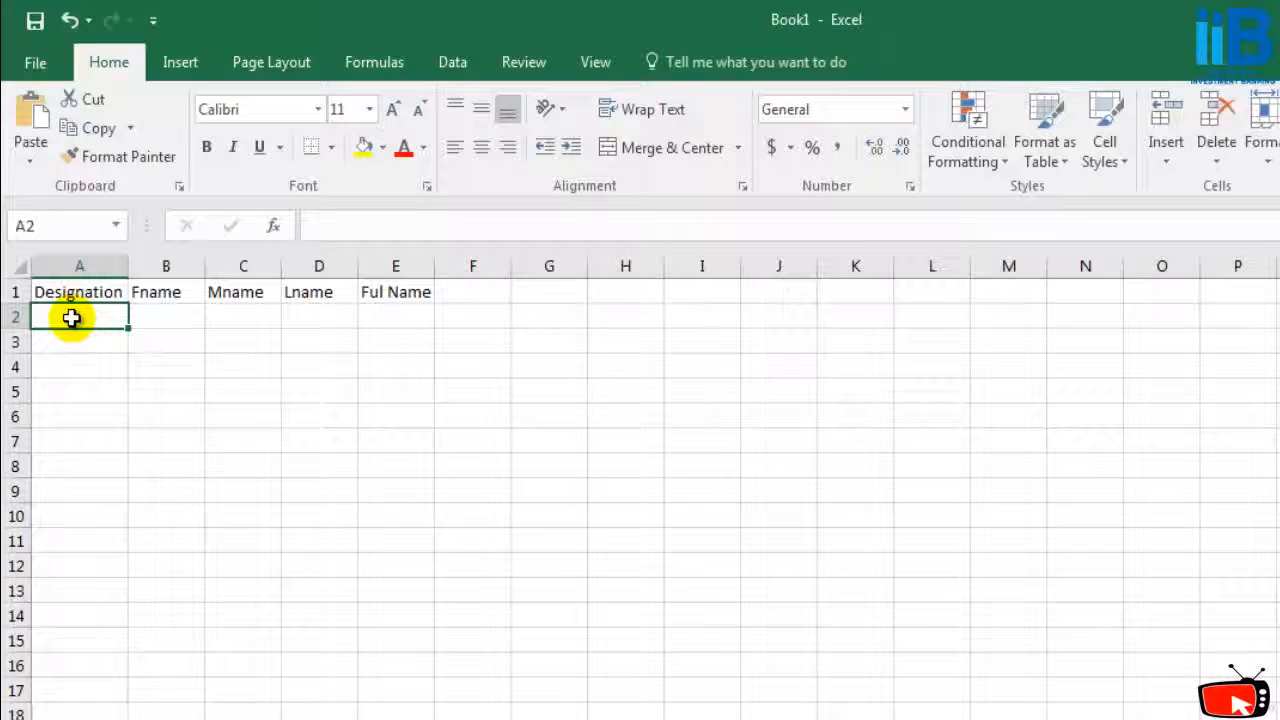
pyautogui.write('Mr.')
pyautogui.click(173, 317)
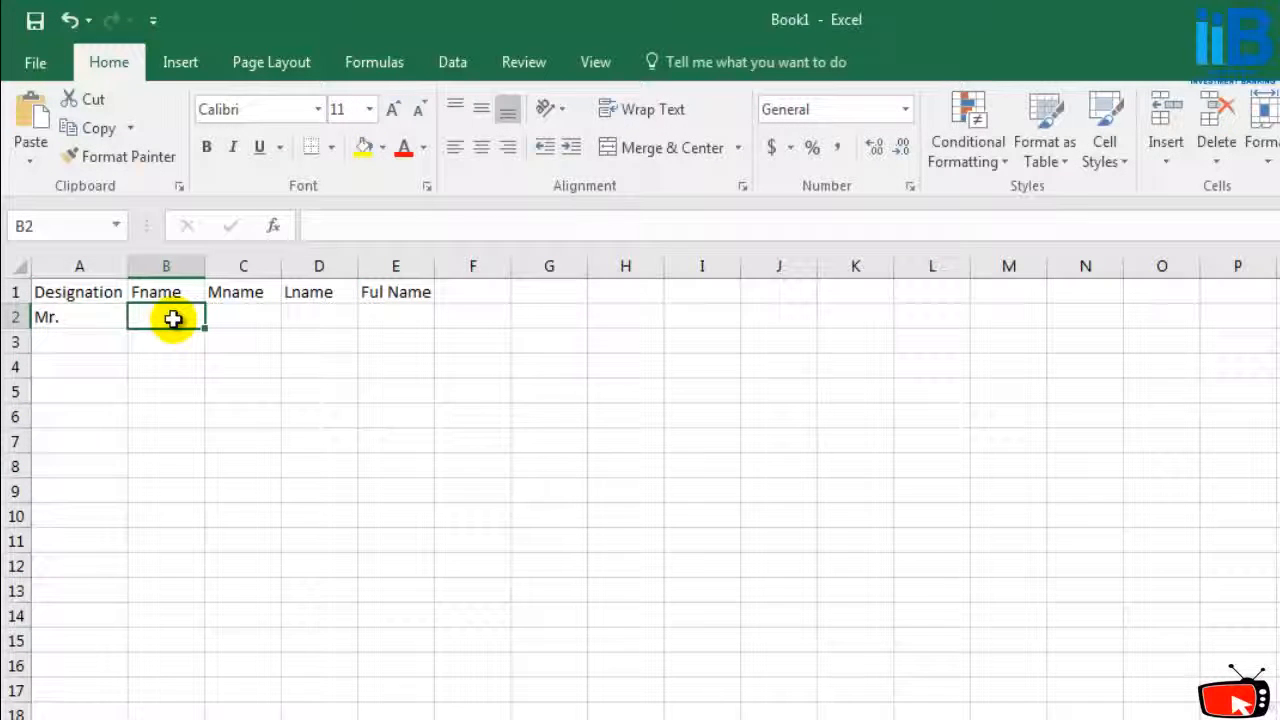
pyautogui.write('Roy')
pyautogui.click(231, 315)
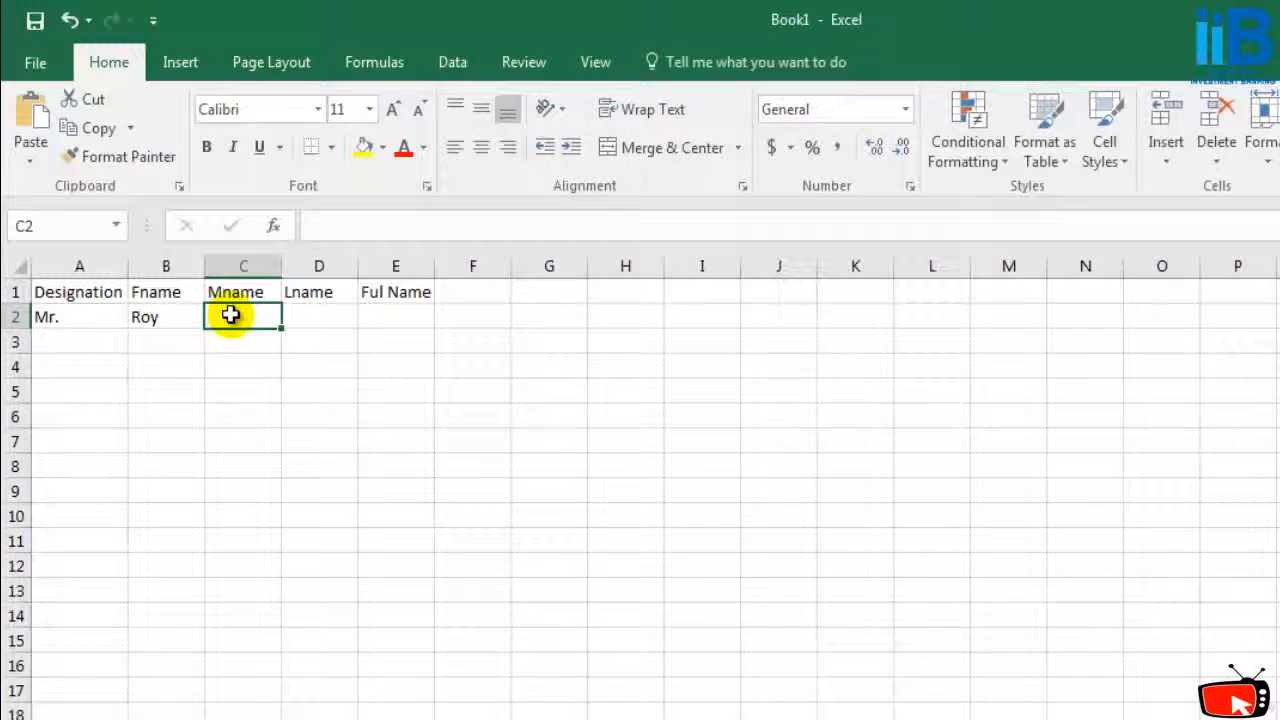
pyautogui.write('Sam')
pyautogui.click(318, 315)
pyautogui.write('H')
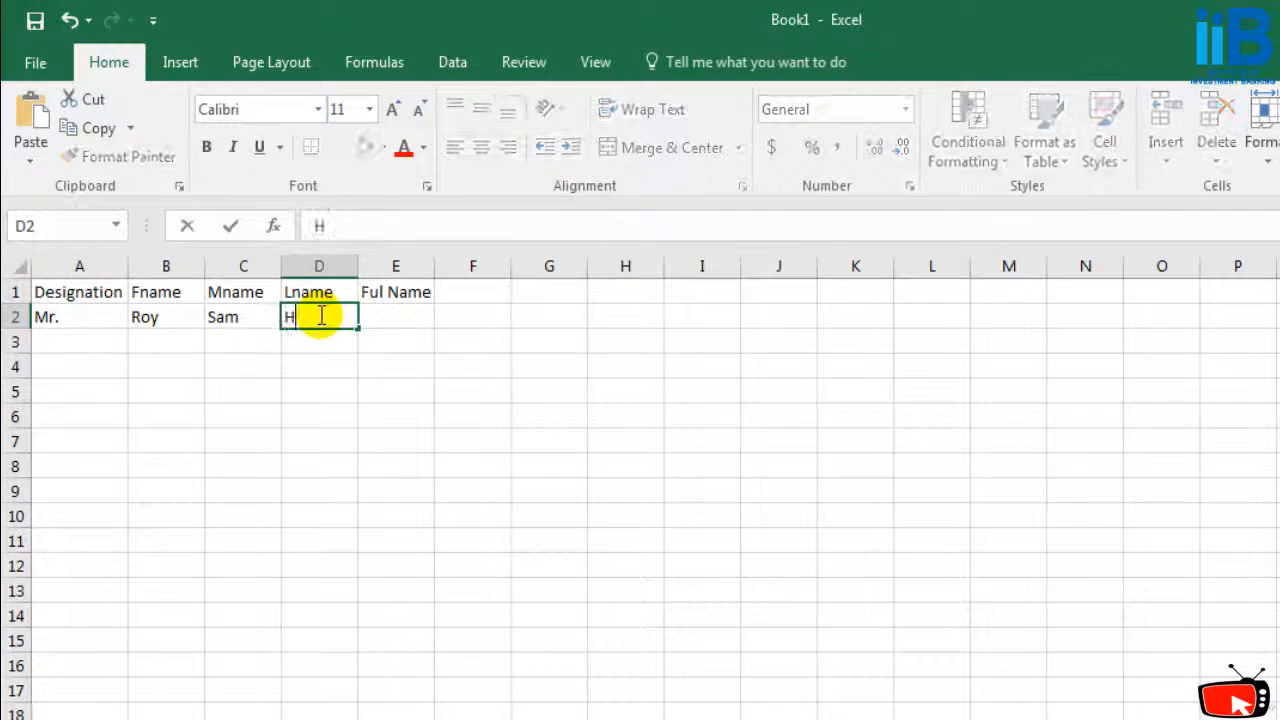
pyautogui.write('ary')
# Fill row 3 with the designation Mrs and the person's first and last names, leaving the middle name blank.
pyautogui.click(52, 355)
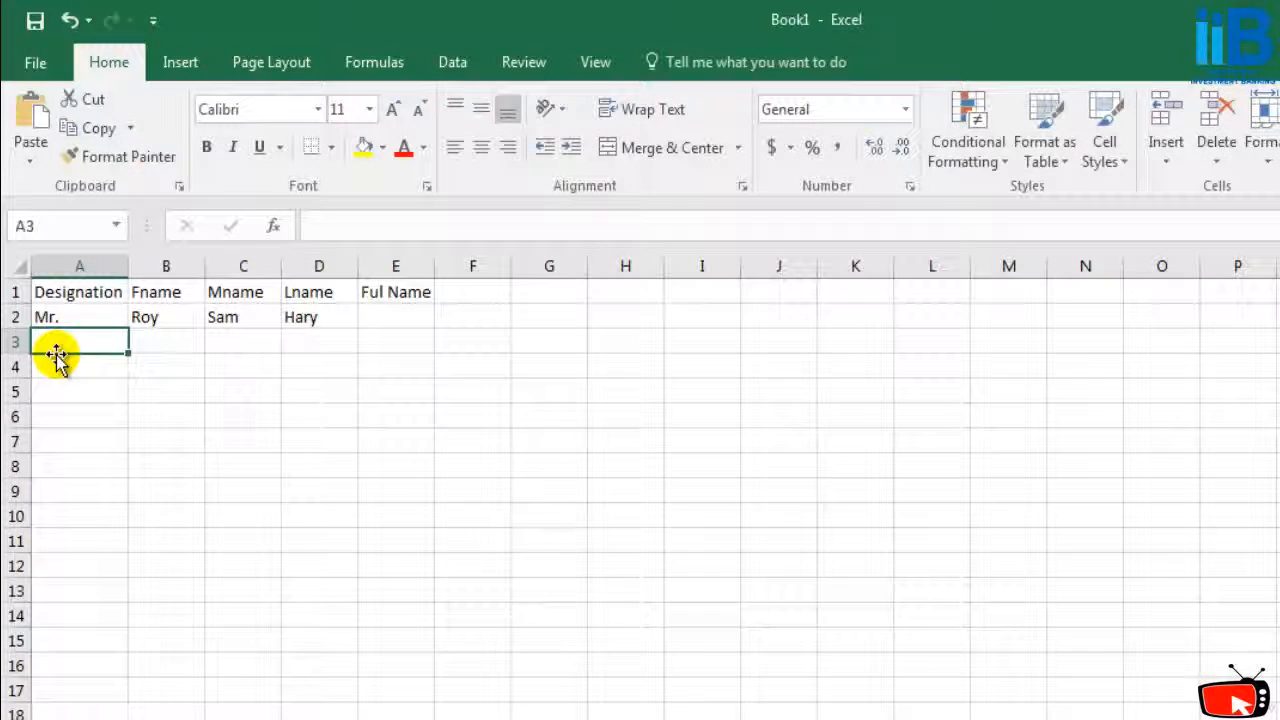
pyautogui.write('Mrs')
pyautogui.click(163, 340)
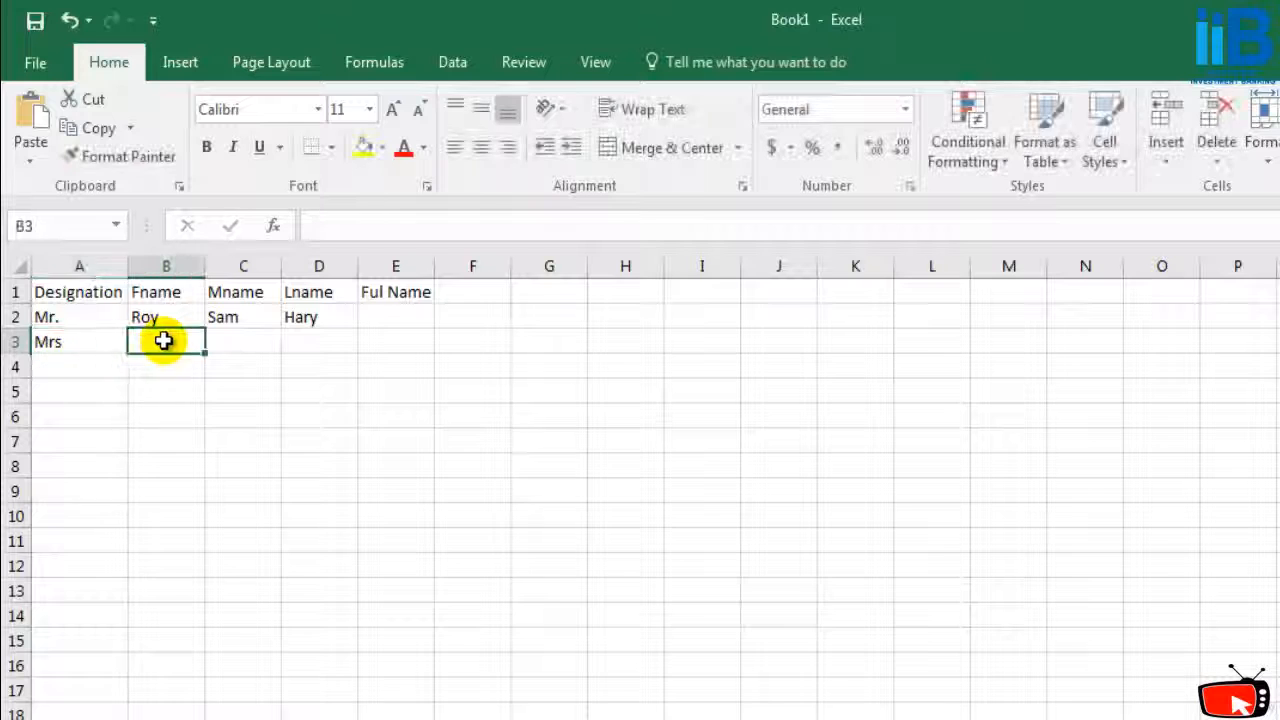
pyautogui.write('Riya')
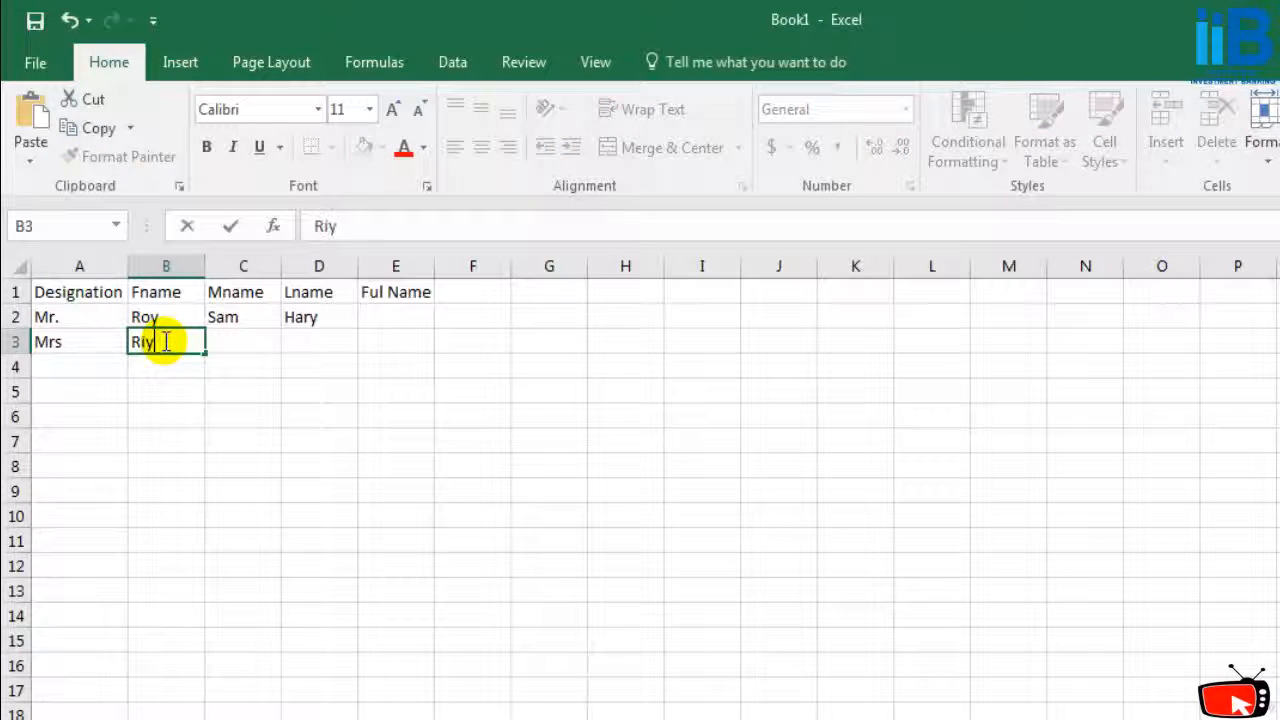
pyautogui.click(290, 340)
pyautogui.write('Bansal')
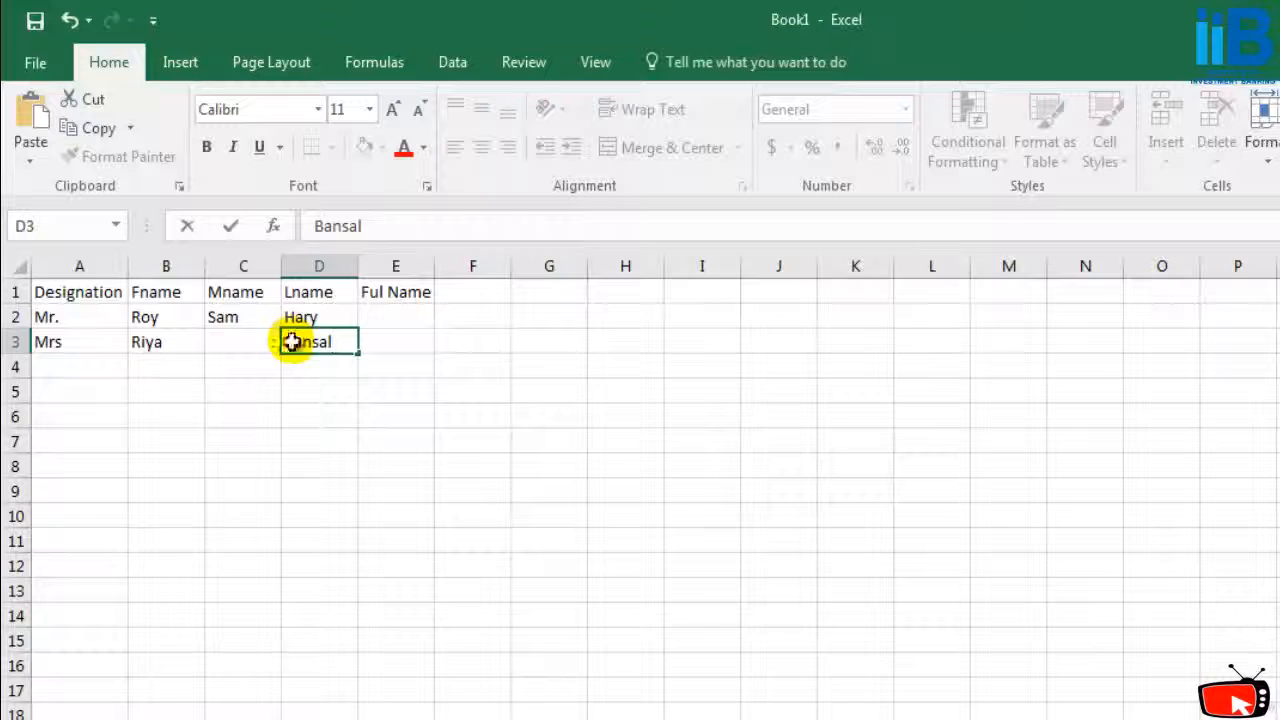
pyautogui.click(54, 369)
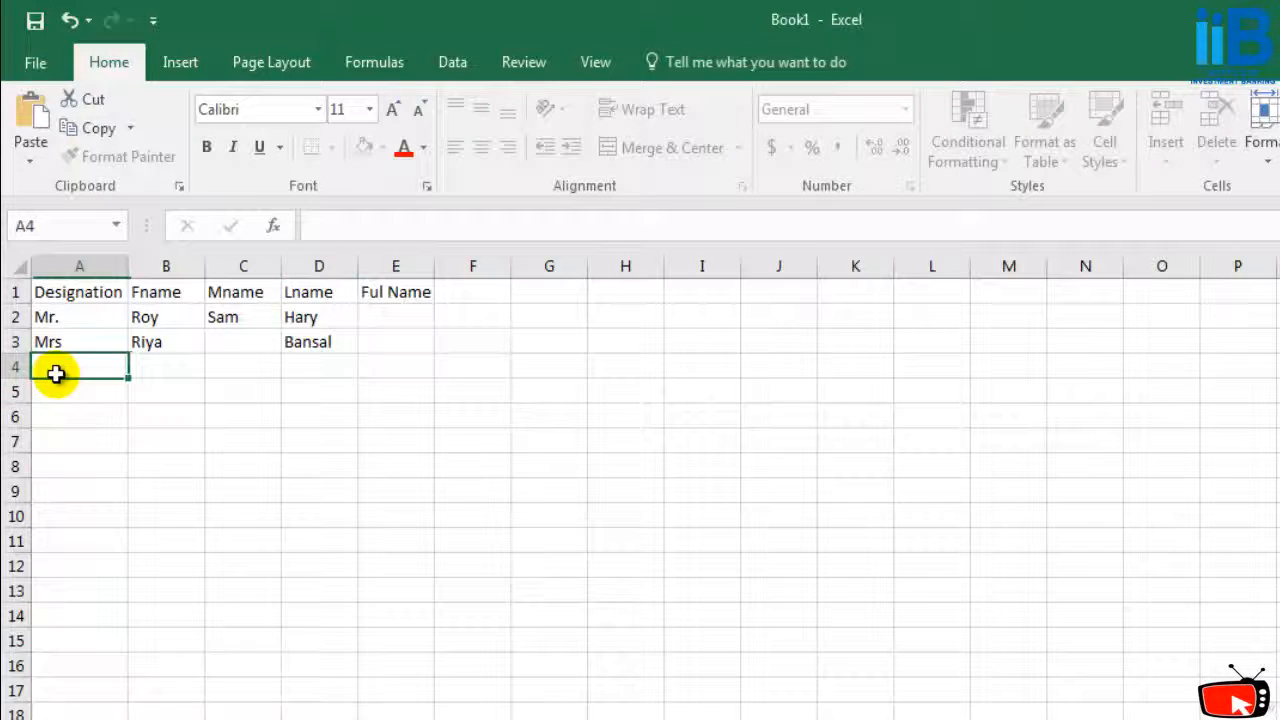
pyautogui.write('Mrs')
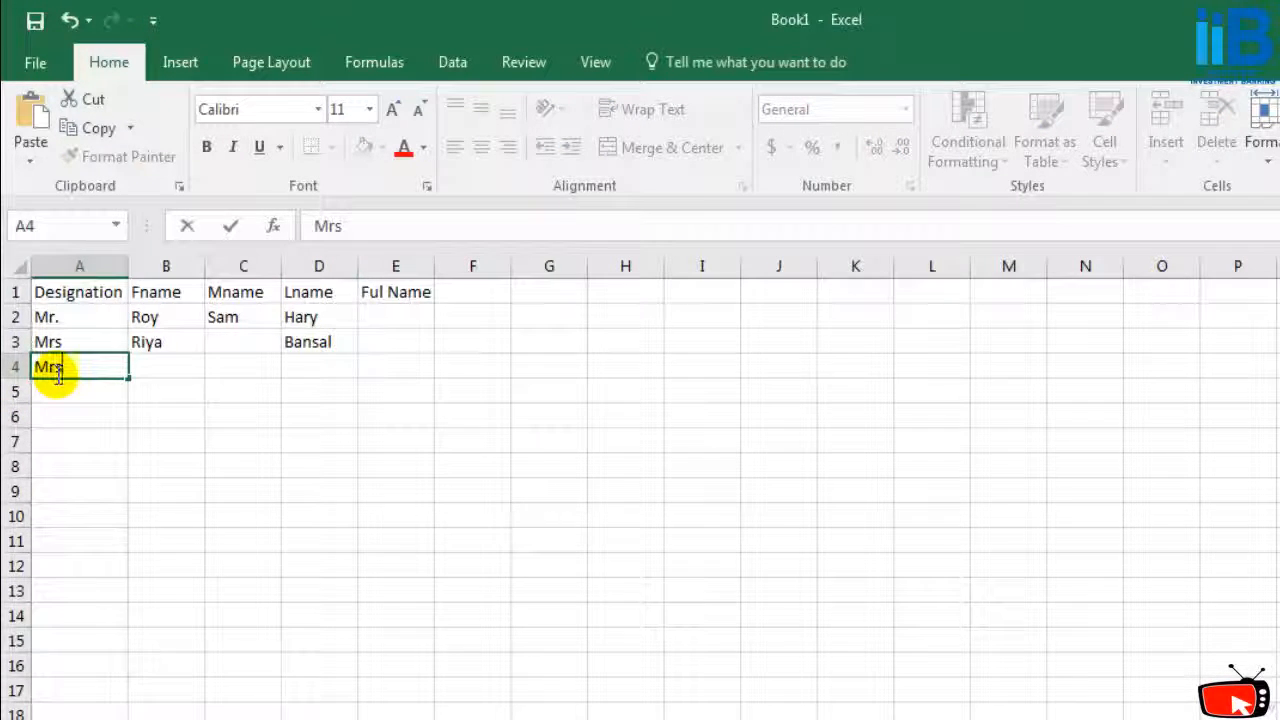
pyautogui.press('BackSpace')
pyautogui.press('BackSpace')
pyautogui.press('BackSpace')
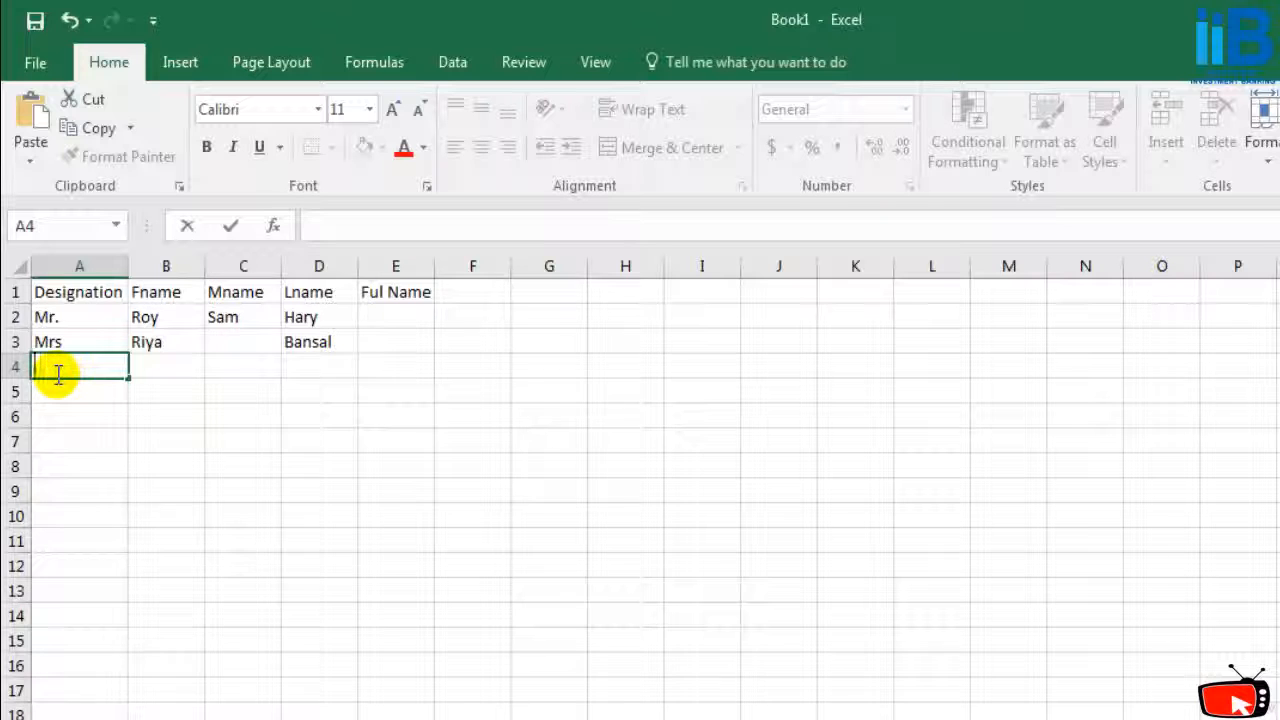
# Begin a formula in cell E2 that joins the designation, first and middle names with spaces: =A2&" "&B2&" "&C2&.
pyautogui.click(371, 318)
pyautogui.write('=')
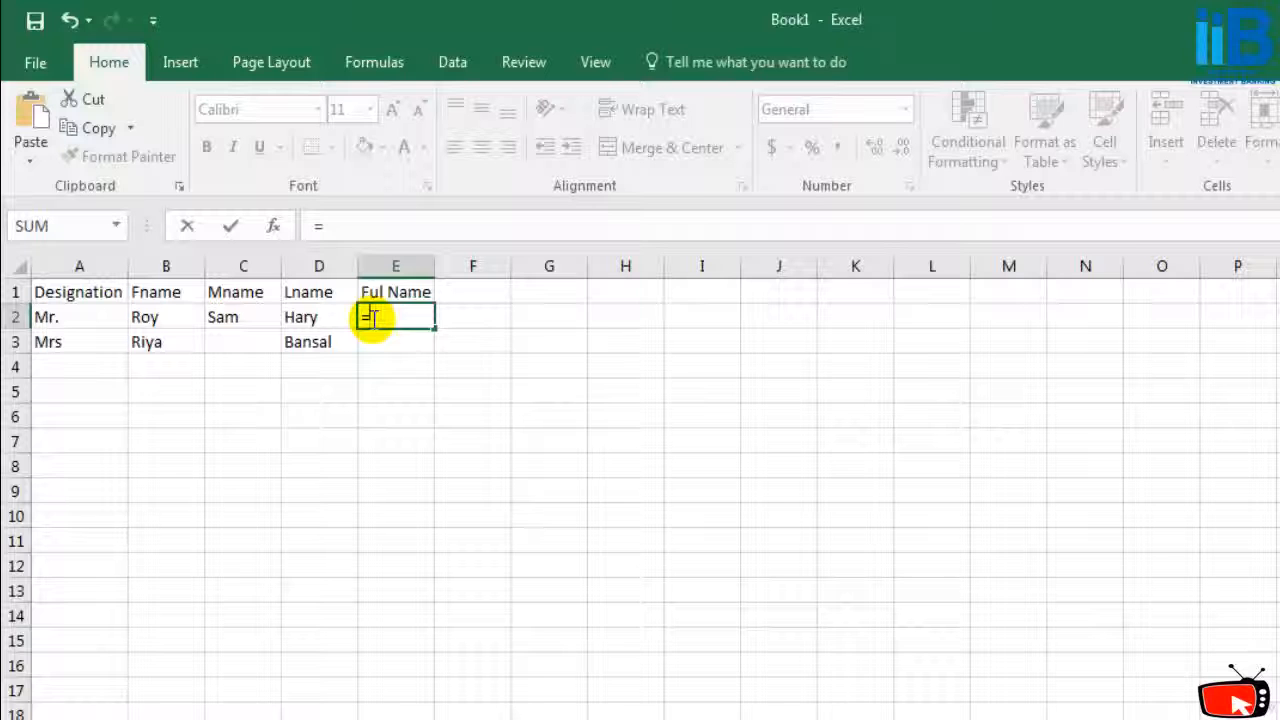
pyautogui.write('A2')
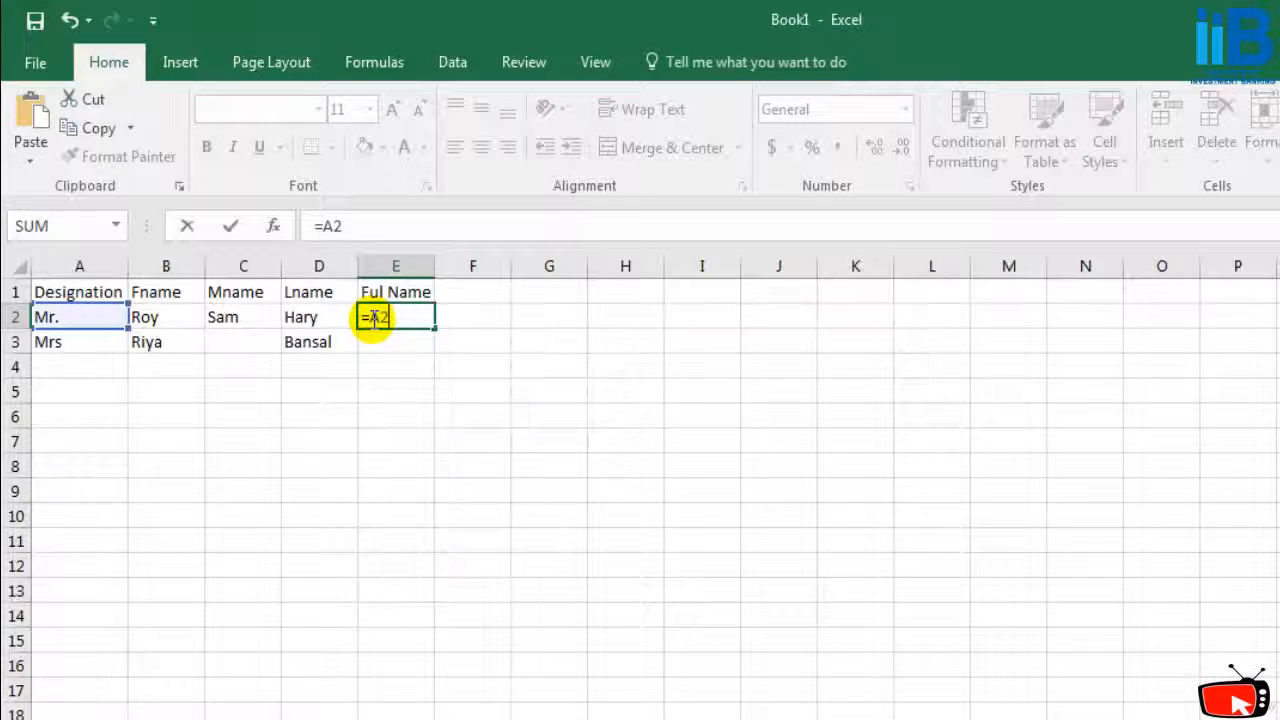
pyautogui.write('&" ')
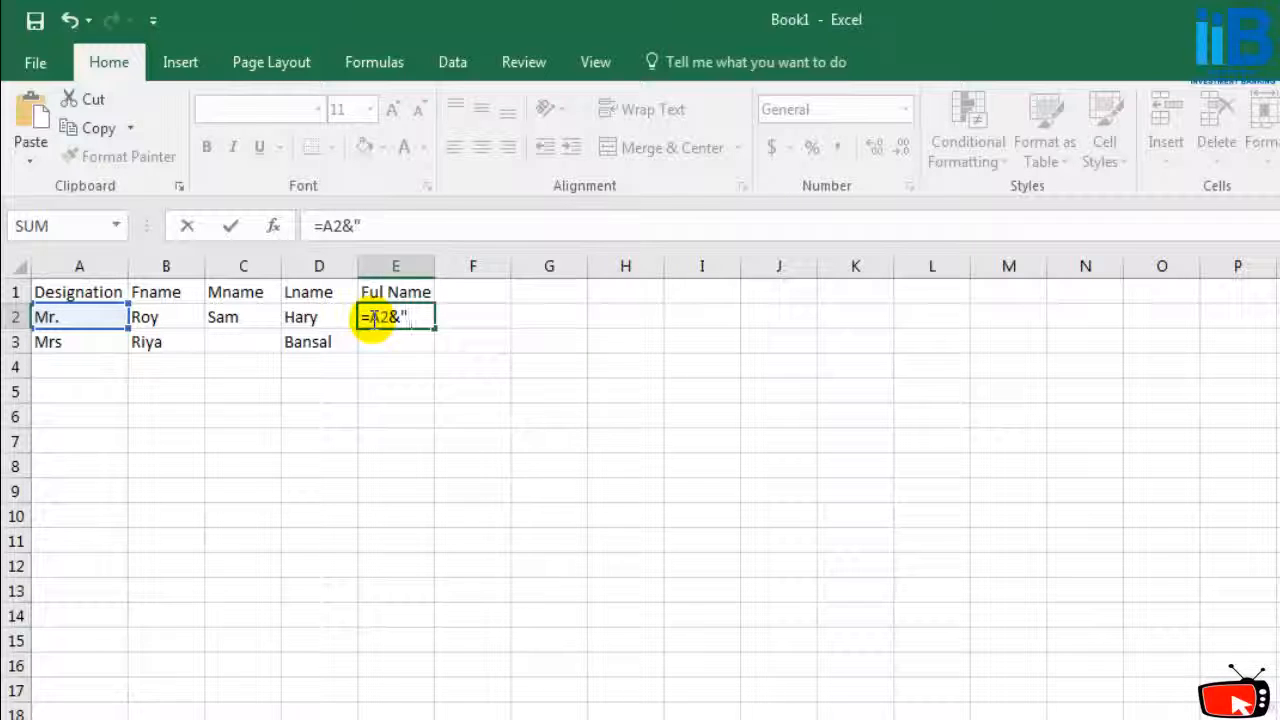
pyautogui.write('"&C')
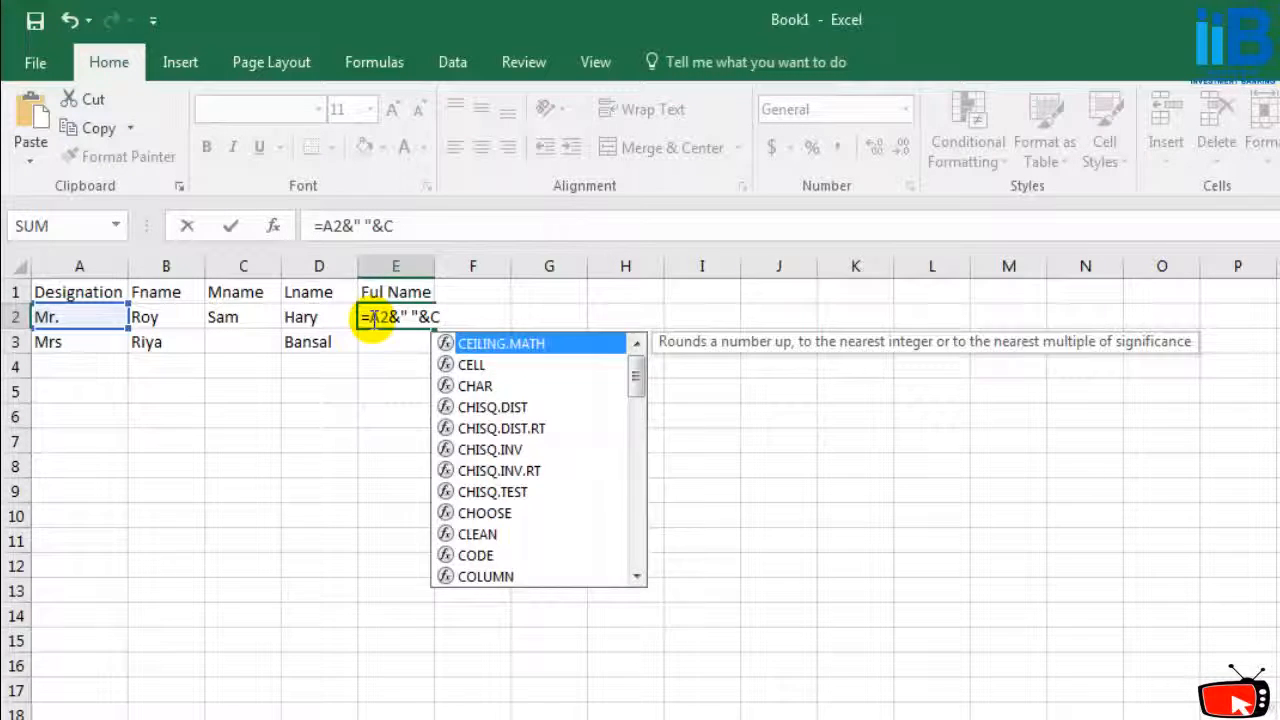
pyautogui.press('BackSpace')
pyautogui.write('B2')
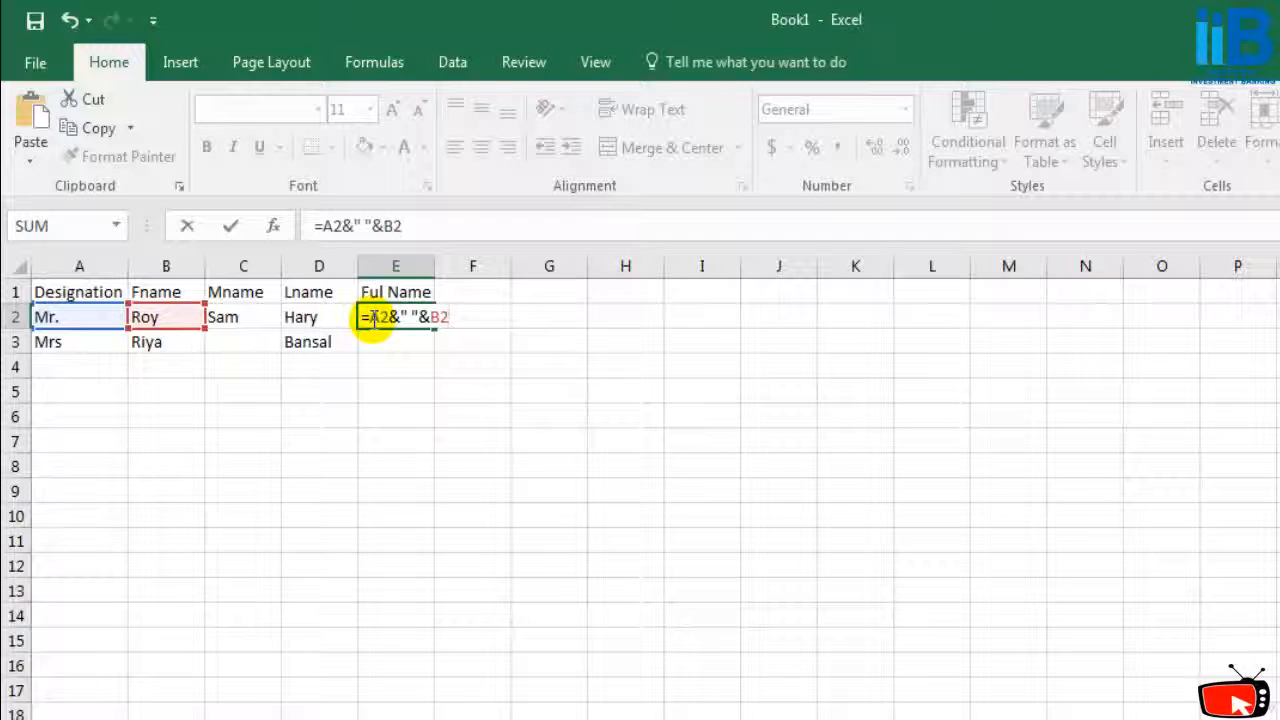
pyautogui.write('&" "')
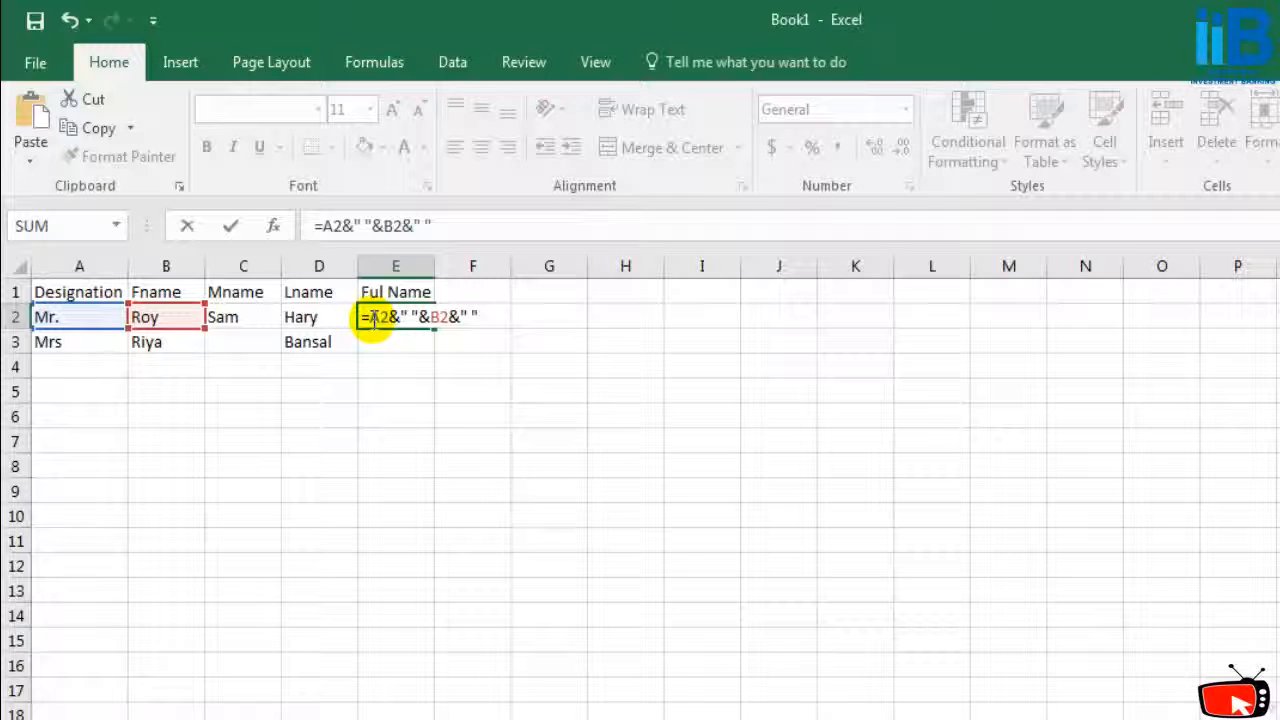
pyautogui.write('&C2')
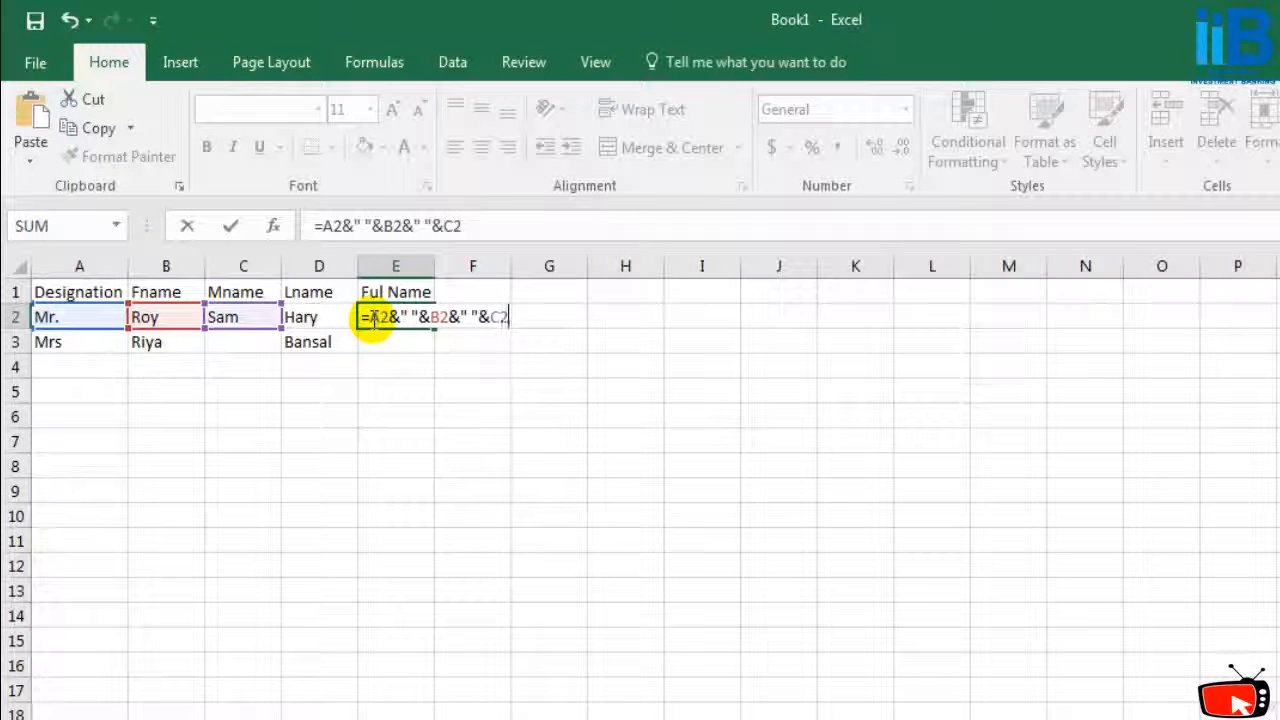
pyautogui.write('&')
pyautogui.press('BackSpace')
pyautogui.press('BackSpace')
pyautogui.press('BackSpace')
pyautogui.write('C2')
pyautogui.write('&')
pyautogui.press('BackSpace')
pyautogui.press('BackSpace')
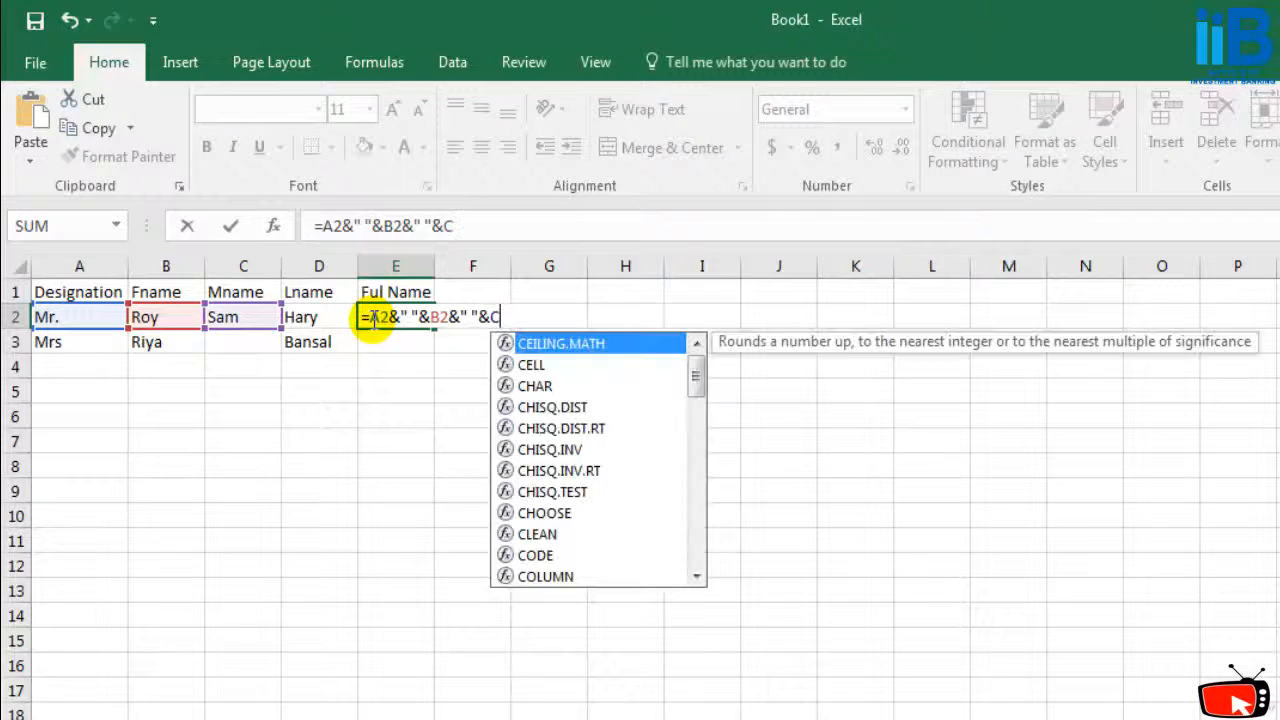
pyautogui.write('2&')
pyautogui.press('BackSpace')
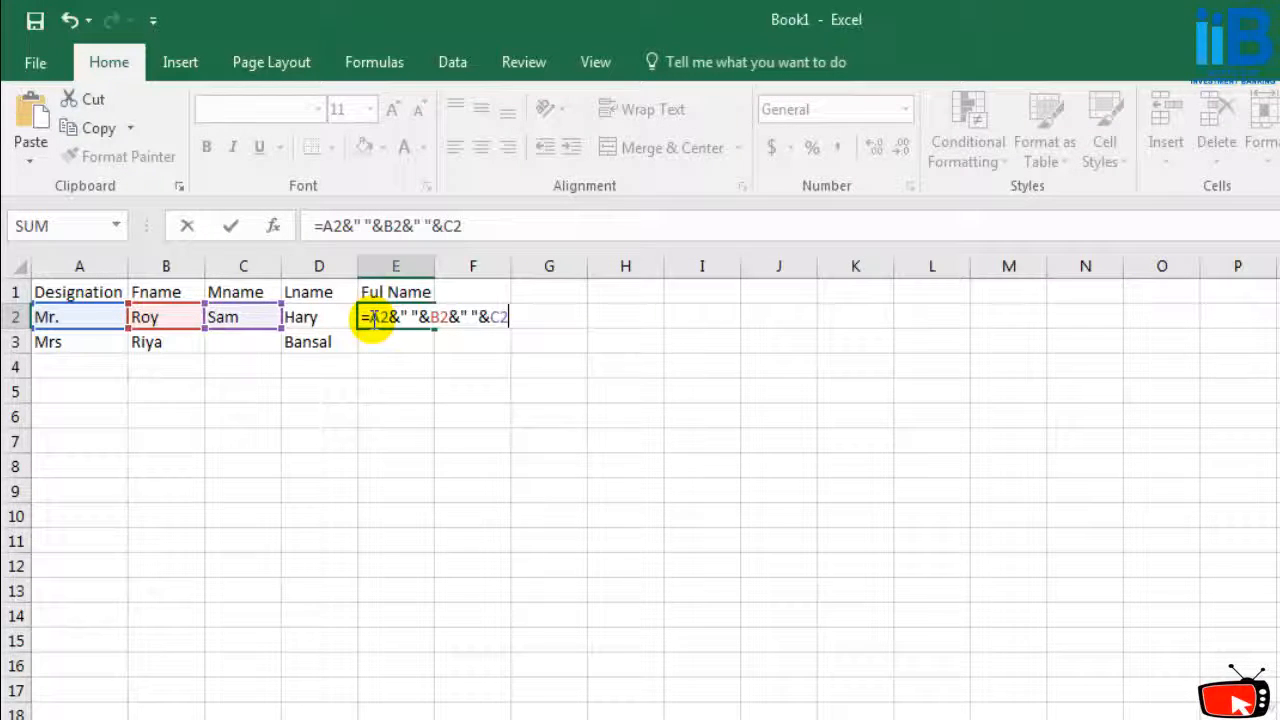
pyautogui.press('BackSpace')
pyautogui.write('c2')
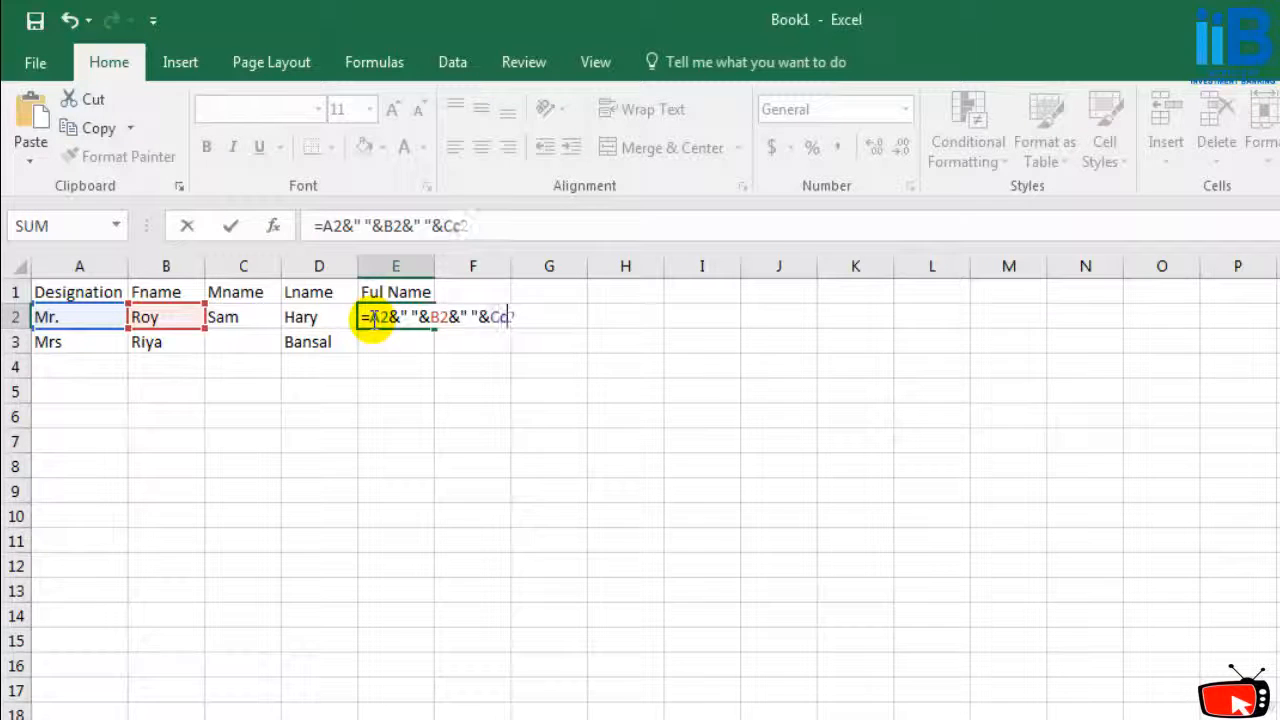
pyautogui.press('BackSpace')
pyautogui.press('BackSpace')
pyautogui.press('BackSpace')
pyautogui.write('c')
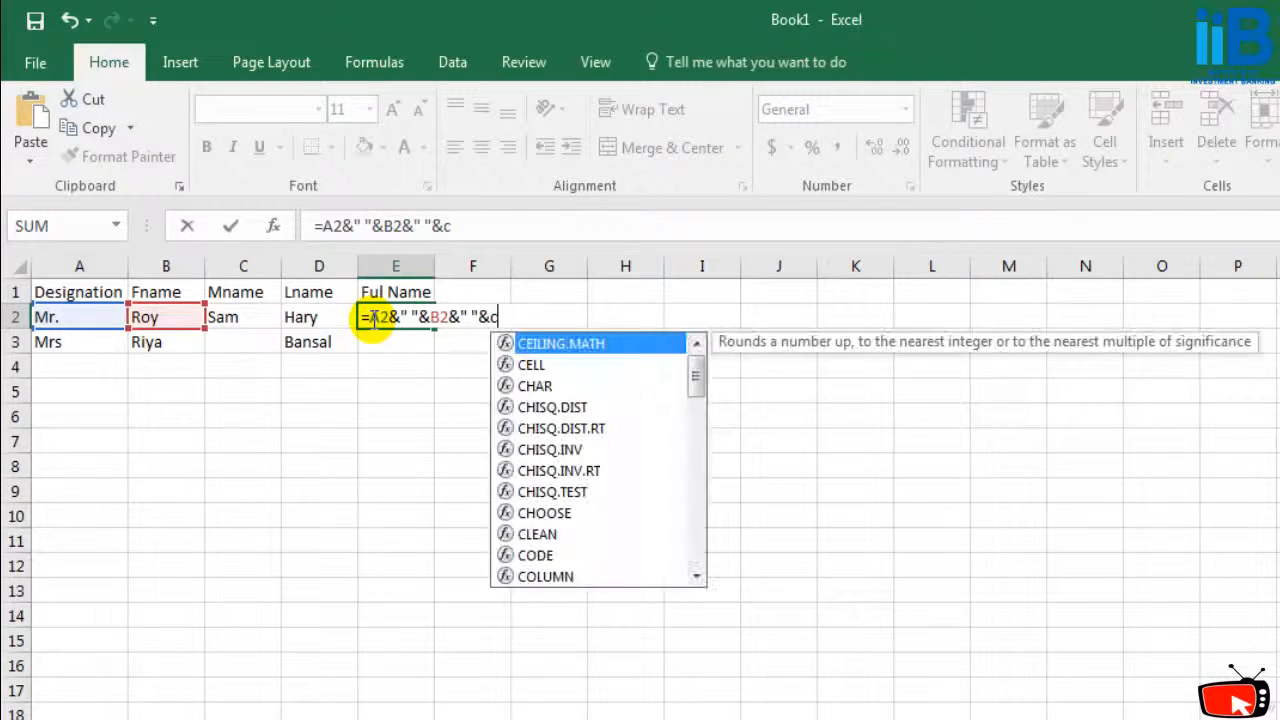
pyautogui.press('BackSpace')
pyautogui.write('C')
pyautogui.press('BackSpace')
pyautogui.write('C')
pyautogui.press('BackSpace')
pyautogui.write('C2&')
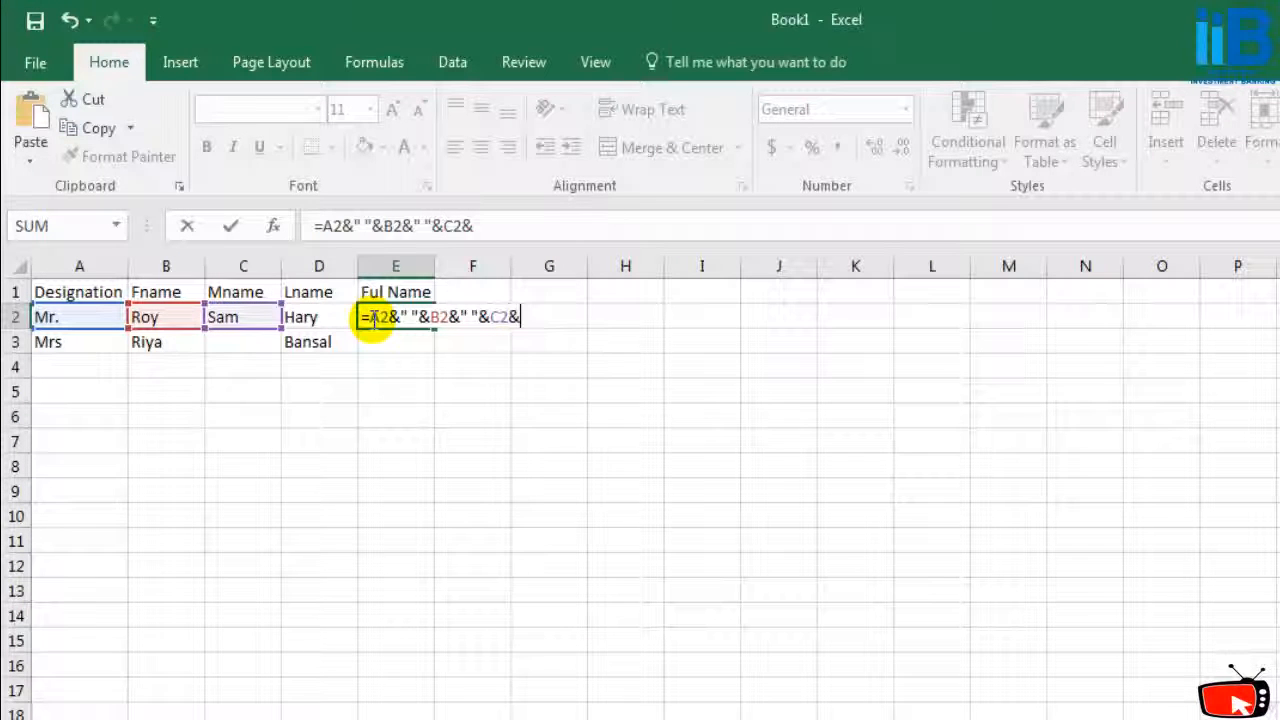
# Complete the E2 formula with a space and the last name as =A2&" "&B2&" "&C2&" "&D2, accepting the proposed correction.
pyautogui.write('" "&D')
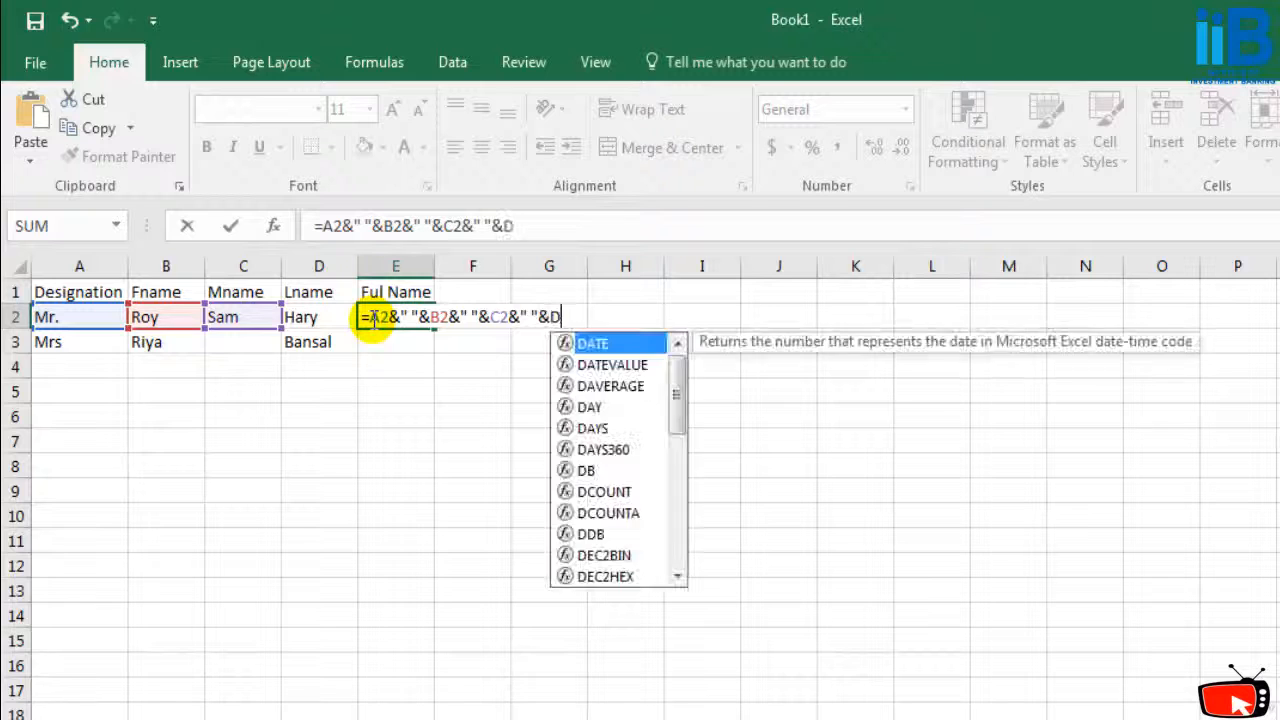
pyautogui.write('2')
pyautogui.write(')')
pyautogui.press('Return')
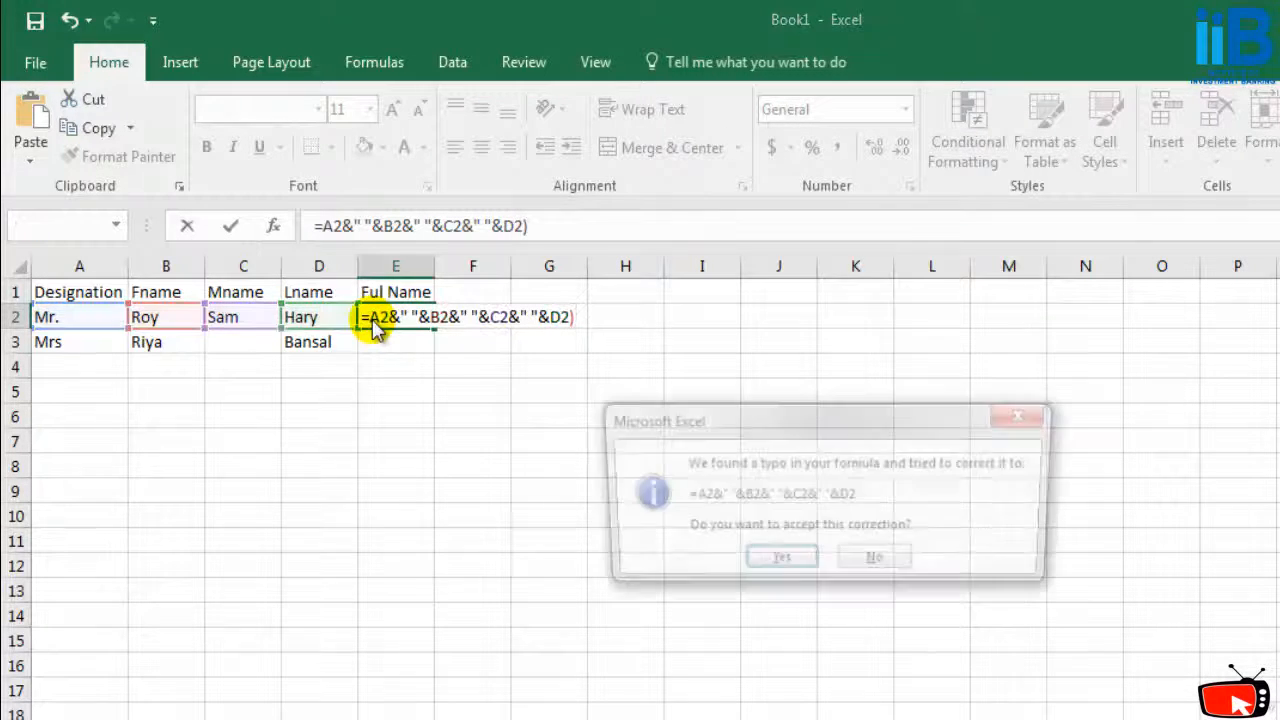
pyautogui.click(776, 560)
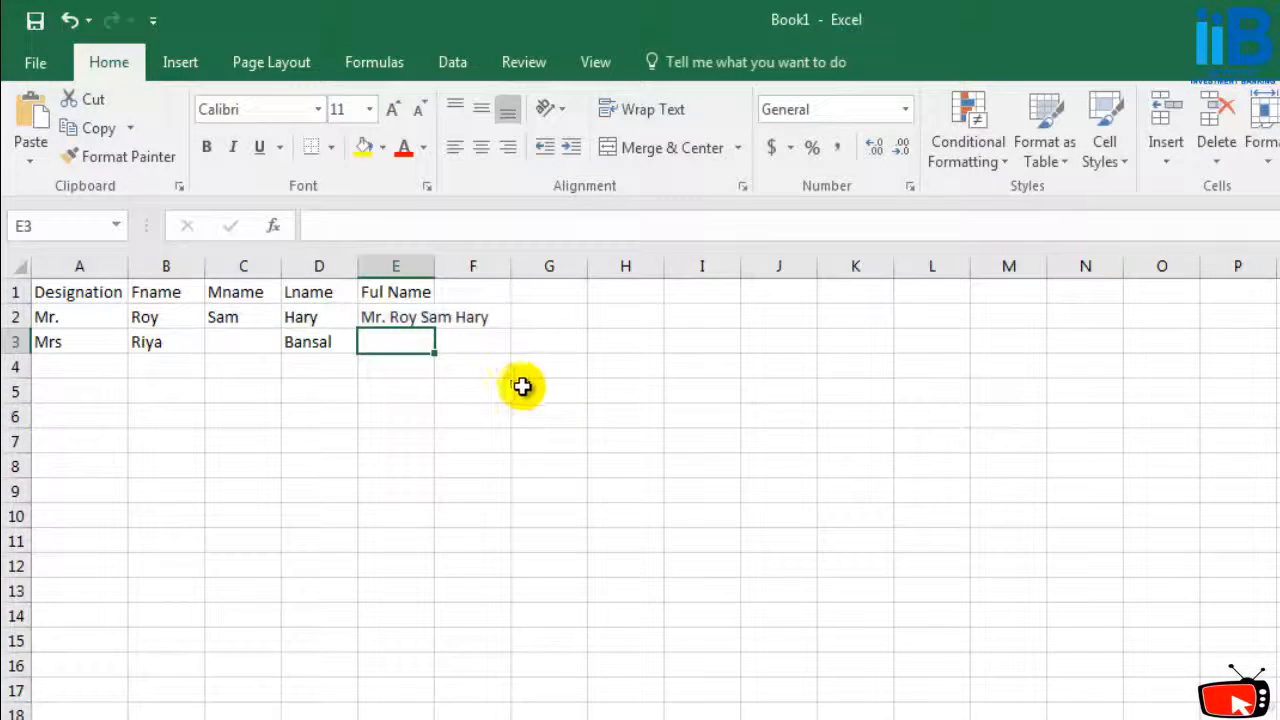
# Autofit the width of column E and fill the full name formula from E2 down to E3.
pyautogui.doubleClick(435, 265)
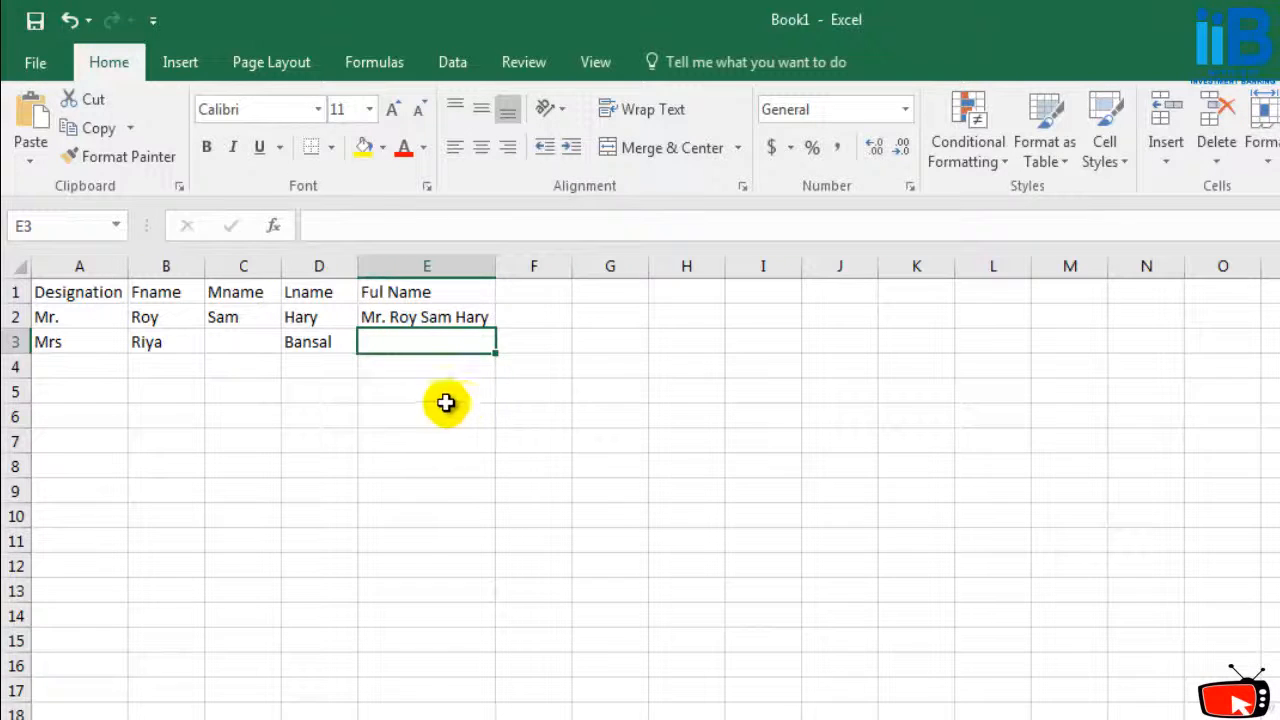
pyautogui.click(423, 317)
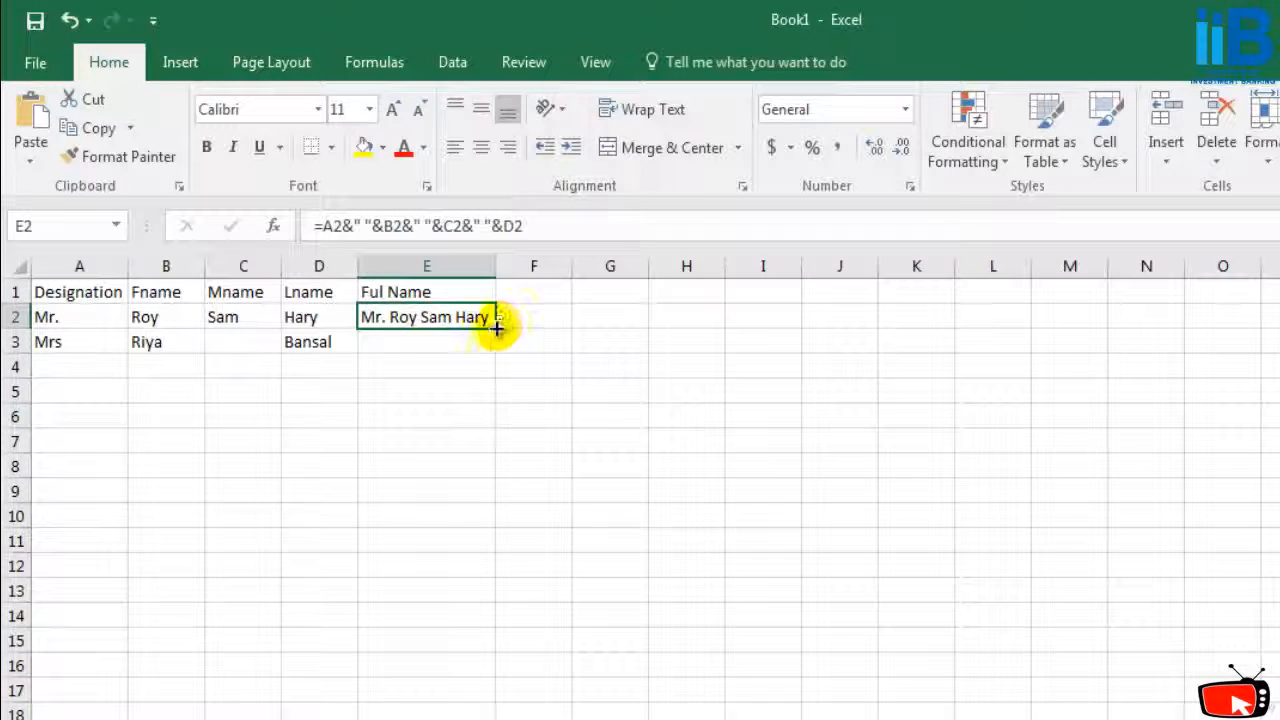
pyautogui.moveTo(494, 329); pyautogui.dragTo(503, 362)
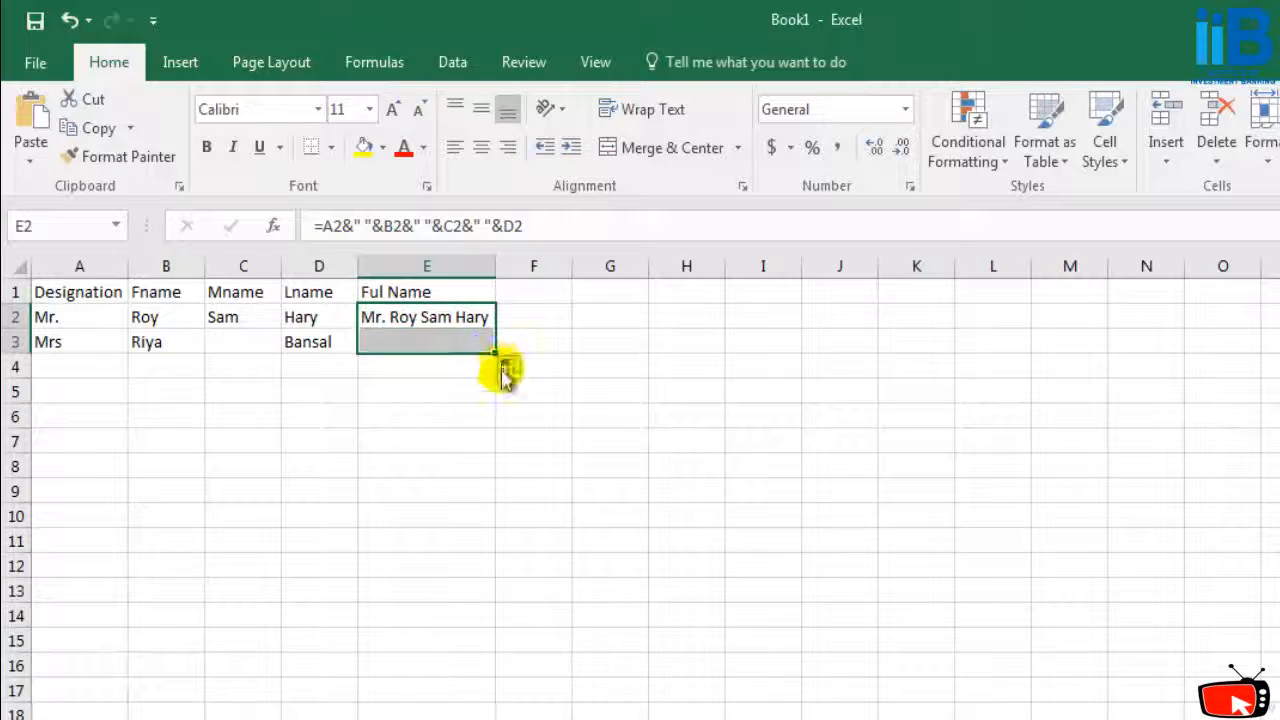
# Compare the joined names and formulas in E2 and E3, examining the spacing where the middle name is blank.
pyautogui.click(424, 342)
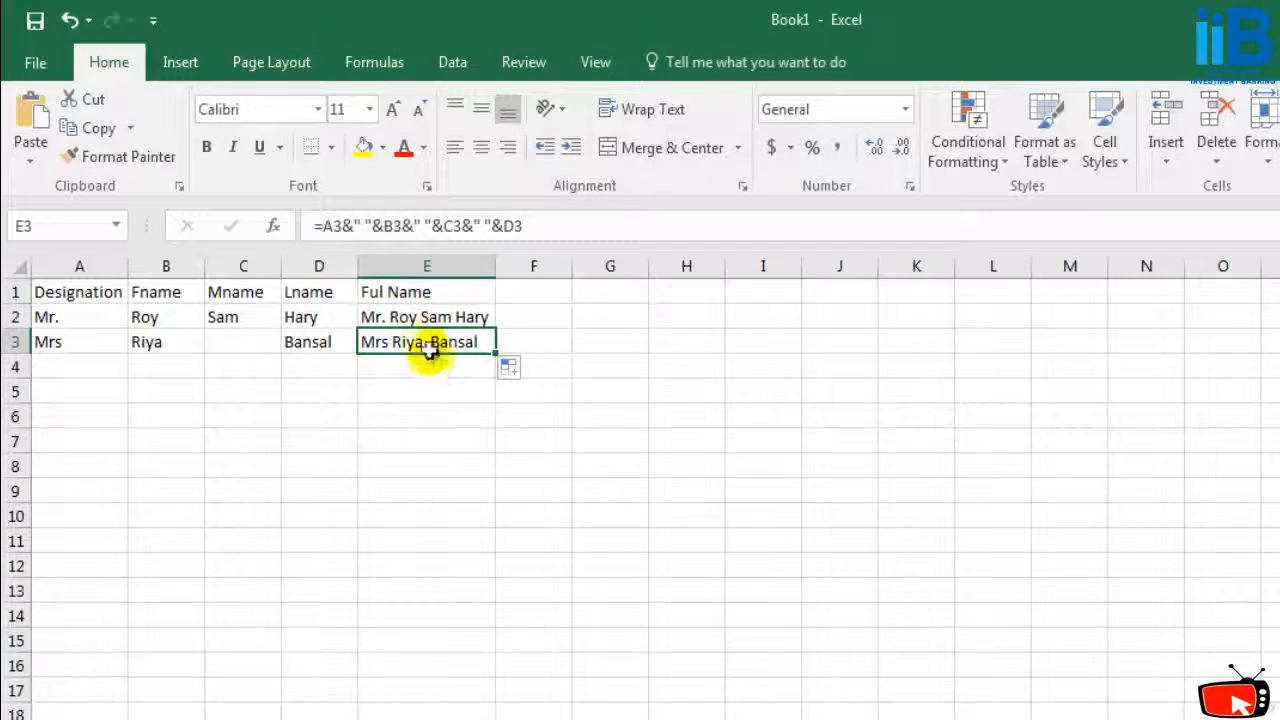
pyautogui.doubleClick(428, 343)
pyautogui.click(443, 391)
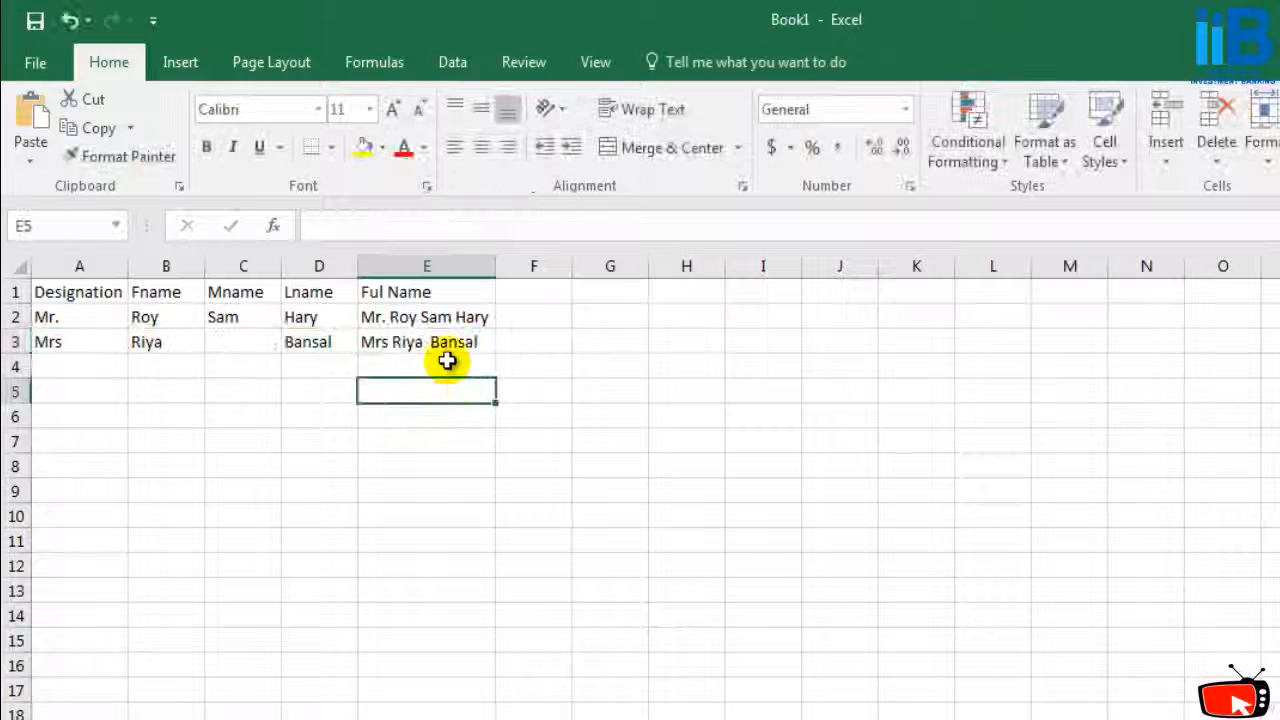
pyautogui.click(450, 342)
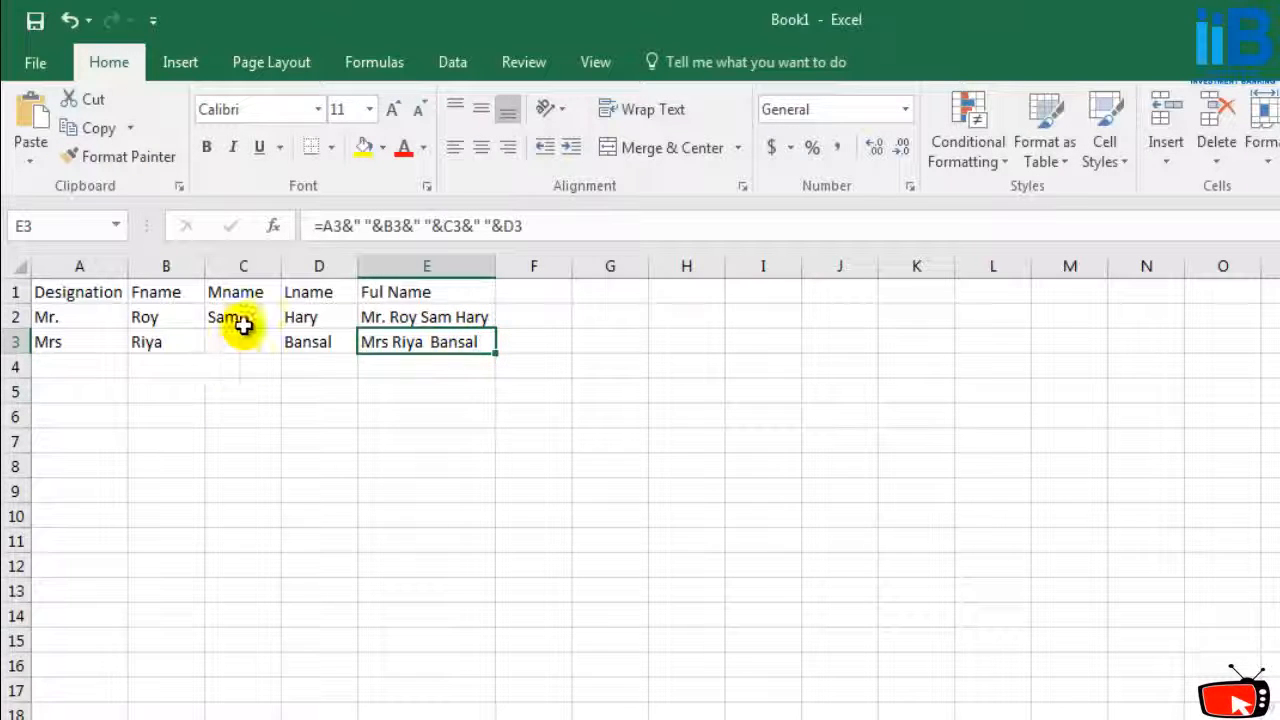
pyautogui.click(423, 315)
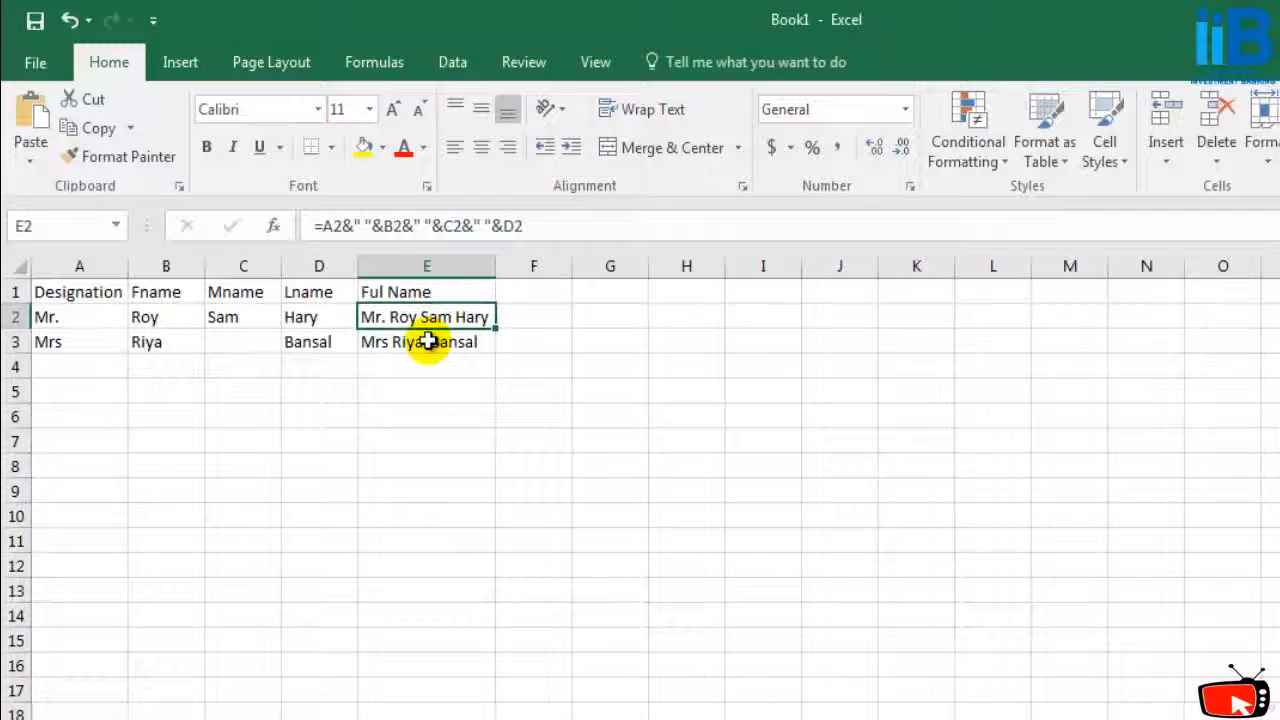
pyautogui.click(423, 343)
pyautogui.click(428, 317)
pyautogui.click(426, 342)
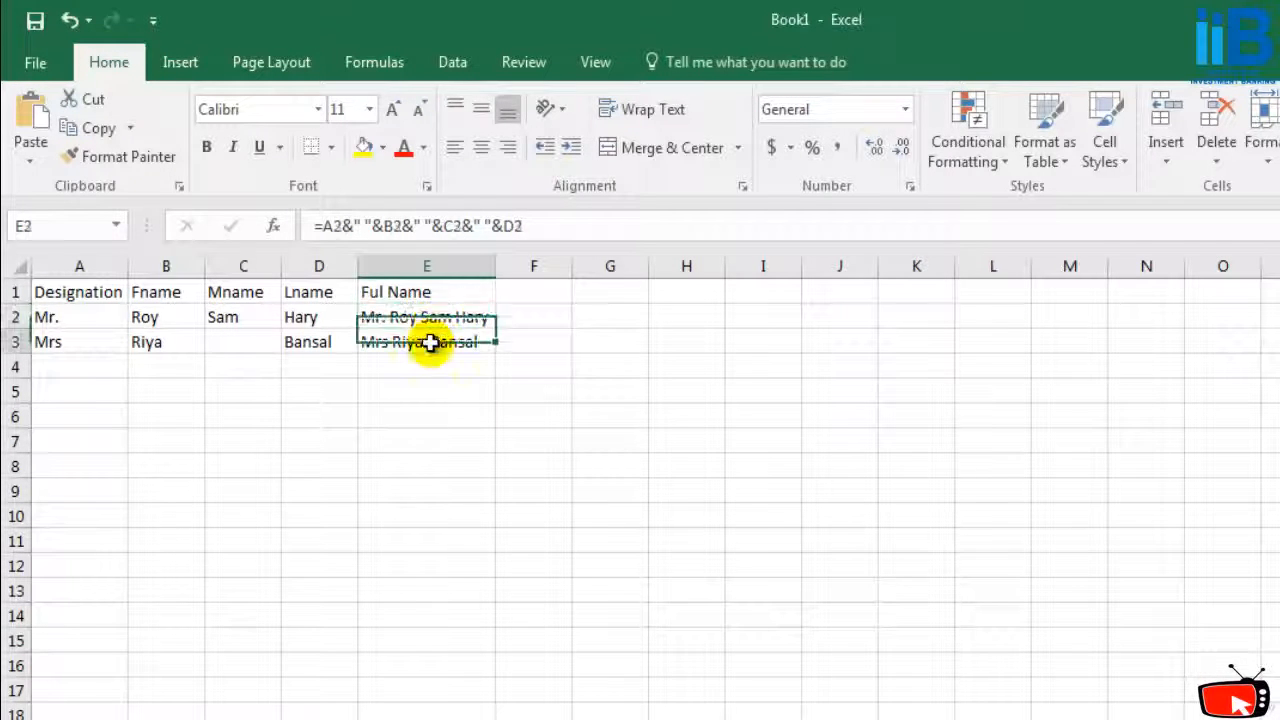
pyautogui.click(429, 317)
pyautogui.click(427, 341)
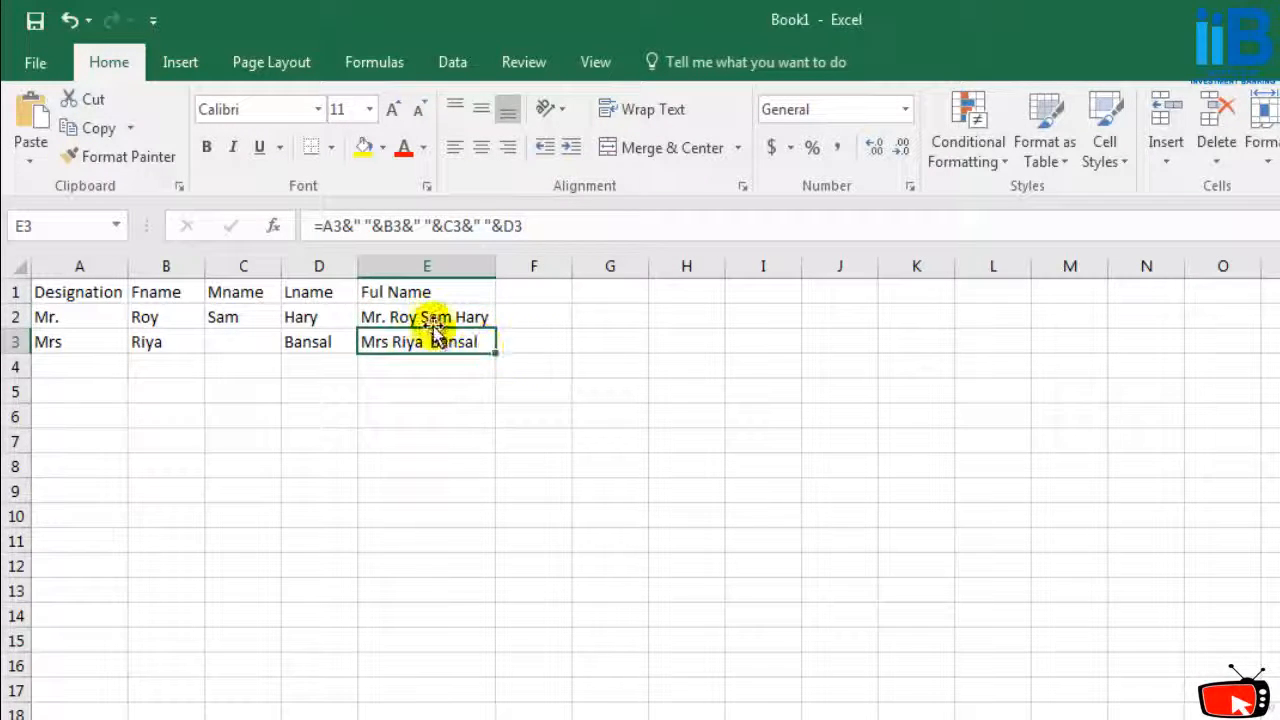
# Start a CONCATENATE formula in cell F2, entering the full function name and its opening parenthesis.
pyautogui.click(421, 317)
pyautogui.click(515, 316)
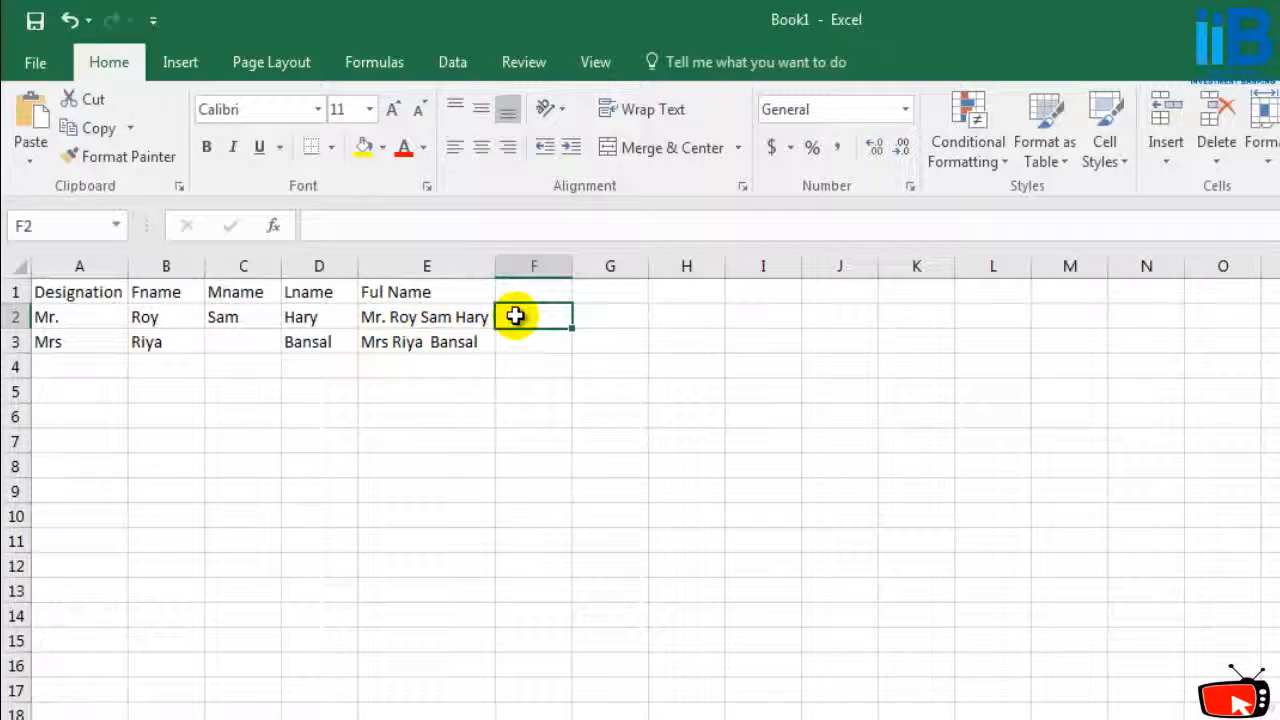
pyautogui.write('=conca')
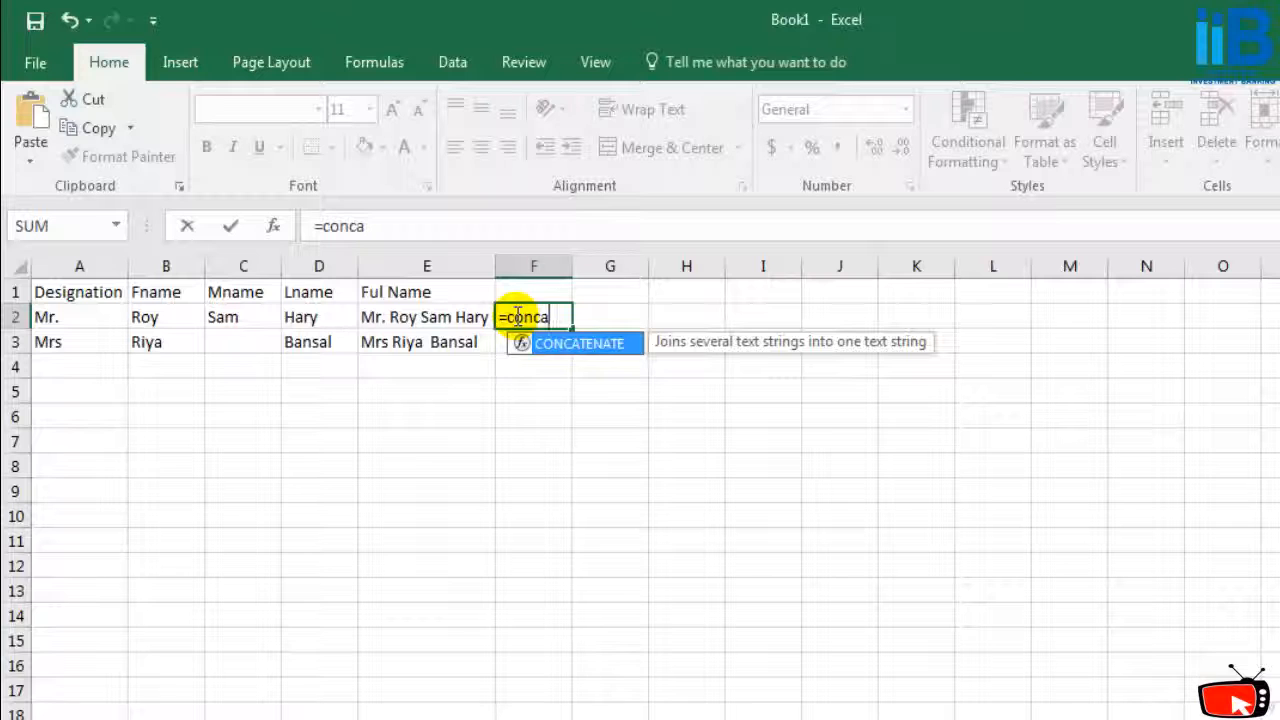
pyautogui.press('Tab')
pyautogui.click(514, 316)
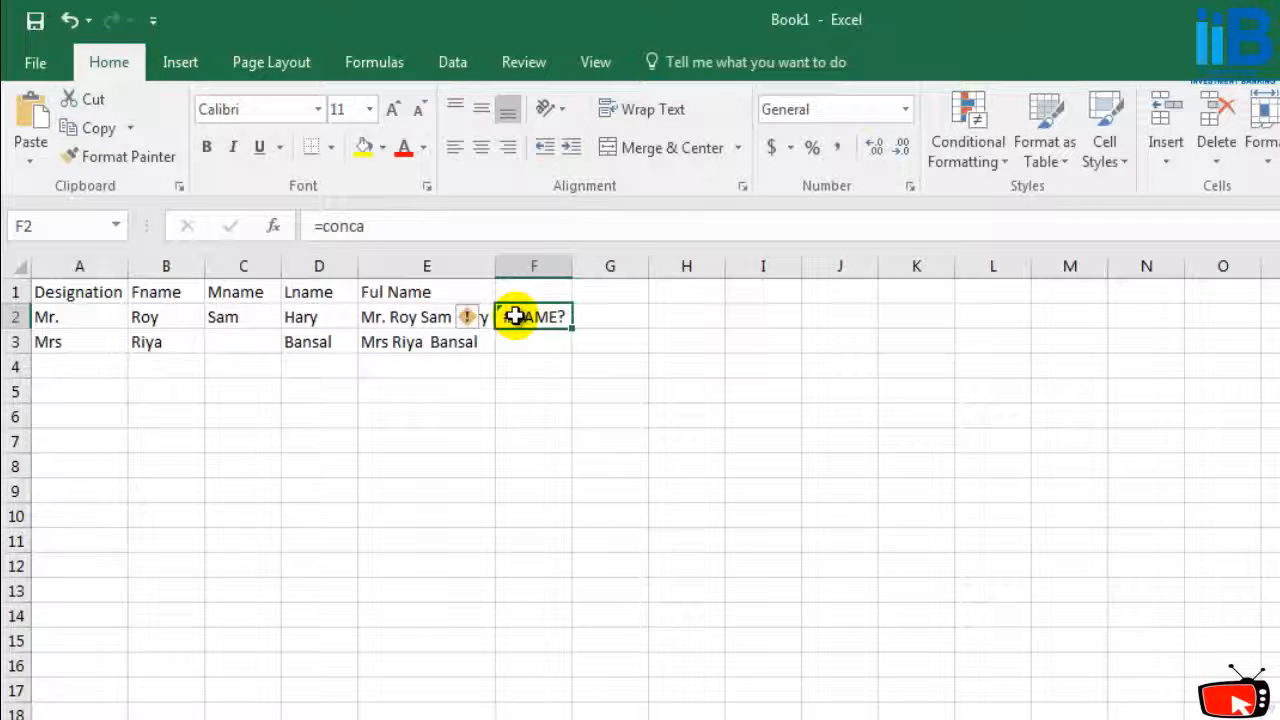
pyautogui.click(400, 224)
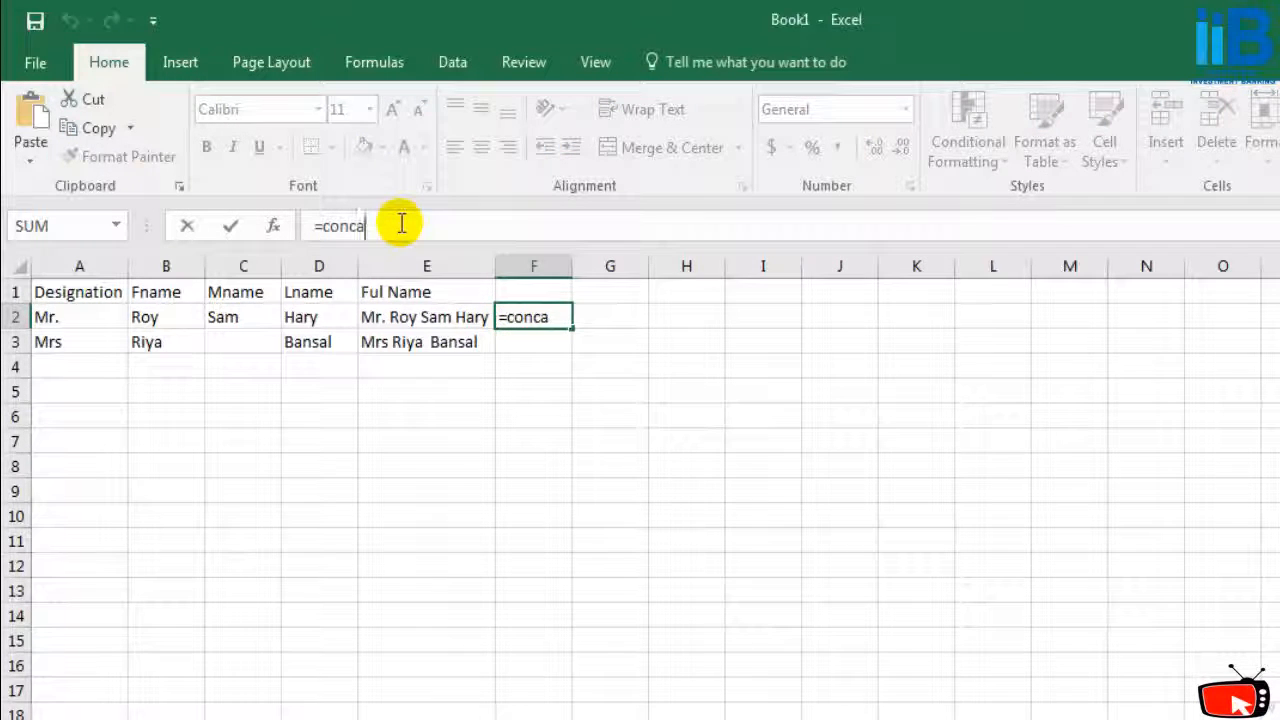
pyautogui.write('te')
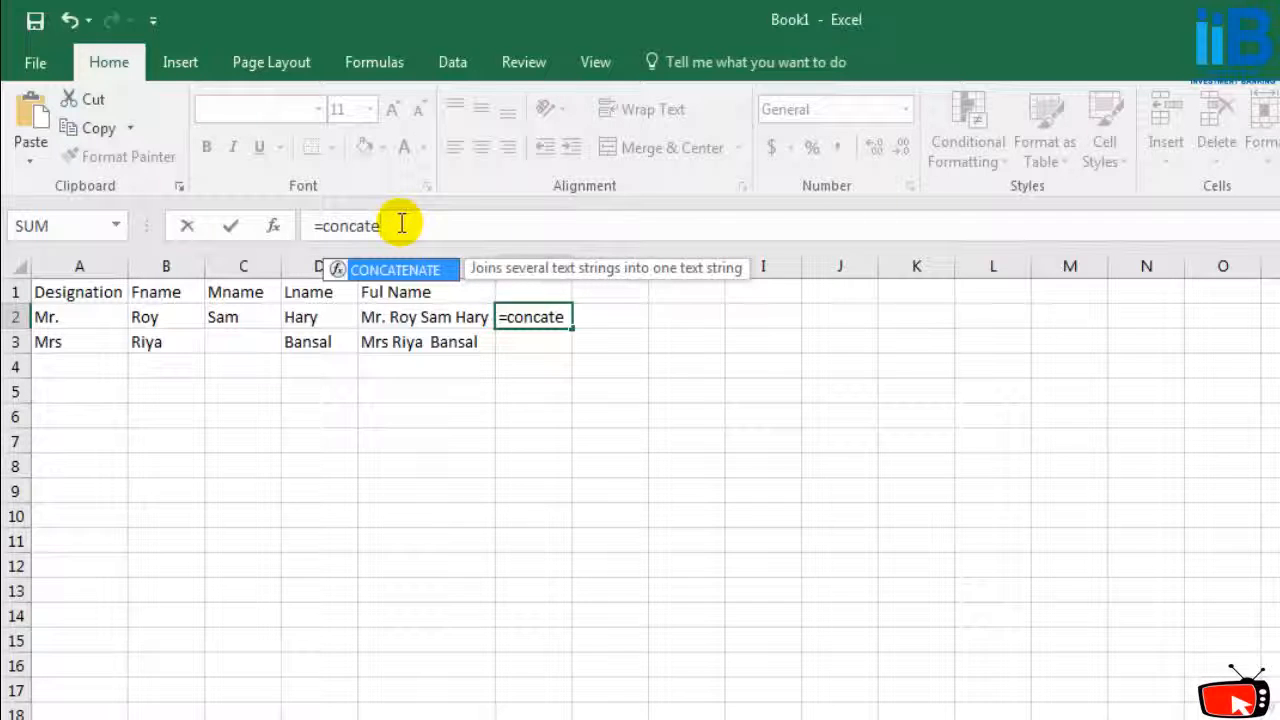
pyautogui.write('nate')
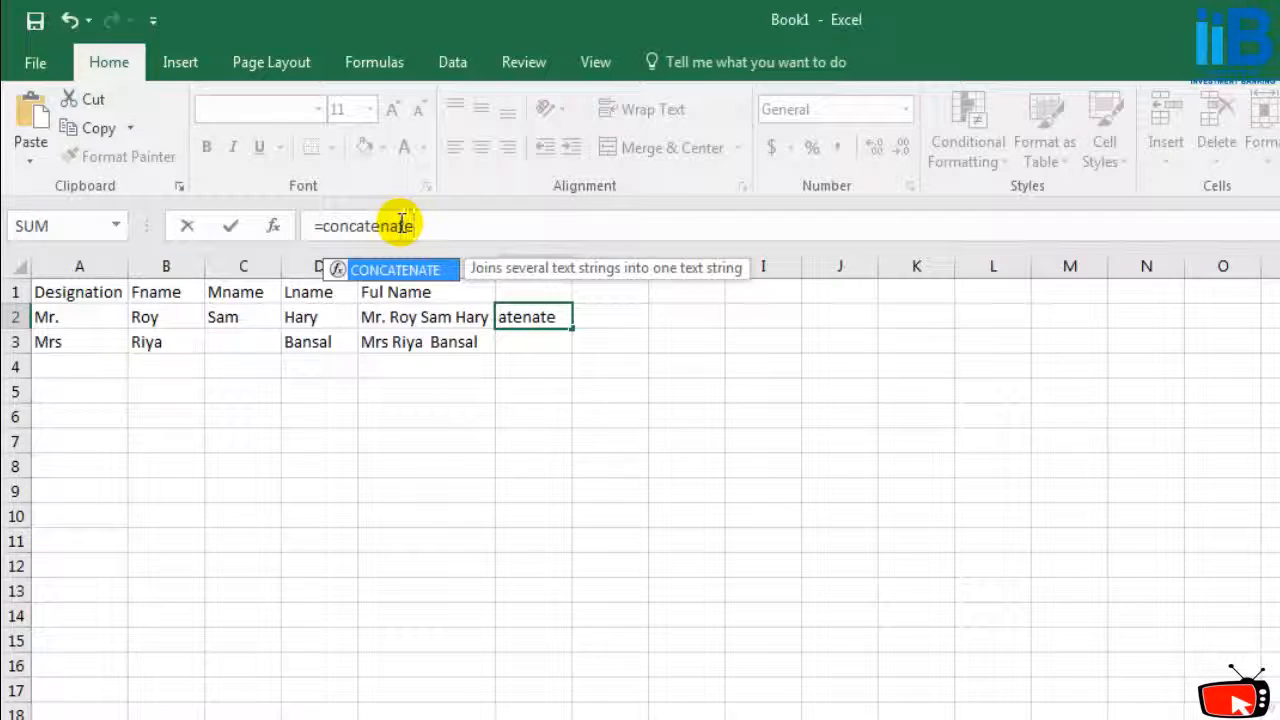
pyautogui.write('(')
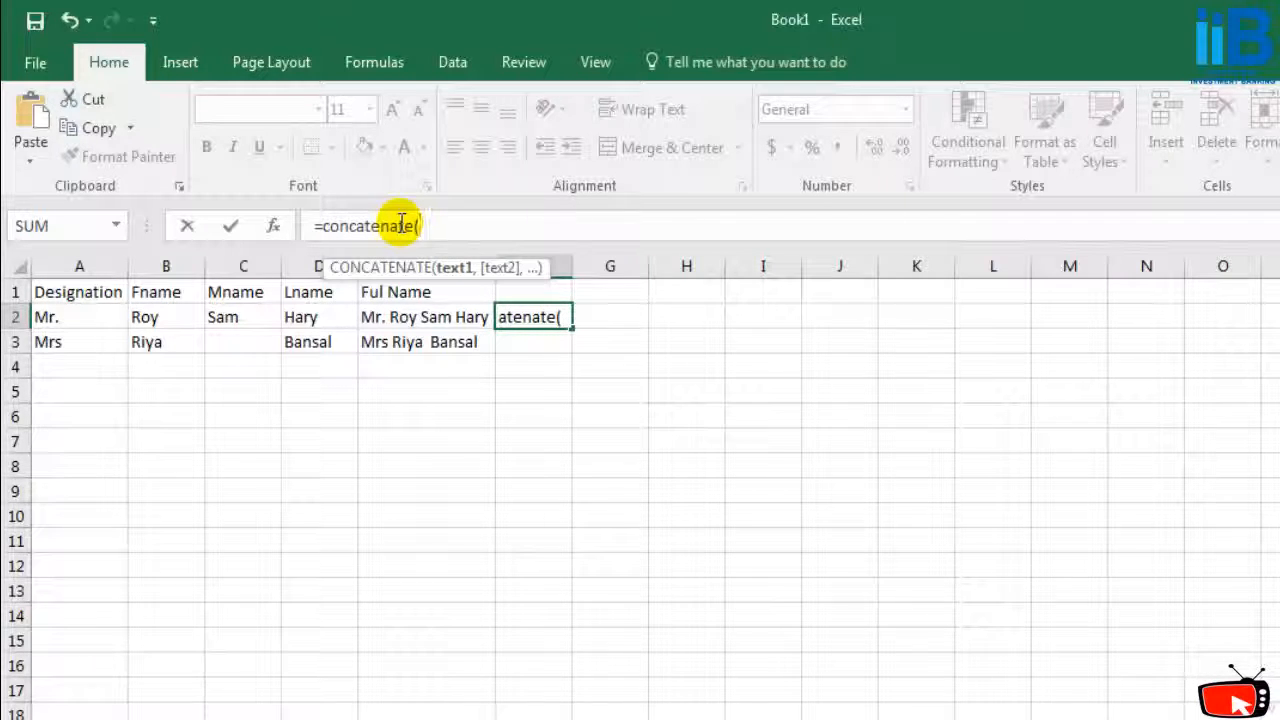
# Add A1, a space, B1 and another space as the first CONCATENATE arguments: A1," ",B1," ".
pyautogui.write('A1," "')
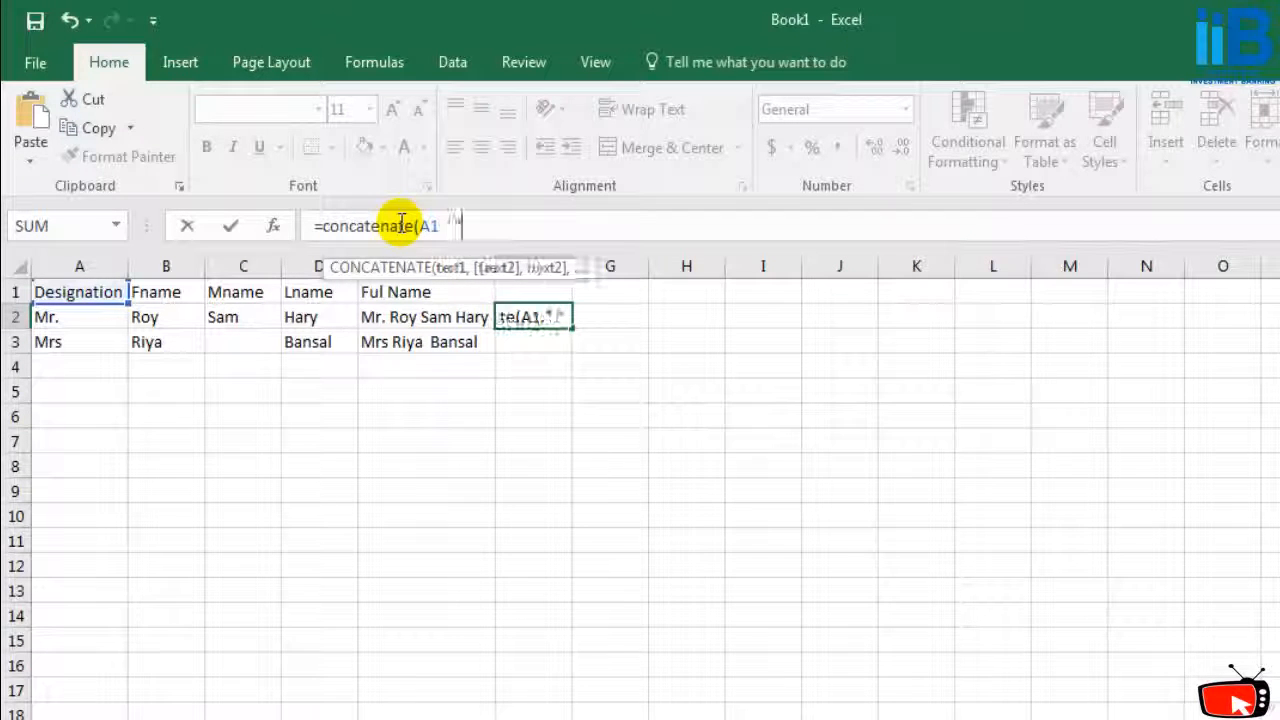
pyautogui.write(',VB')
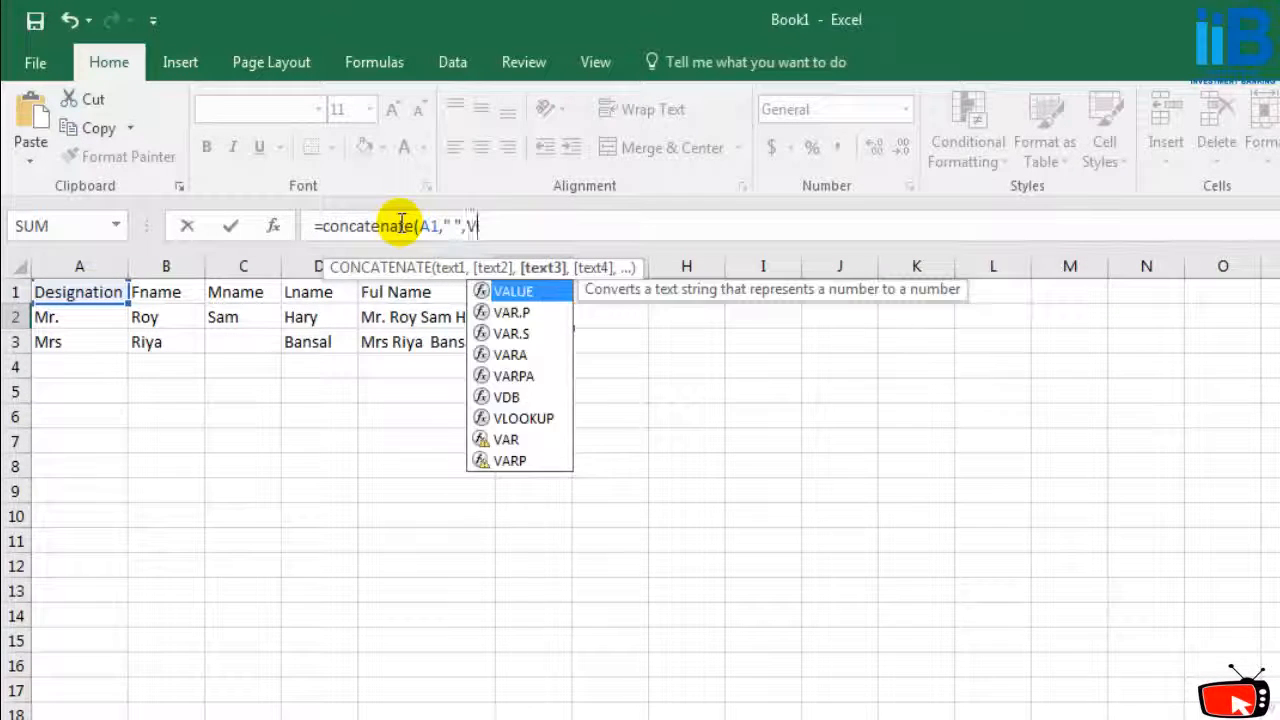
pyautogui.press('BackSpace')
pyautogui.press('BackSpace')
pyautogui.write('B1')
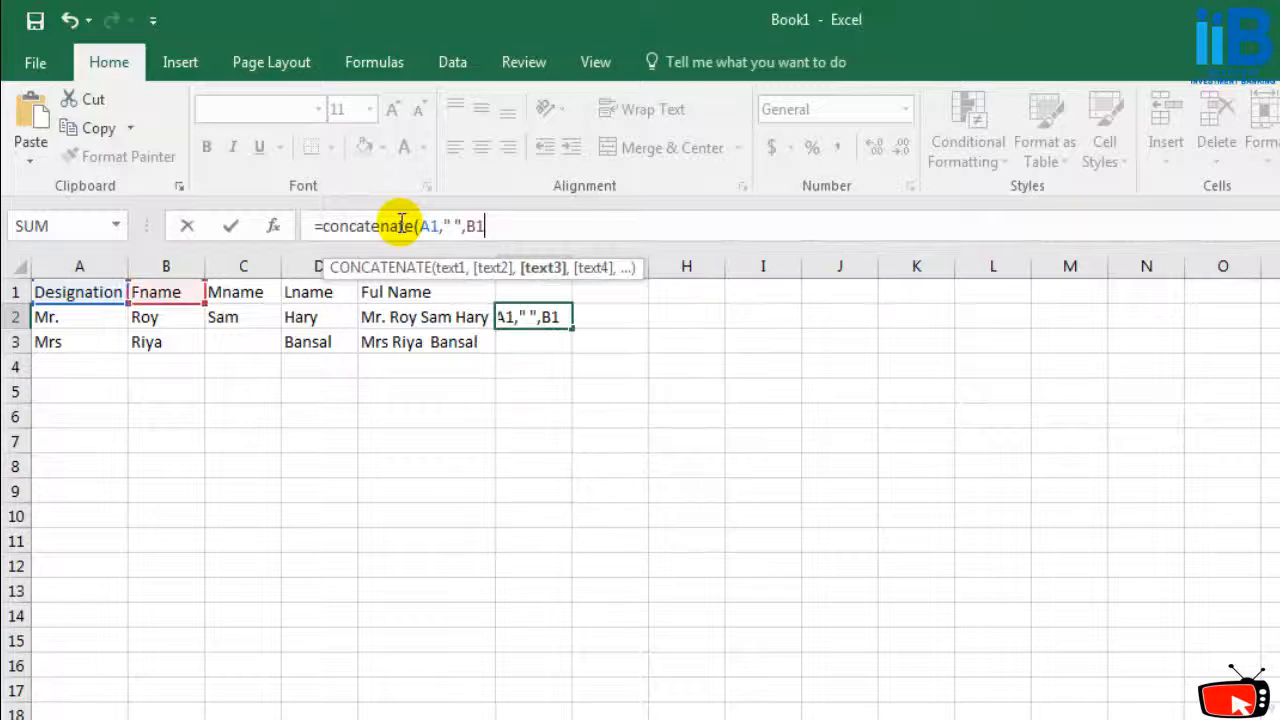
pyautogui.write(',')
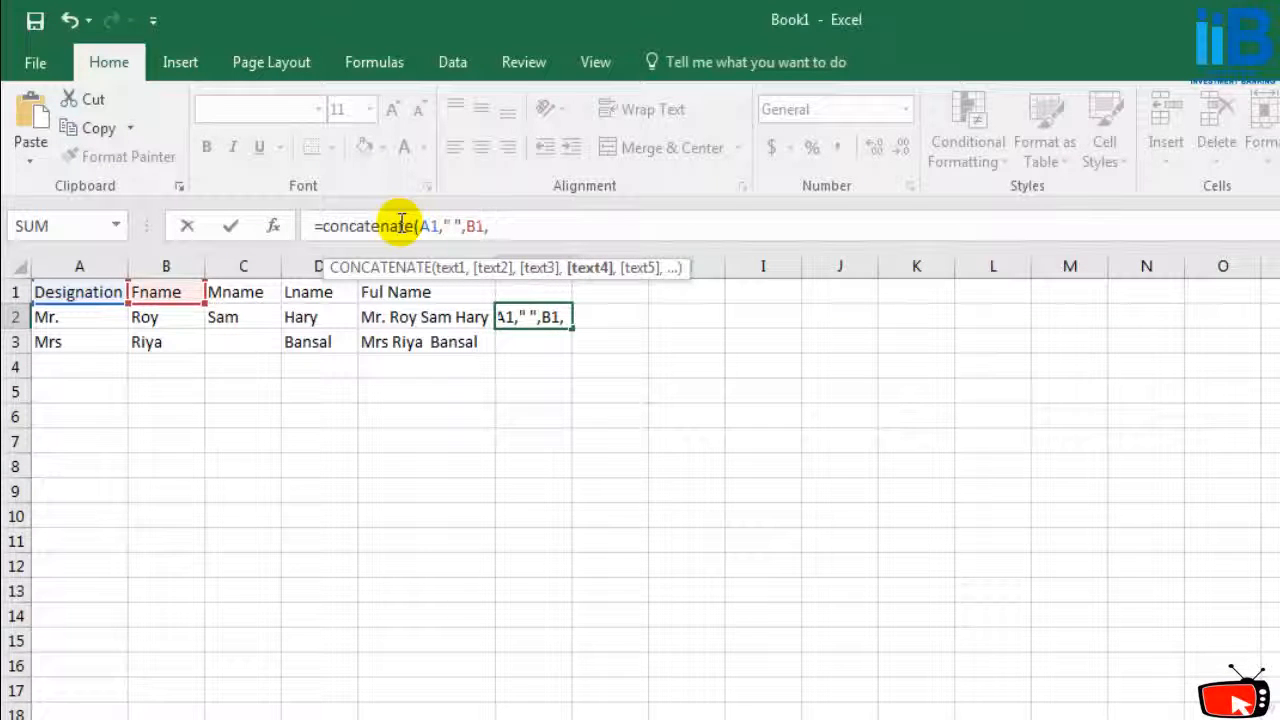
pyautogui.press('BackSpace')
pyautogui.write(',"')
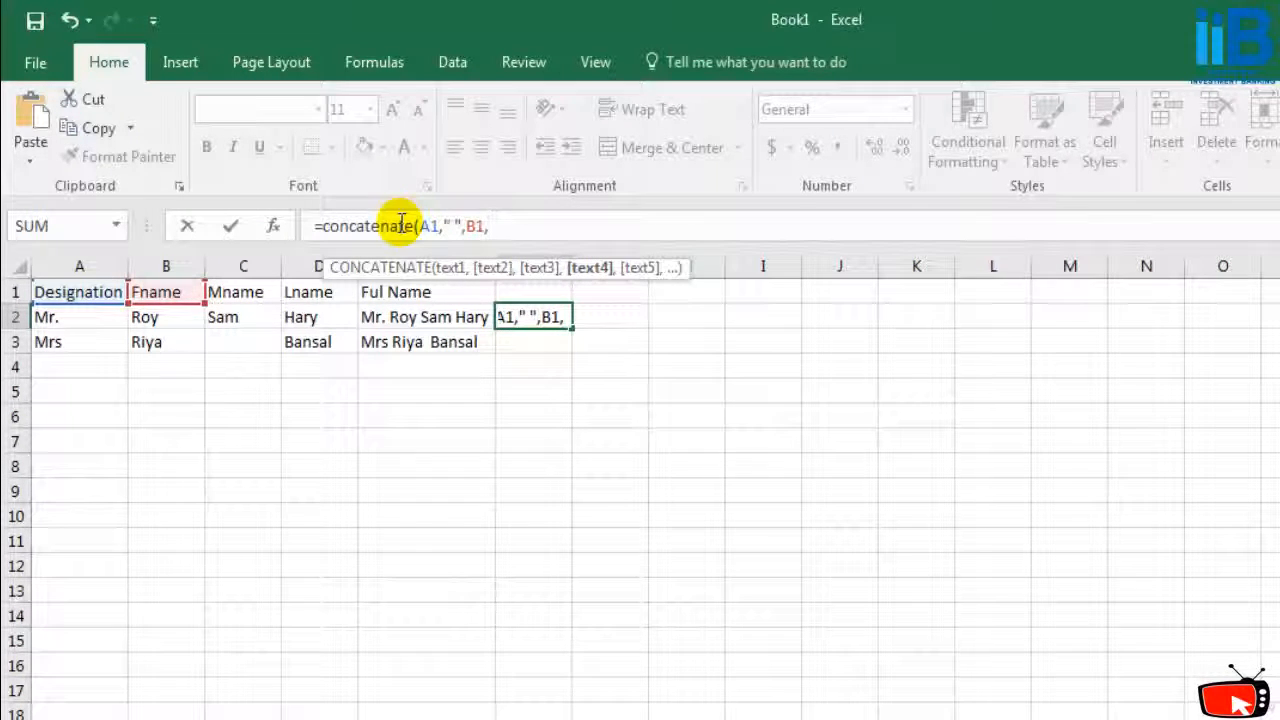
pyautogui.write(' "')
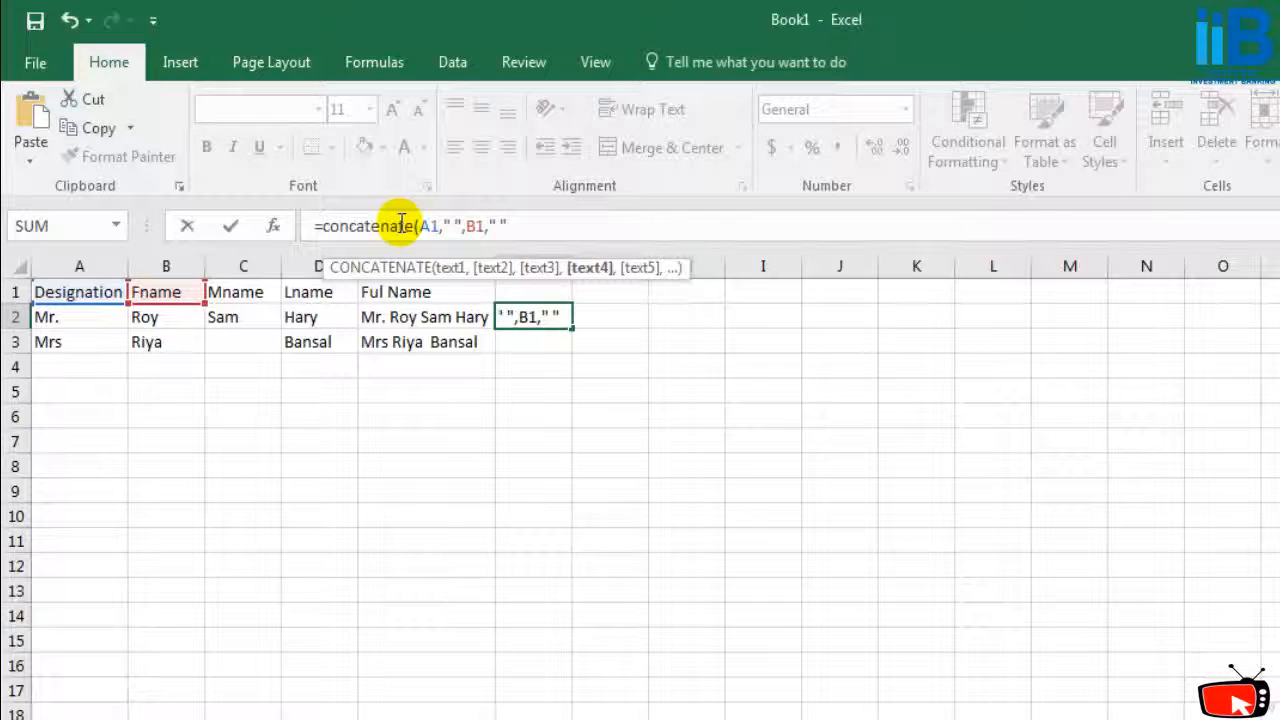
# Extend the CONCATENATE arguments with C1, a space and D1: ,C1," ",D1.
pyautogui.write(',C1')
pyautogui.write(',"')
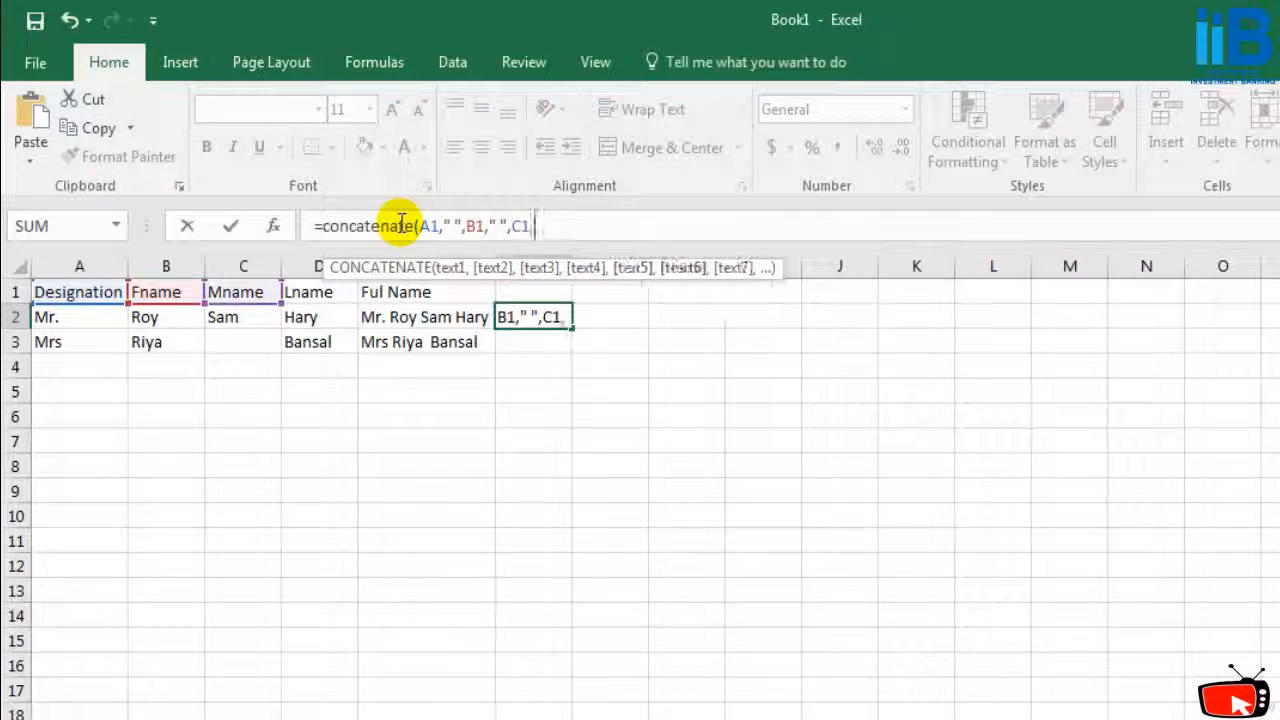
pyautogui.write(' "')
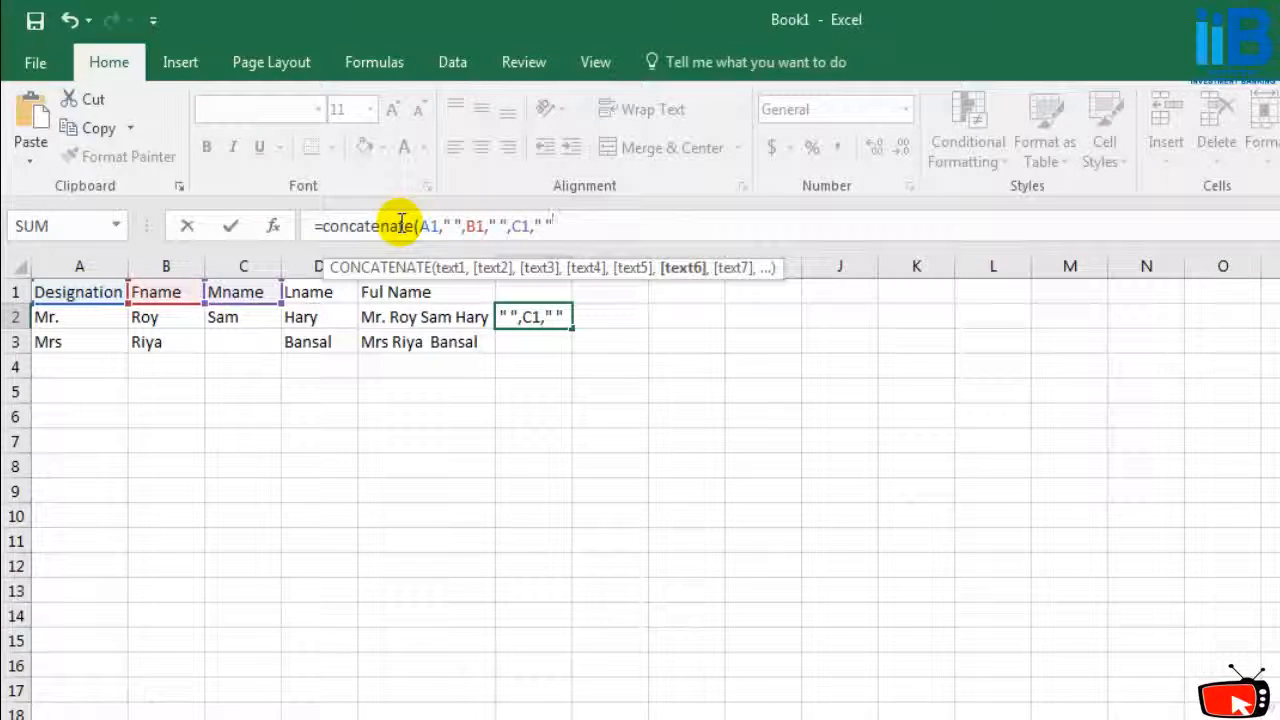
pyautogui.write(',D')
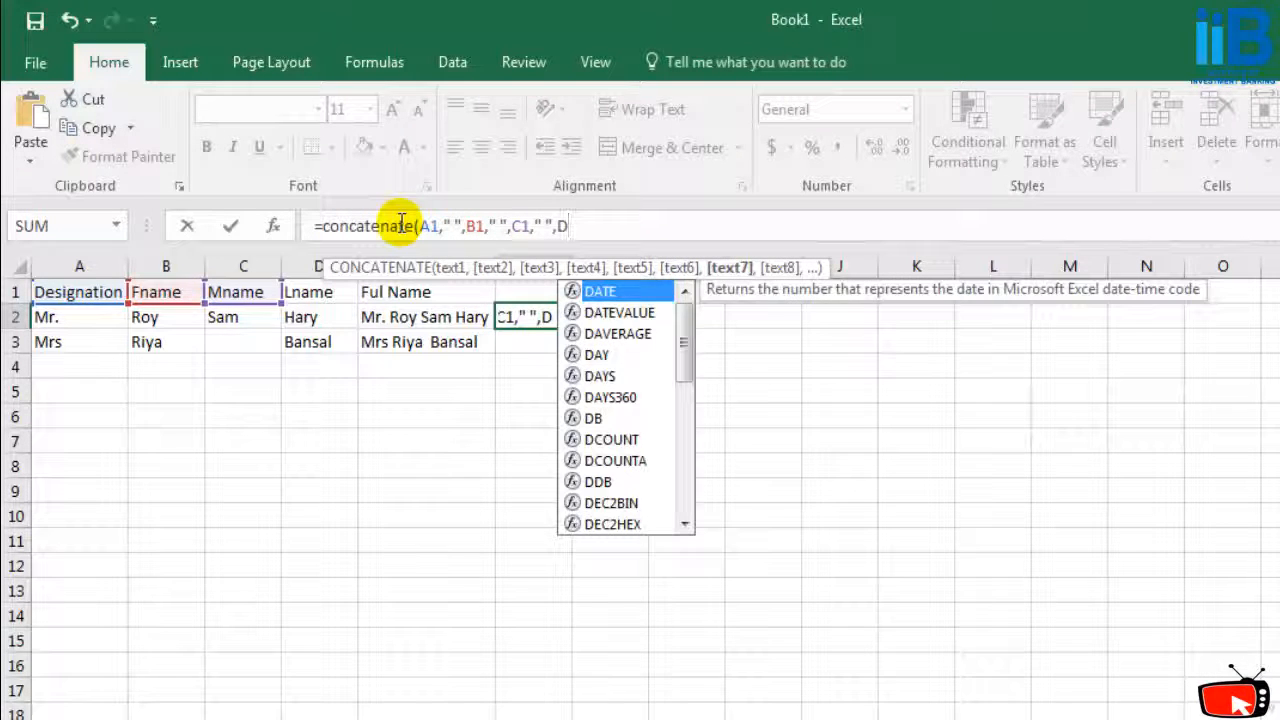
pyautogui.write('1')
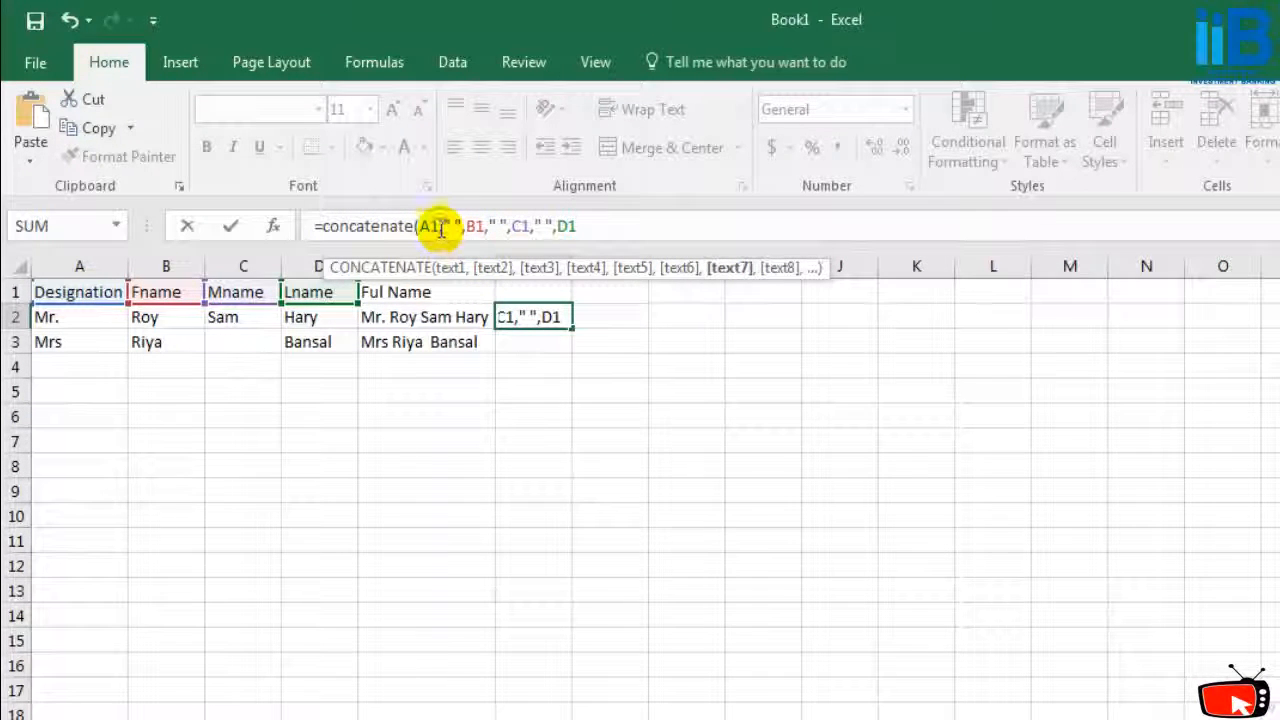
# Change the formula's first two cell references to A2 and B2.
pyautogui.click(441, 227)
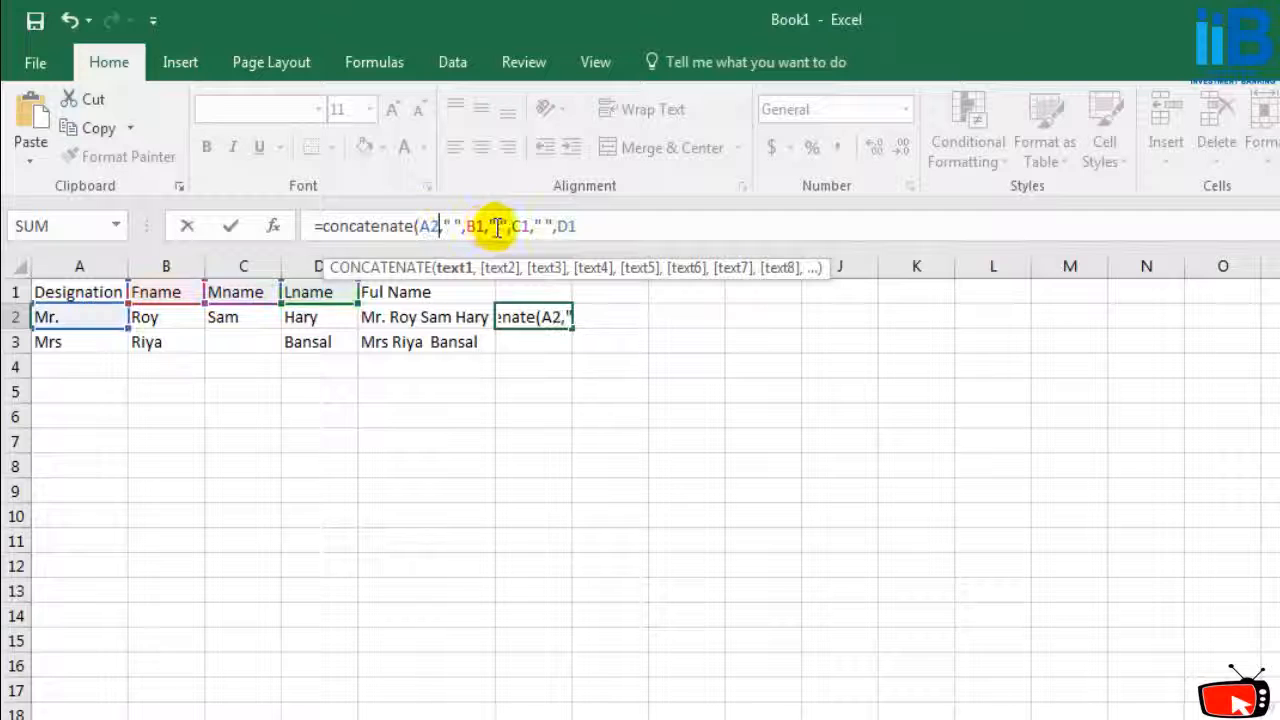
pyautogui.write('=')
pyautogui.press('BackSpace')
pyautogui.press('BackSpace')
pyautogui.write('2')
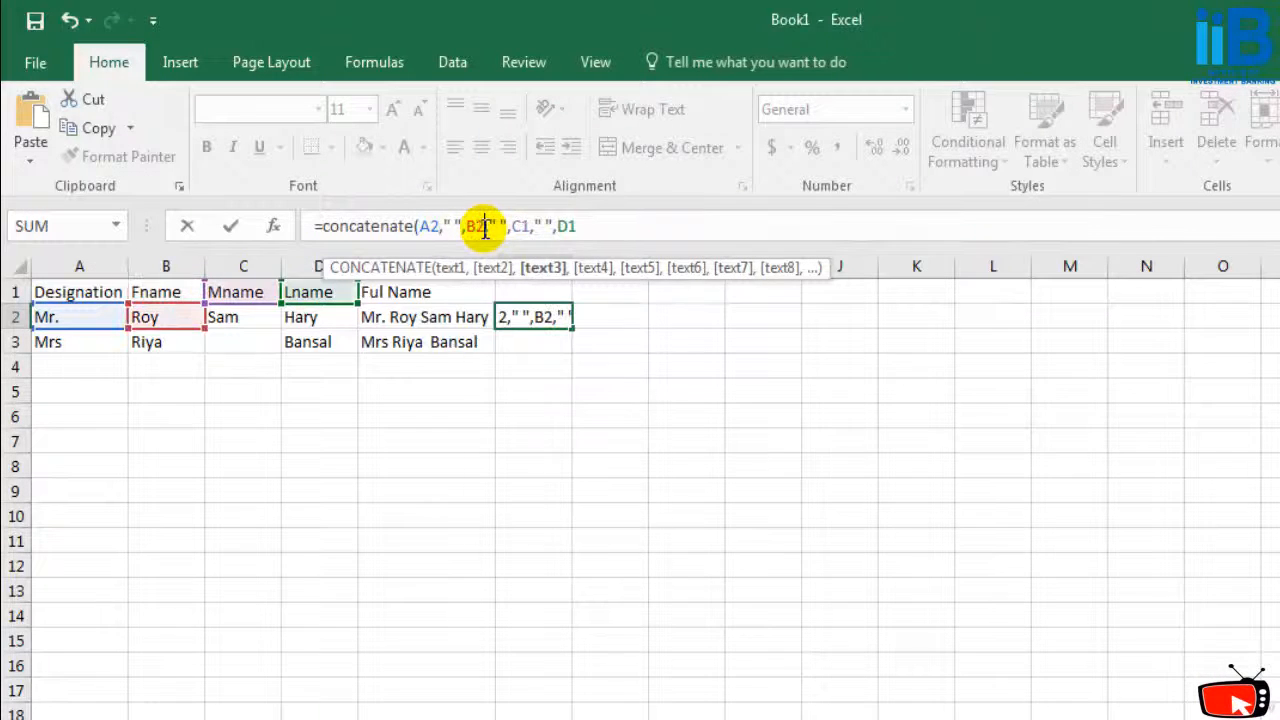
# Change all four references in the F2 formula to row 3 (A3, B3, C3, D3) and enter the formula.
pyautogui.click(443, 226)
pyautogui.press('BackSpace')
pyautogui.write('3')
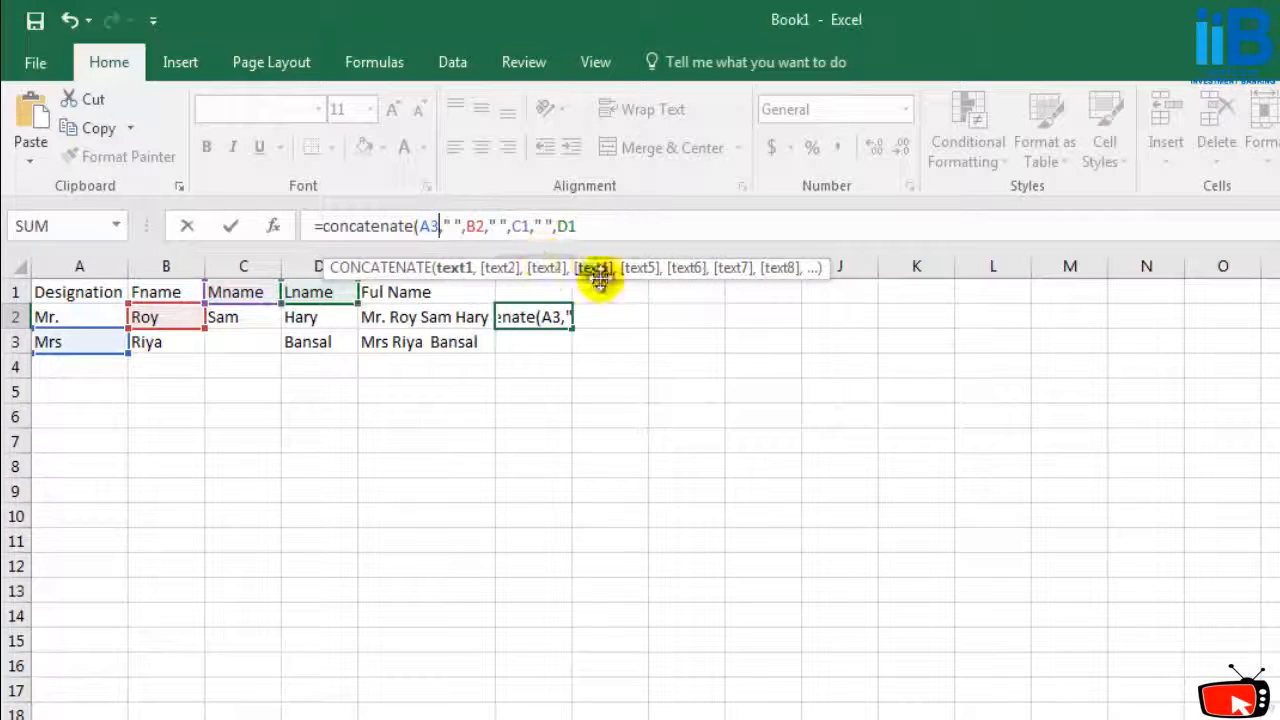
pyautogui.click(484, 226)
pyautogui.press('BackSpace')
pyautogui.write('3')
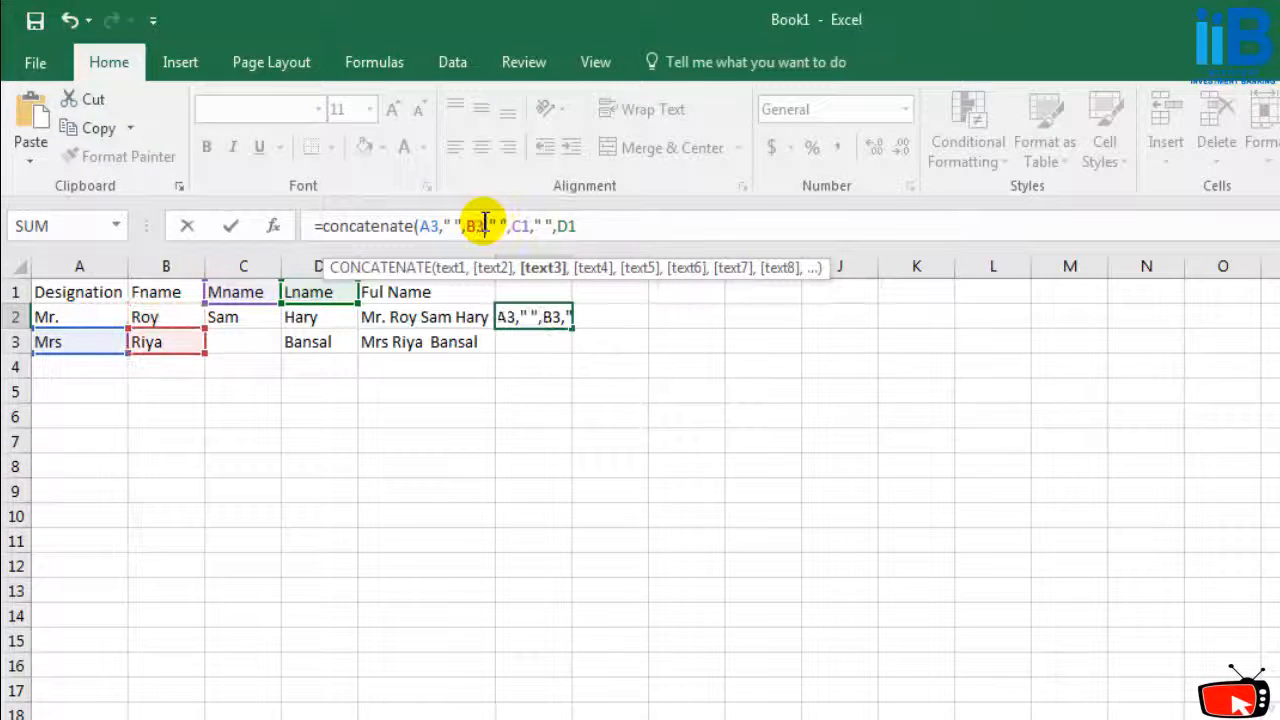
pyautogui.click(530, 226)
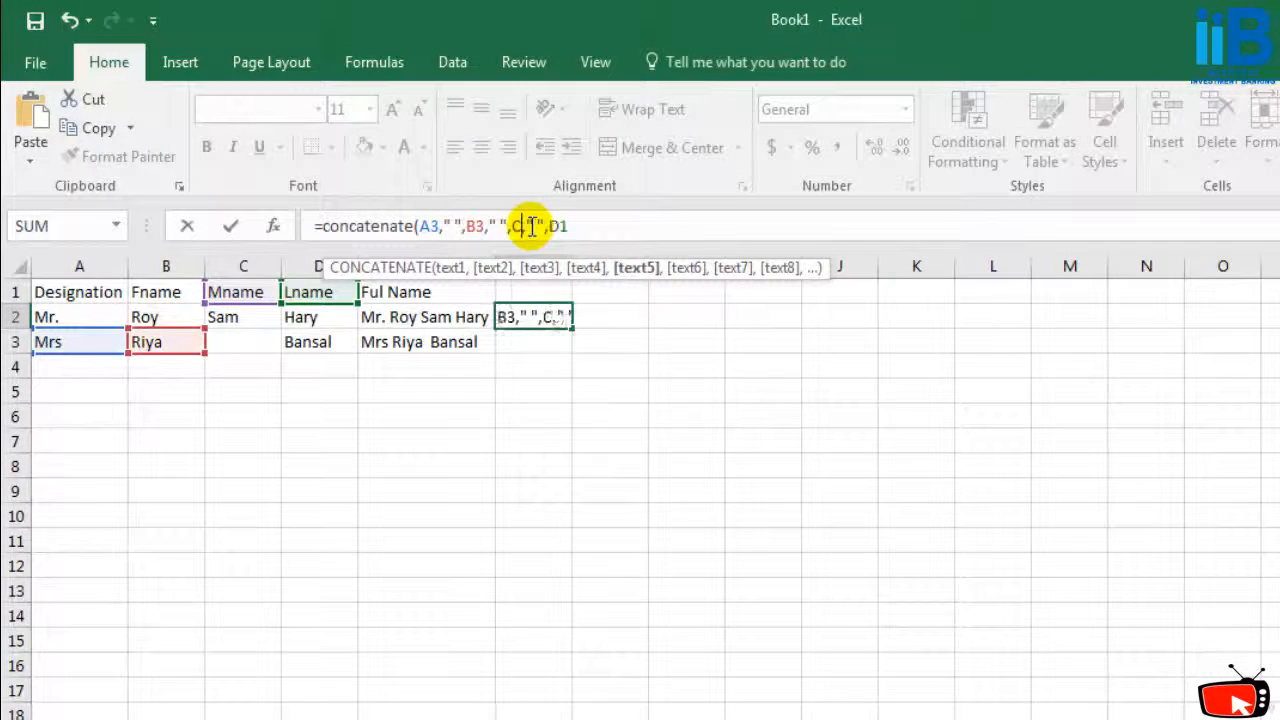
pyautogui.press('BackSpace')
pyautogui.write('3')
pyautogui.click(580, 226)
pyautogui.press('BackSpace')
pyautogui.write('3')
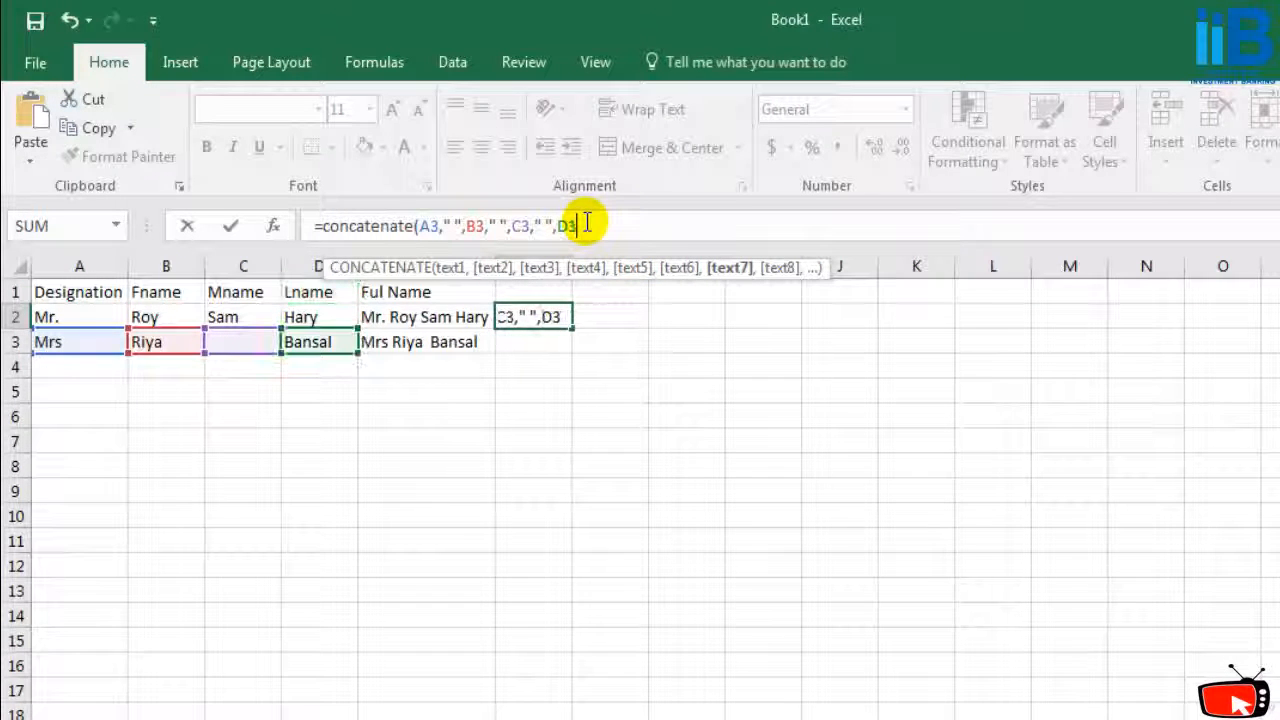
pyautogui.press('Return')
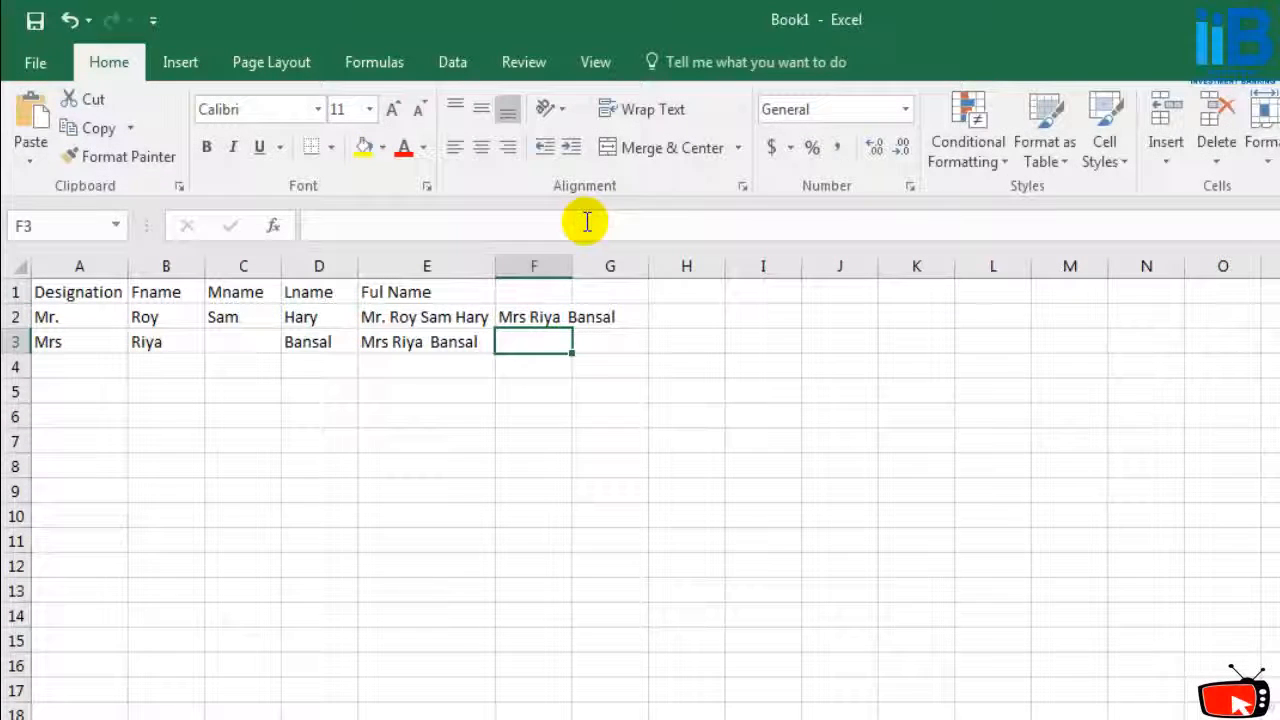
# Autofit the width of column F and move the CONCATENATE formula from F2 to F3.
pyautogui.doubleClick(572, 262)
pyautogui.click(584, 320)
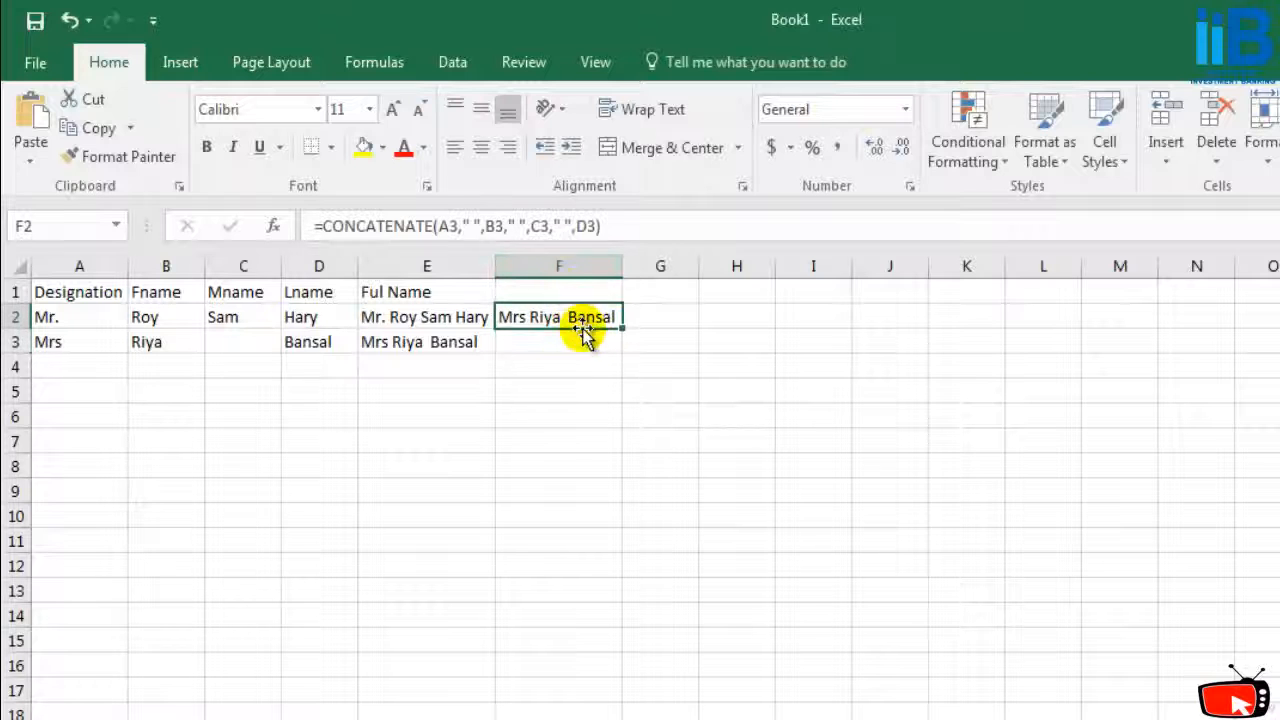
pyautogui.hotkey('ctrl', 'c')
pyautogui.click(580, 342)
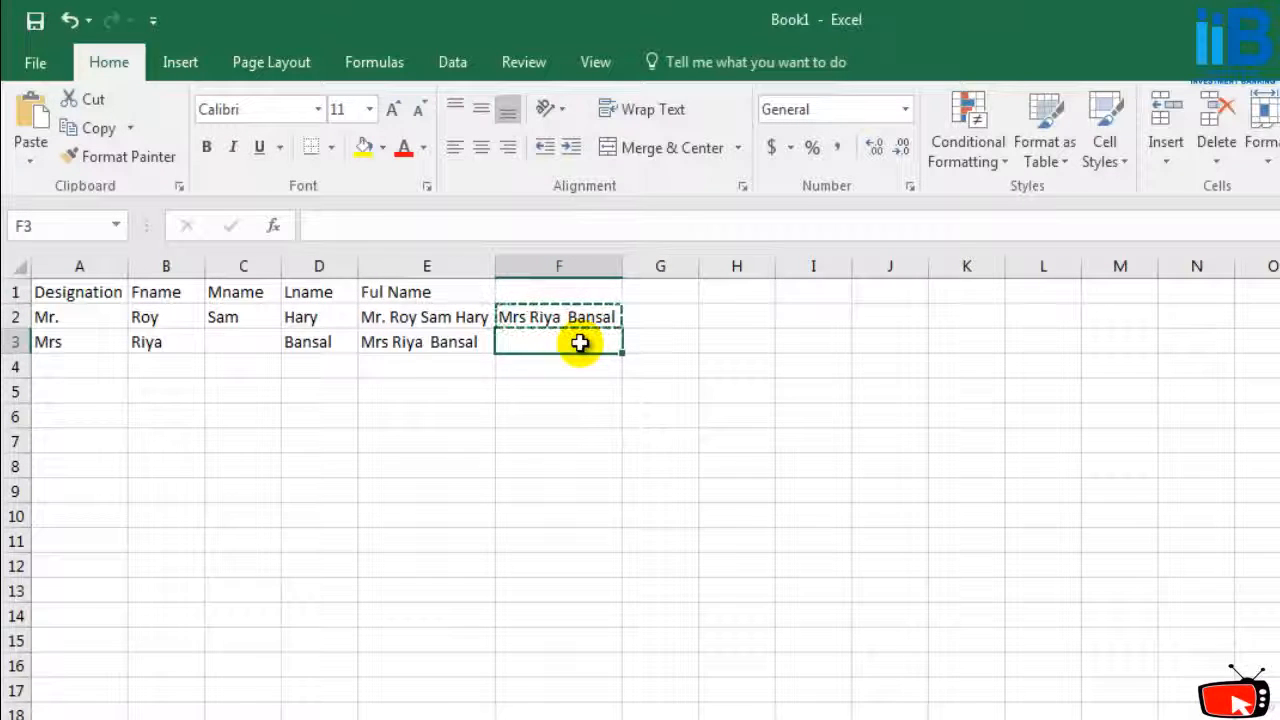
pyautogui.hotkey('ctrl', 'v')
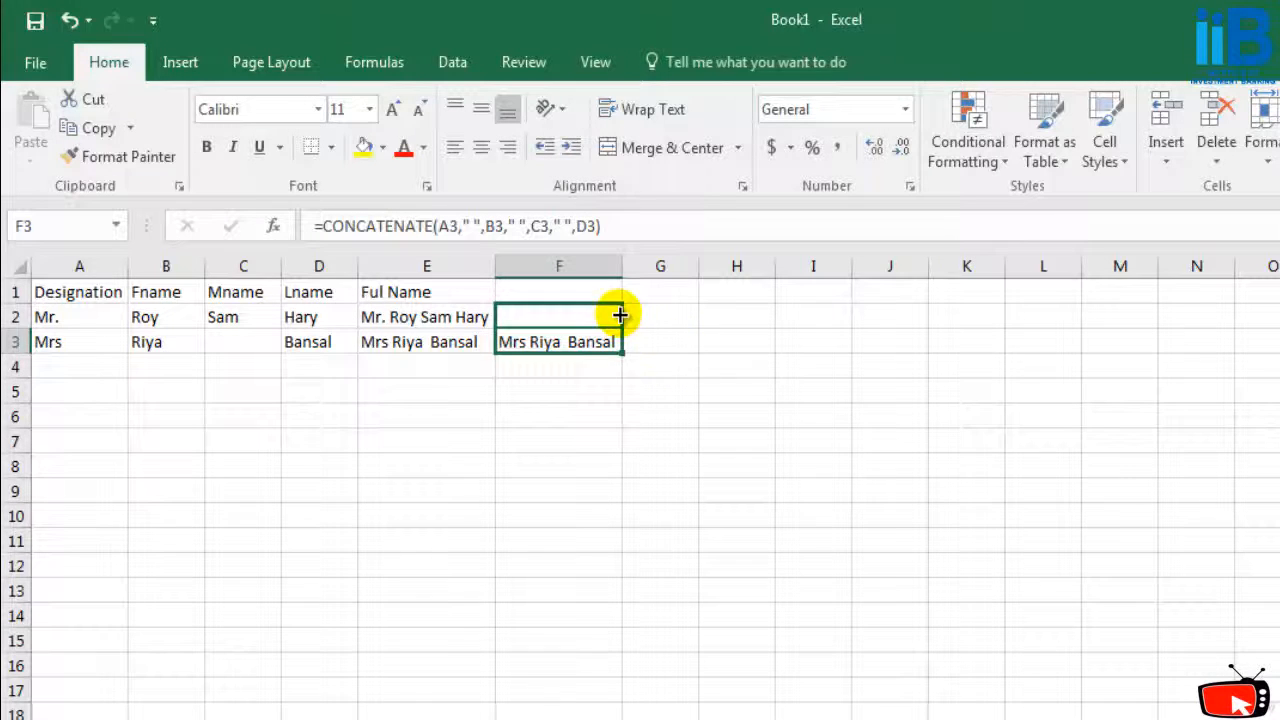
# Fill the CONCATENATE formula up from F3 to F2 and autofit column F again.
pyautogui.moveTo(620, 316); pyautogui.dragTo(621, 317)
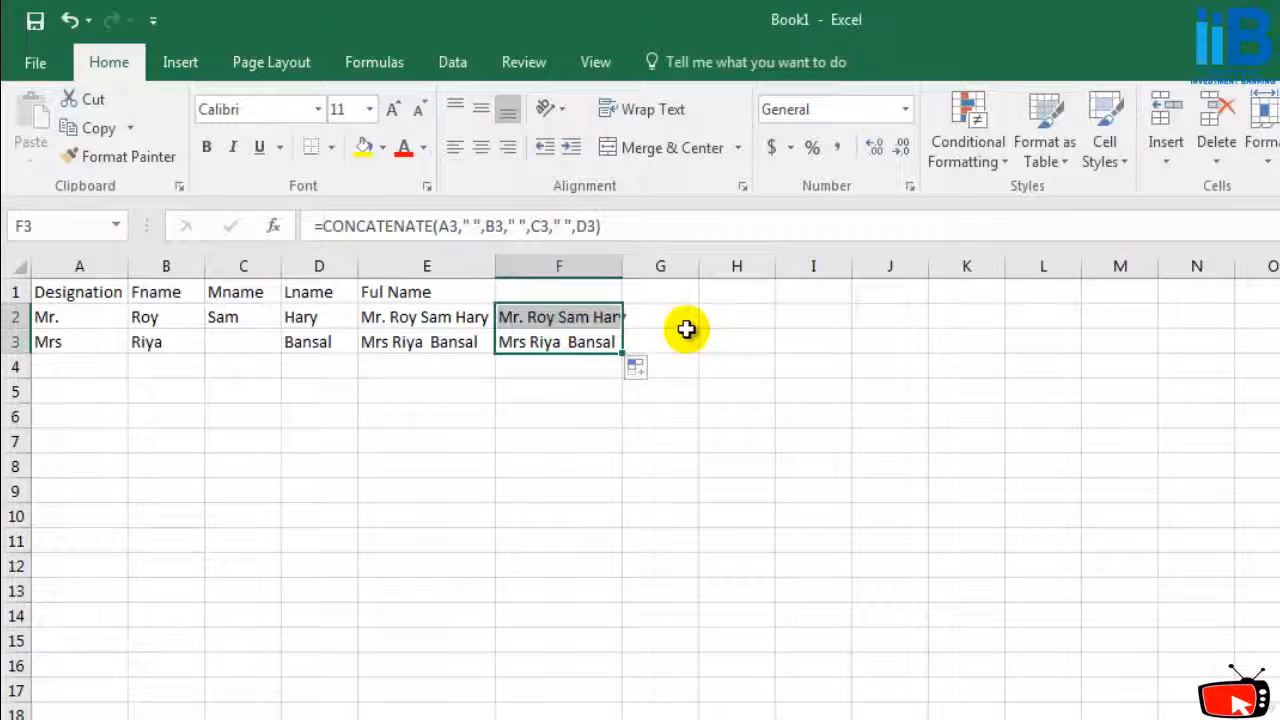
pyautogui.doubleClick(622, 260)
pyautogui.click(560, 316)
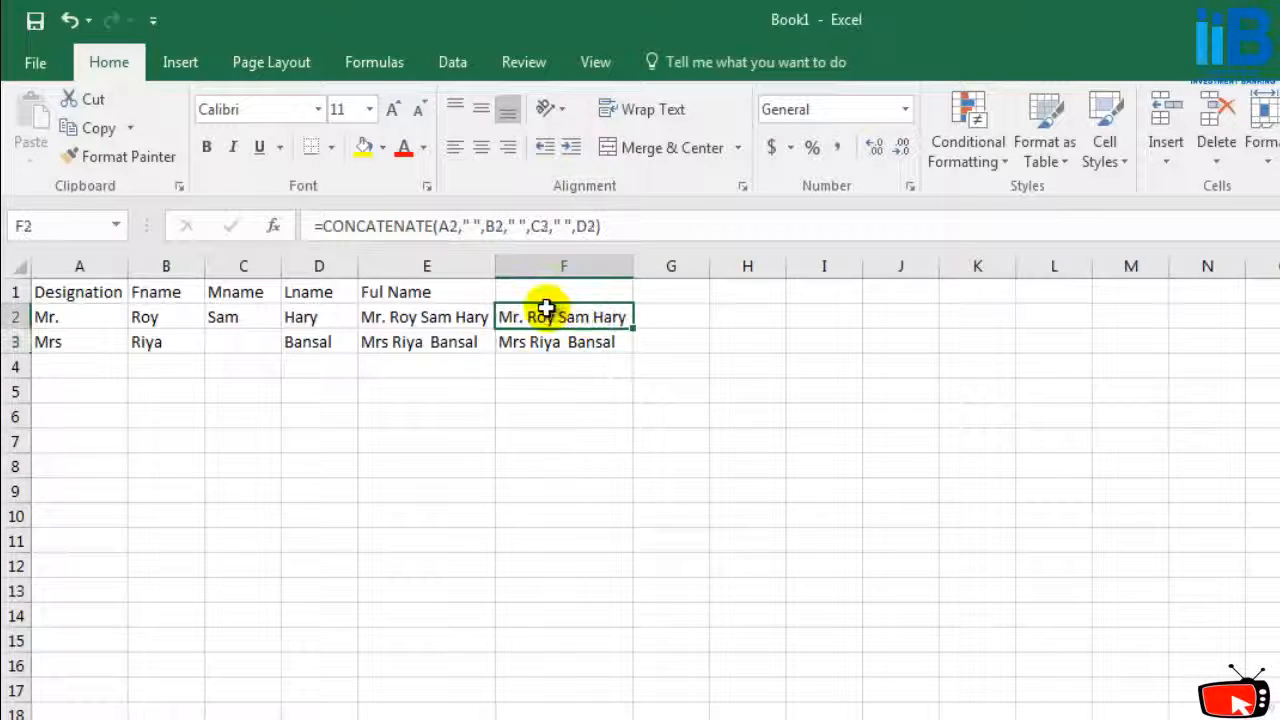
# Compare the name parts in row 2 and the joined name in E2 with the CONCATENATE results in F2 and F3.
pyautogui.click(398, 317)
pyautogui.moveTo(49, 317); pyautogui.dragTo(314, 300)
pyautogui.click(209, 316)
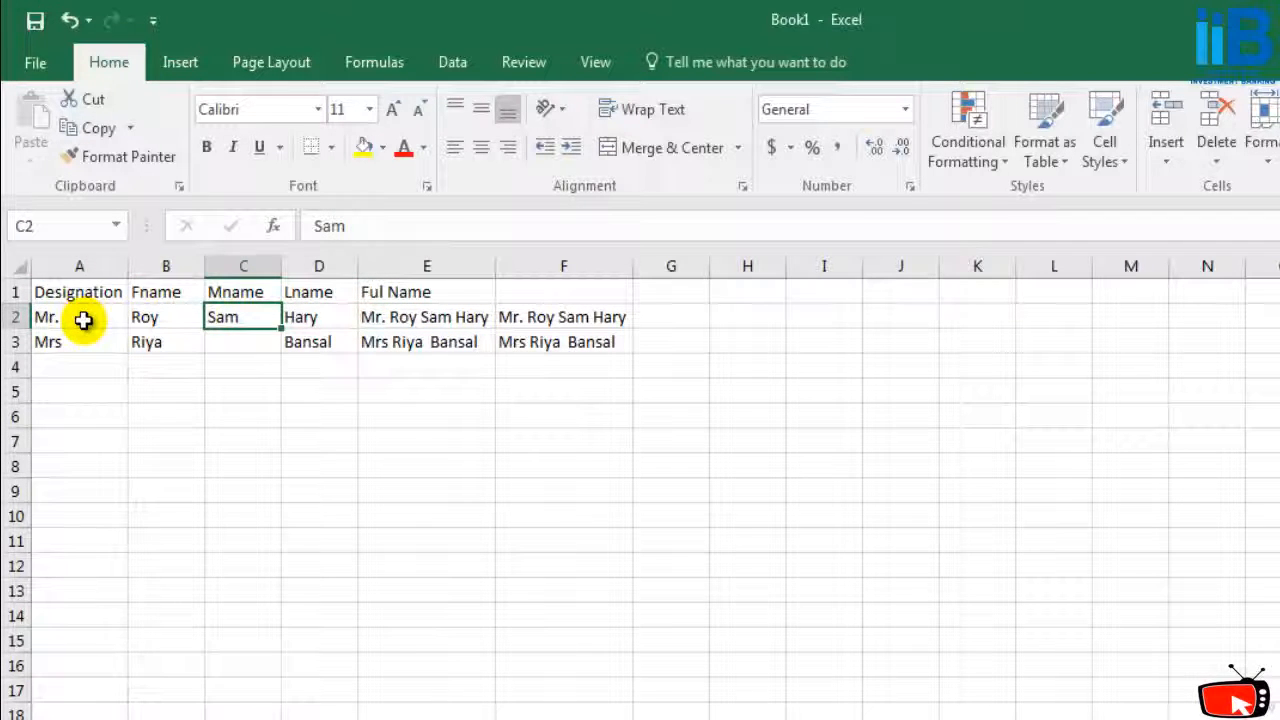
pyautogui.click(83, 319)
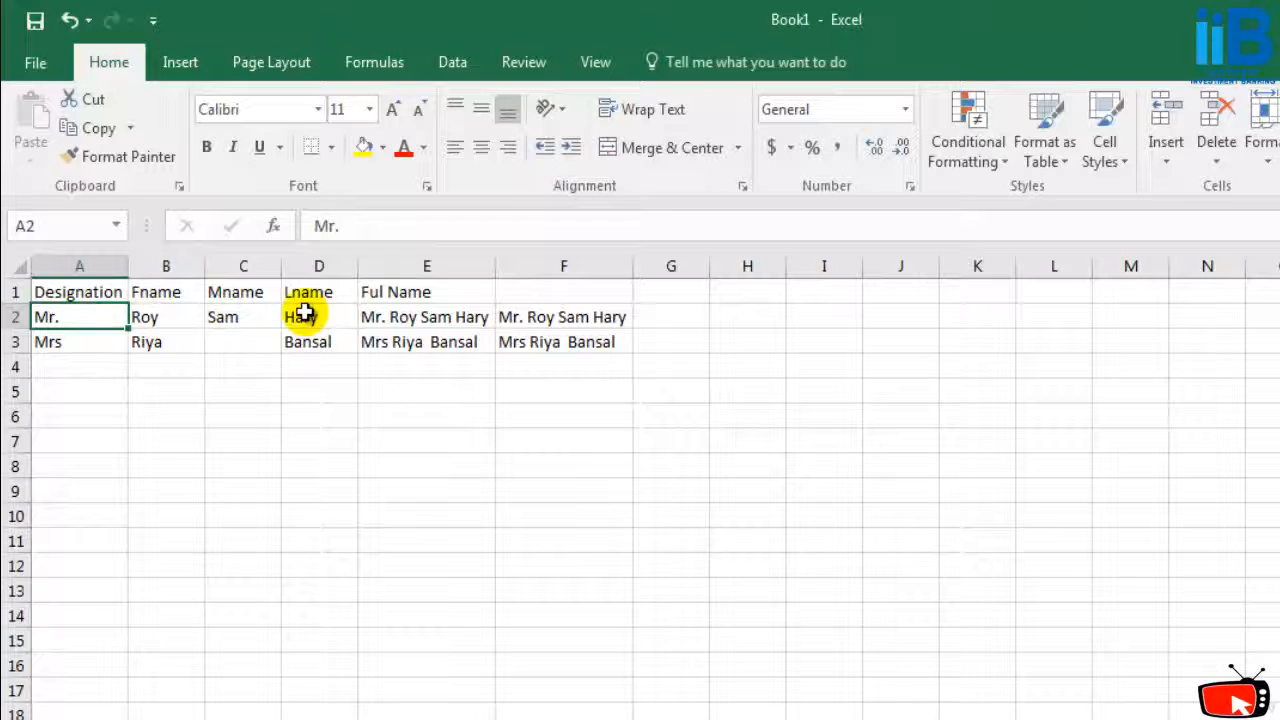
pyautogui.click(543, 316)
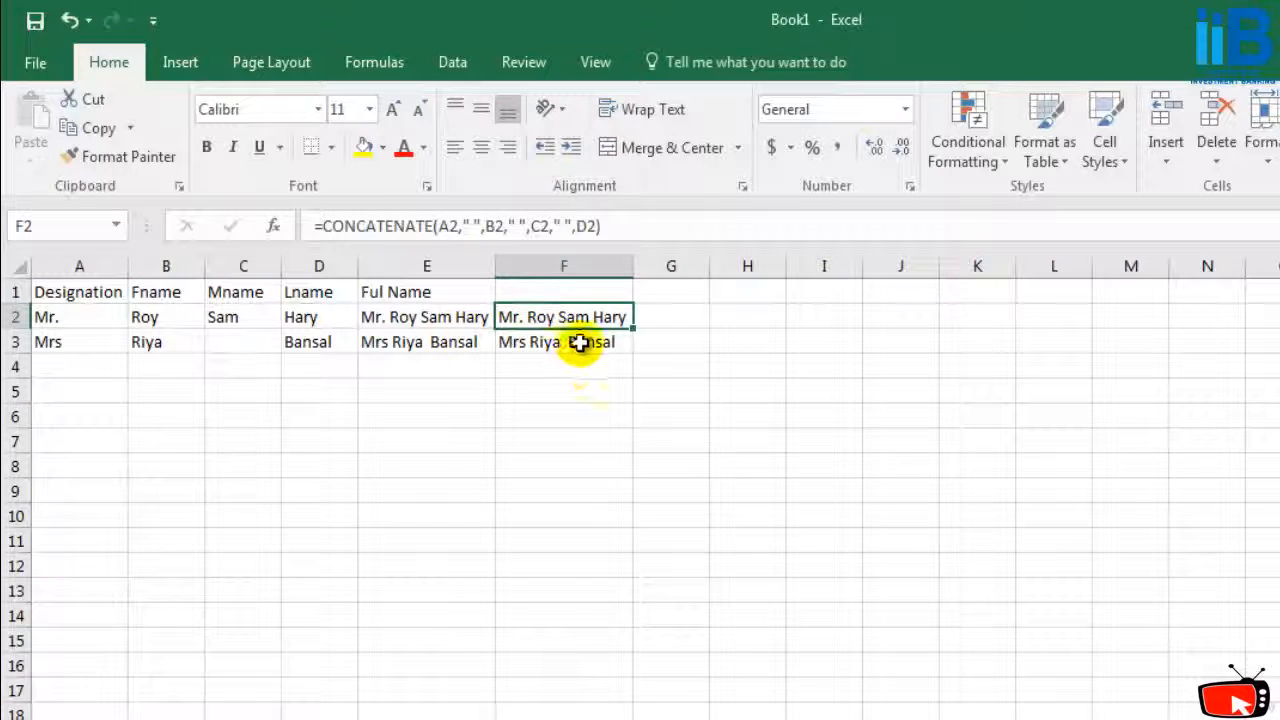
pyautogui.click(580, 343)
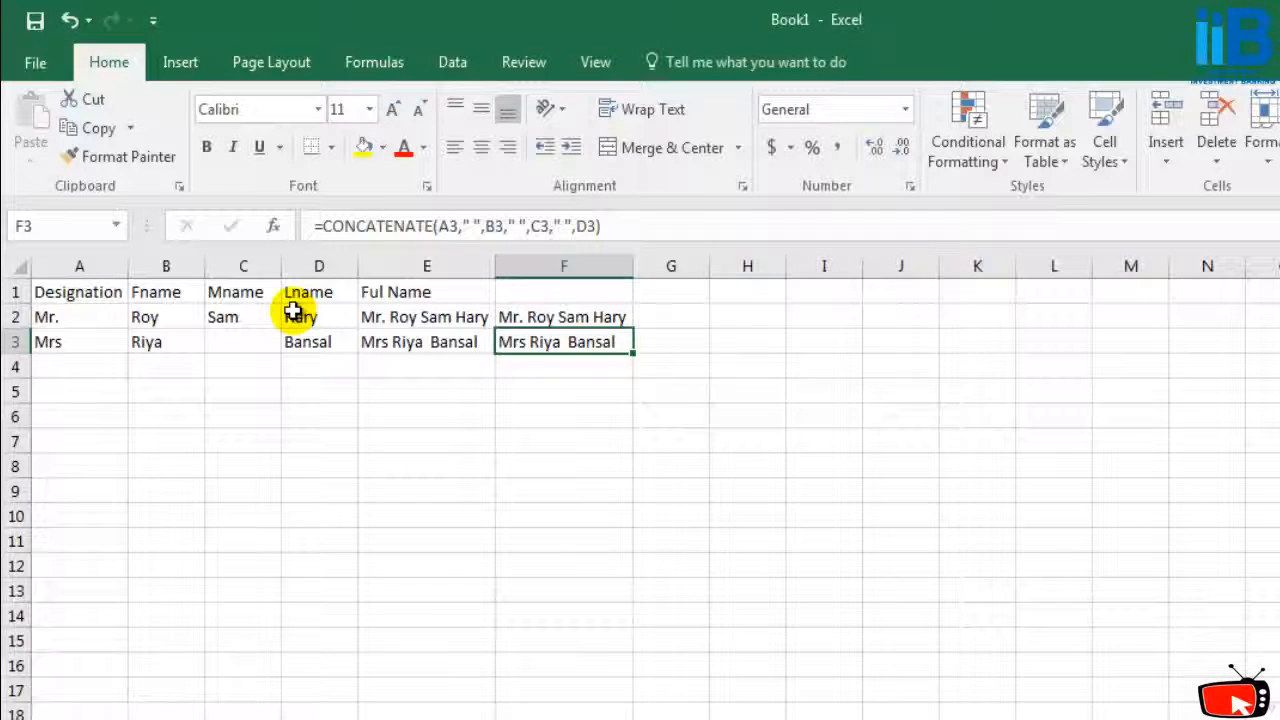
pyautogui.click(664, 310)
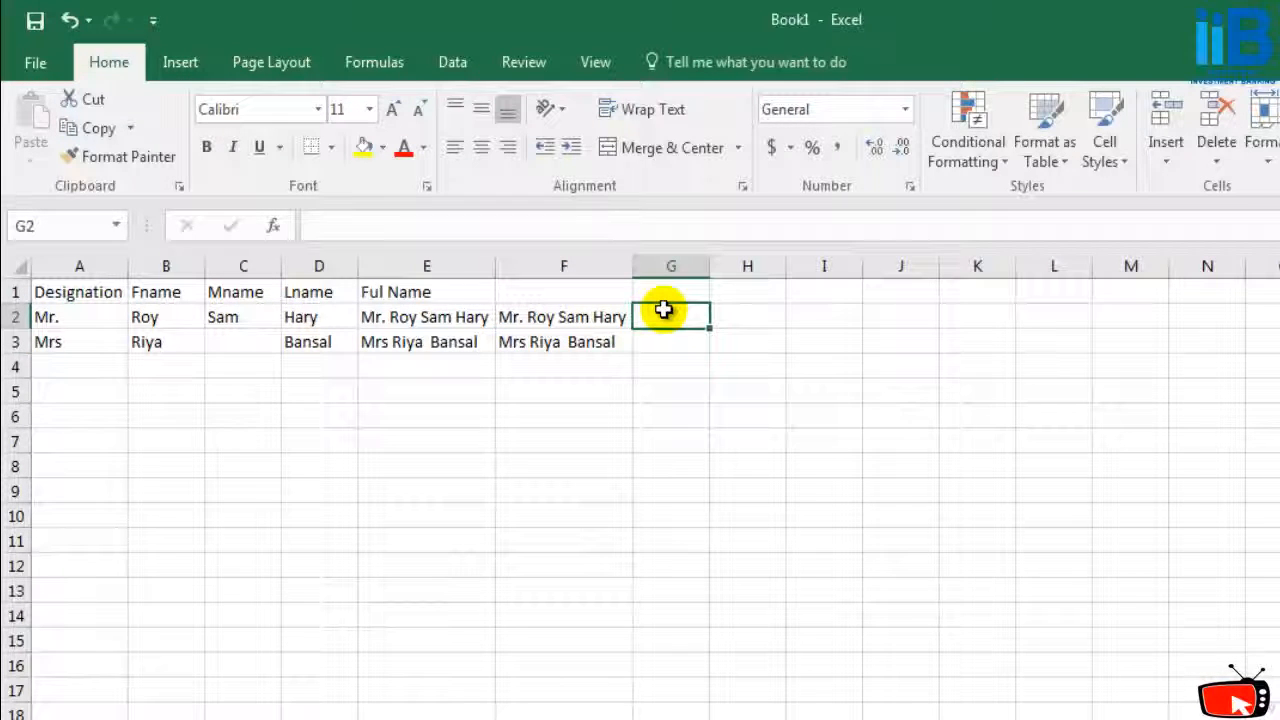
pyautogui.click(100, 364)
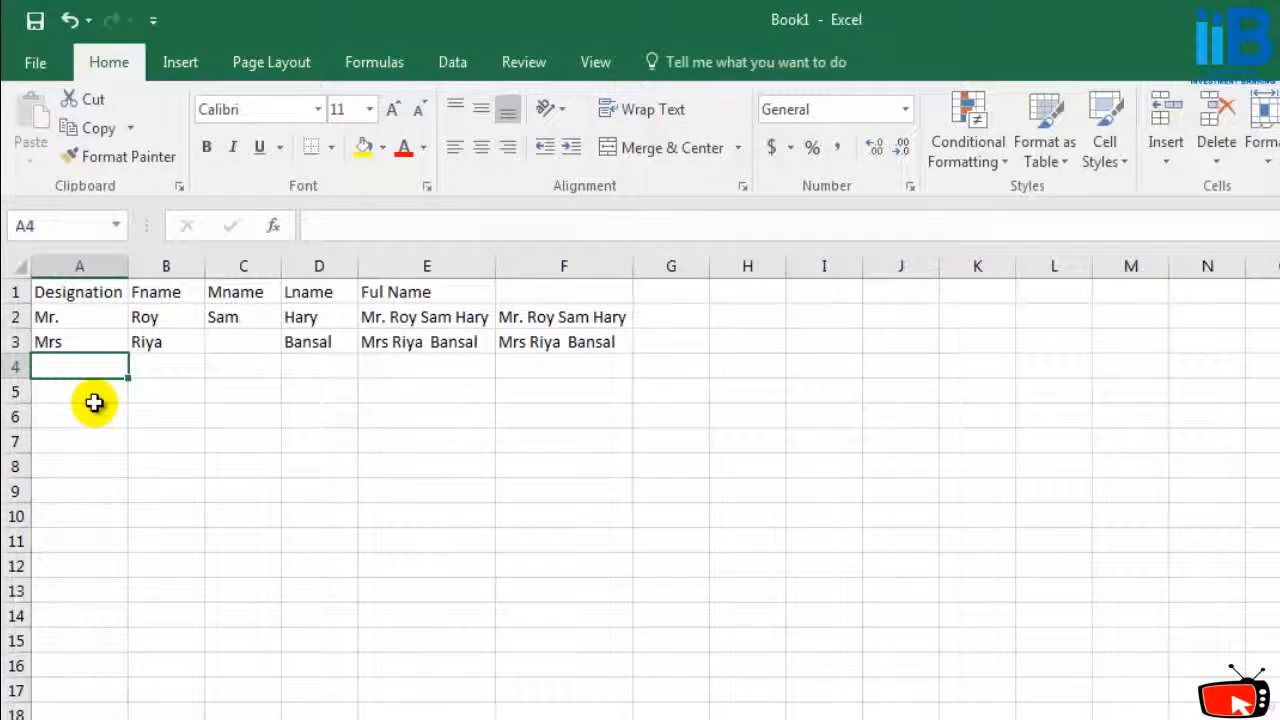
# Fill row 4 of the name columns with the numbers 1, 2, 6 and 4 in A4 to D4.
pyautogui.write('1')
pyautogui.click(178, 368)
pyautogui.write('2')
pyautogui.click(258, 365)
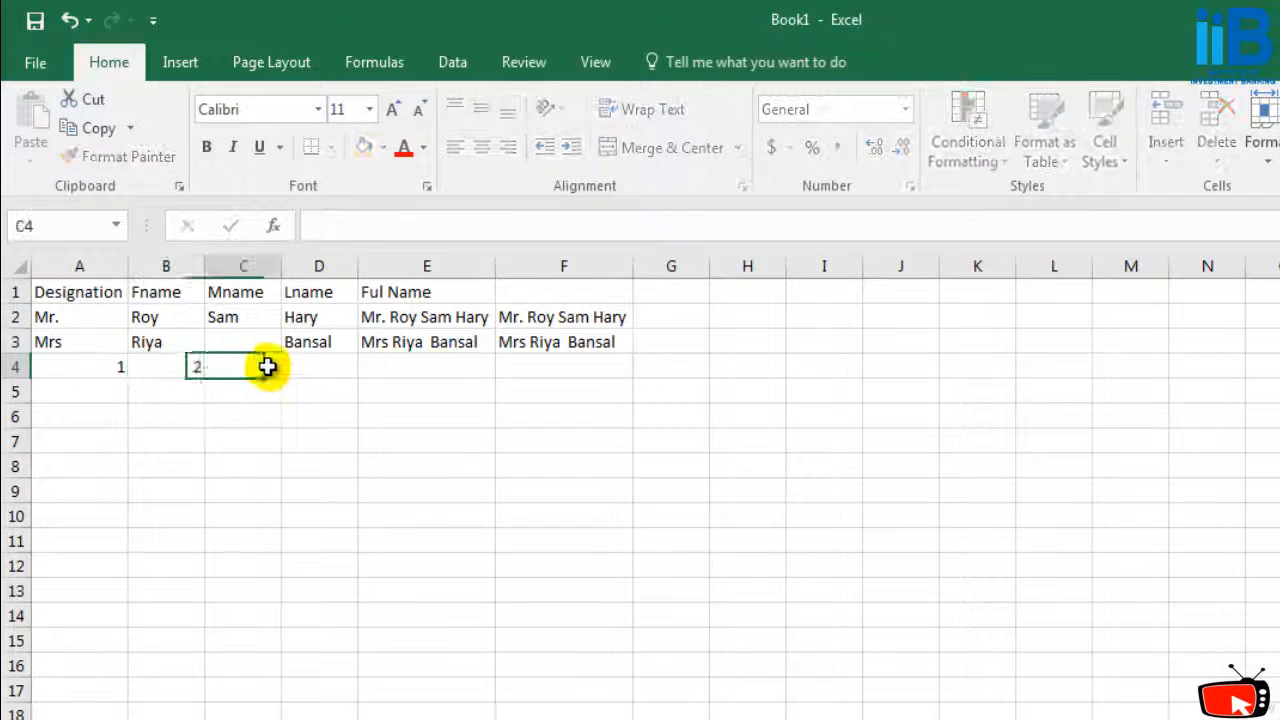
pyautogui.click(313, 371)
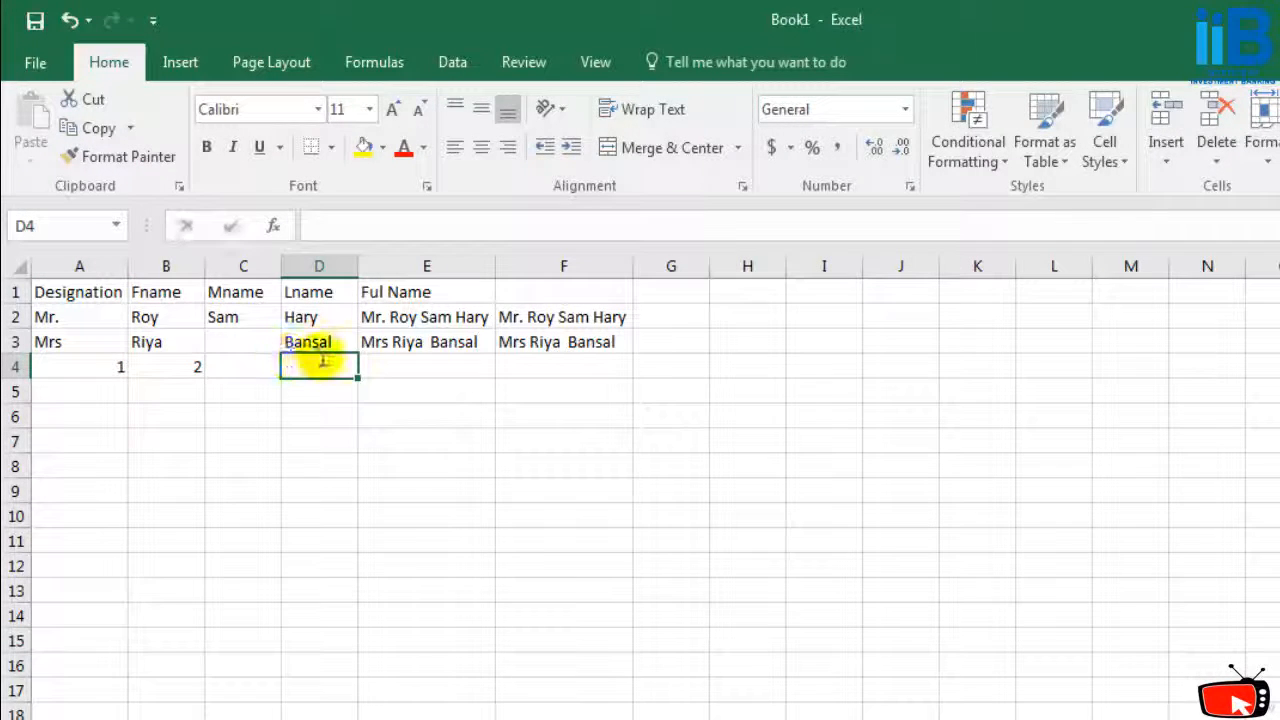
pyautogui.write('4')
pyautogui.click(247, 366)
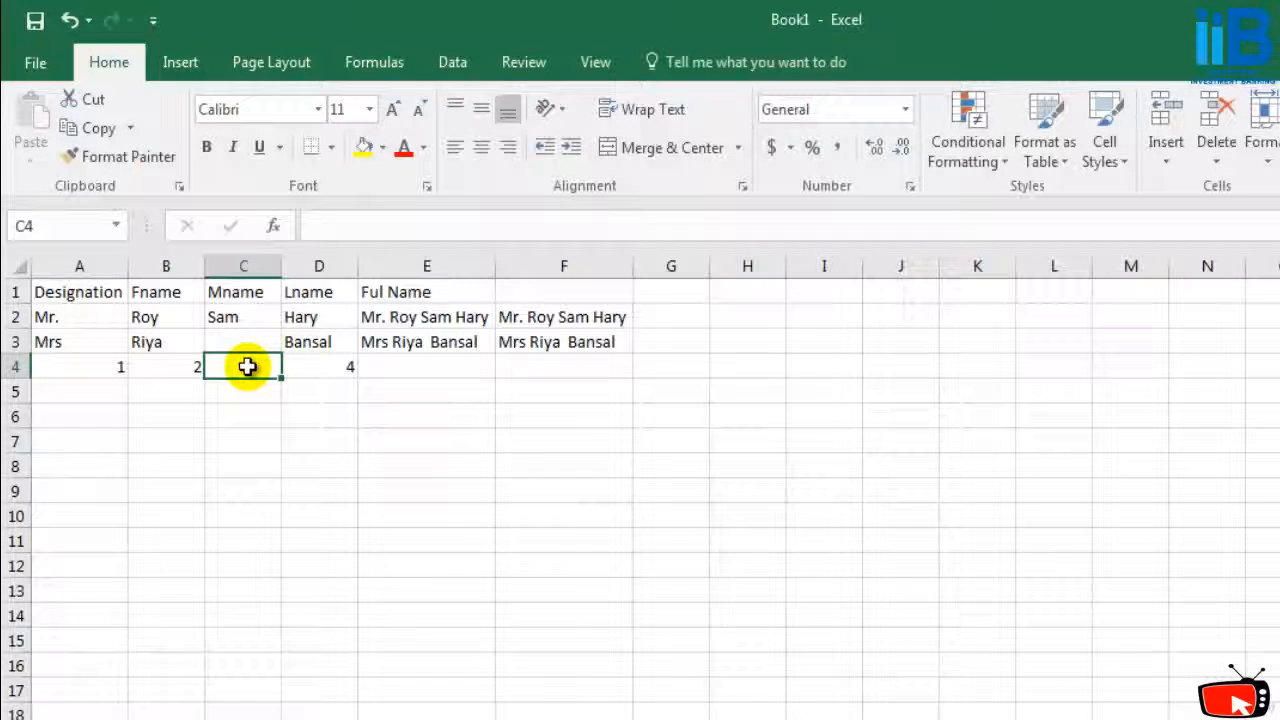
pyautogui.write('6')
pyautogui.click(309, 423)
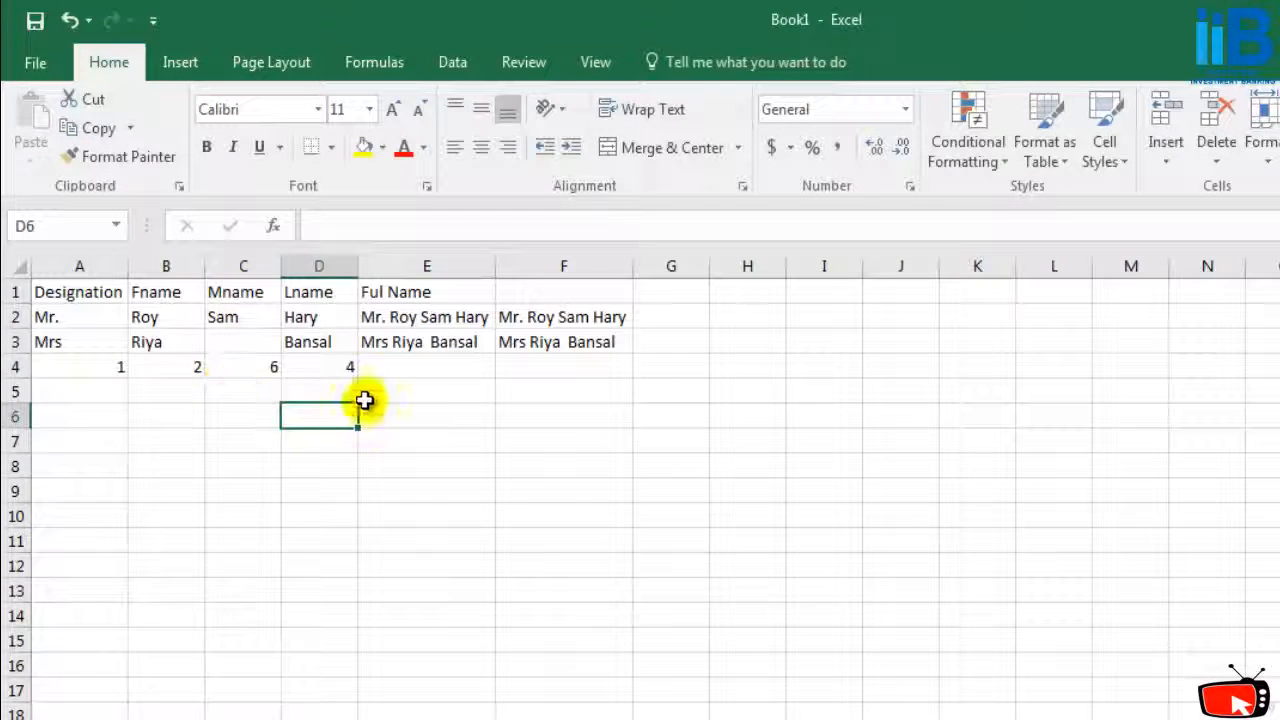
# Try to join the row 4 numbers by entering =concat(A4:D4) in E4.
pyautogui.click(389, 372)
pyautogui.write('=')
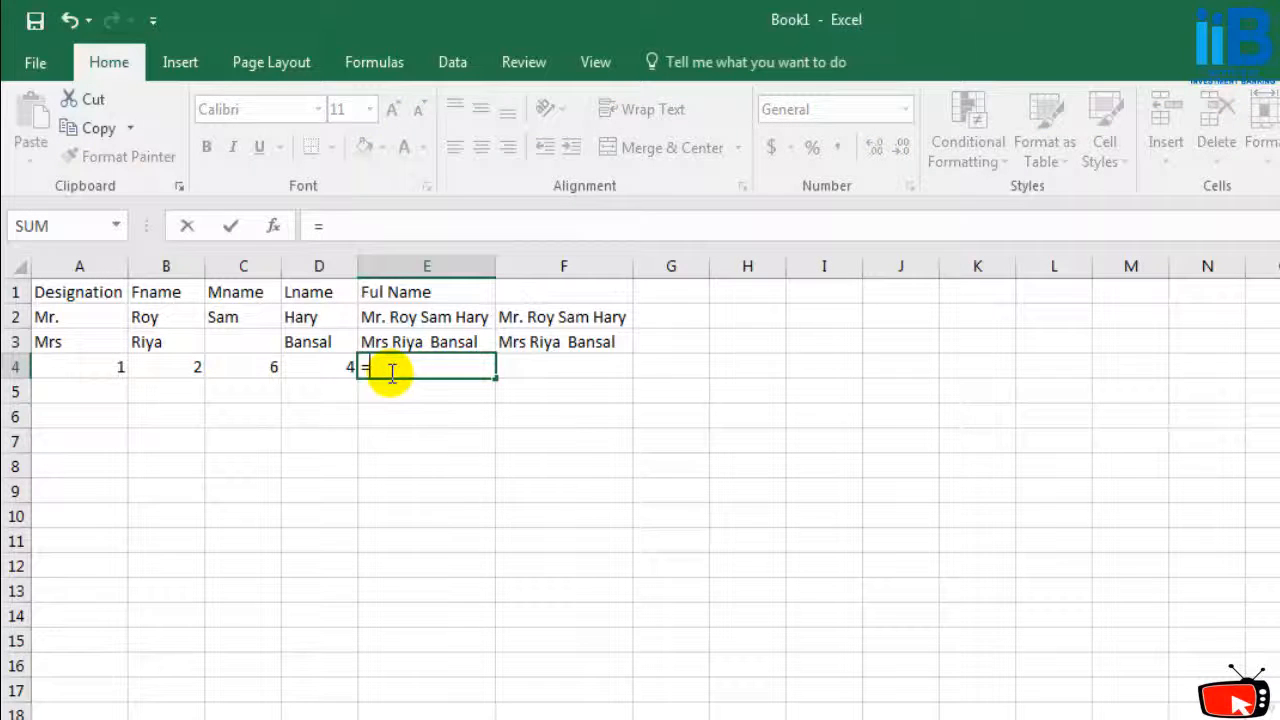
pyautogui.write('concat(')
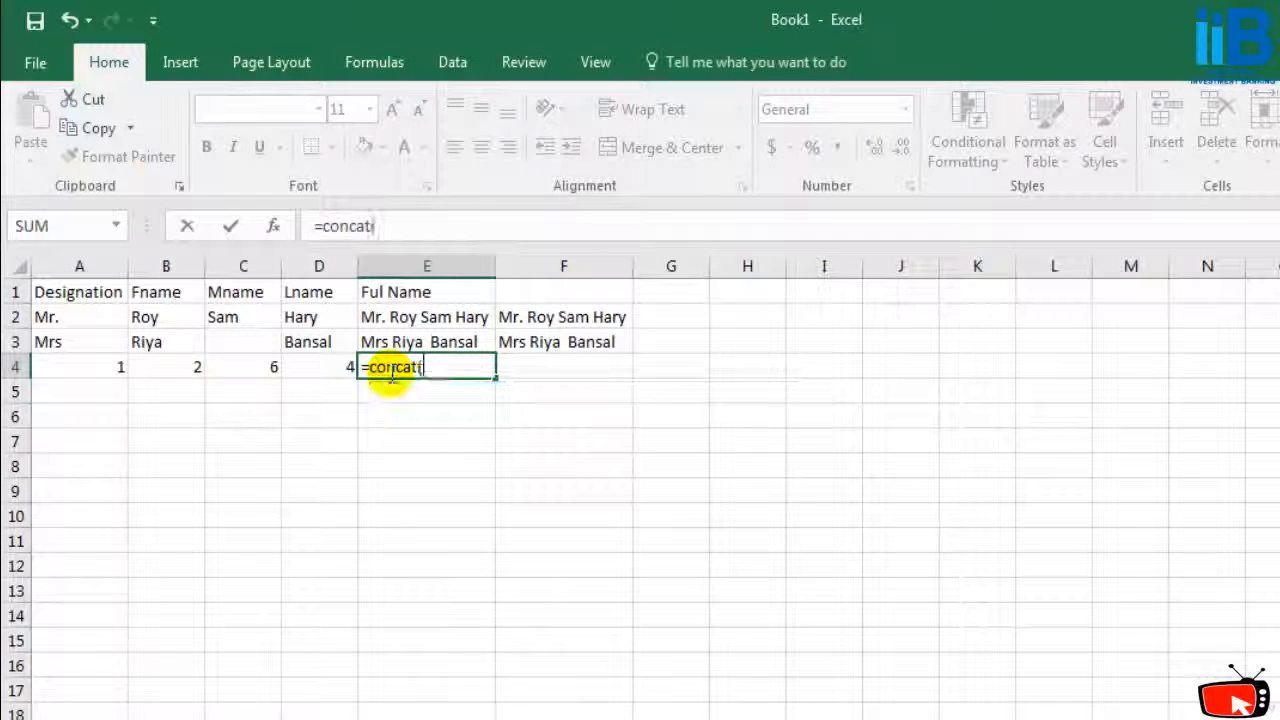
pyautogui.write('A4')
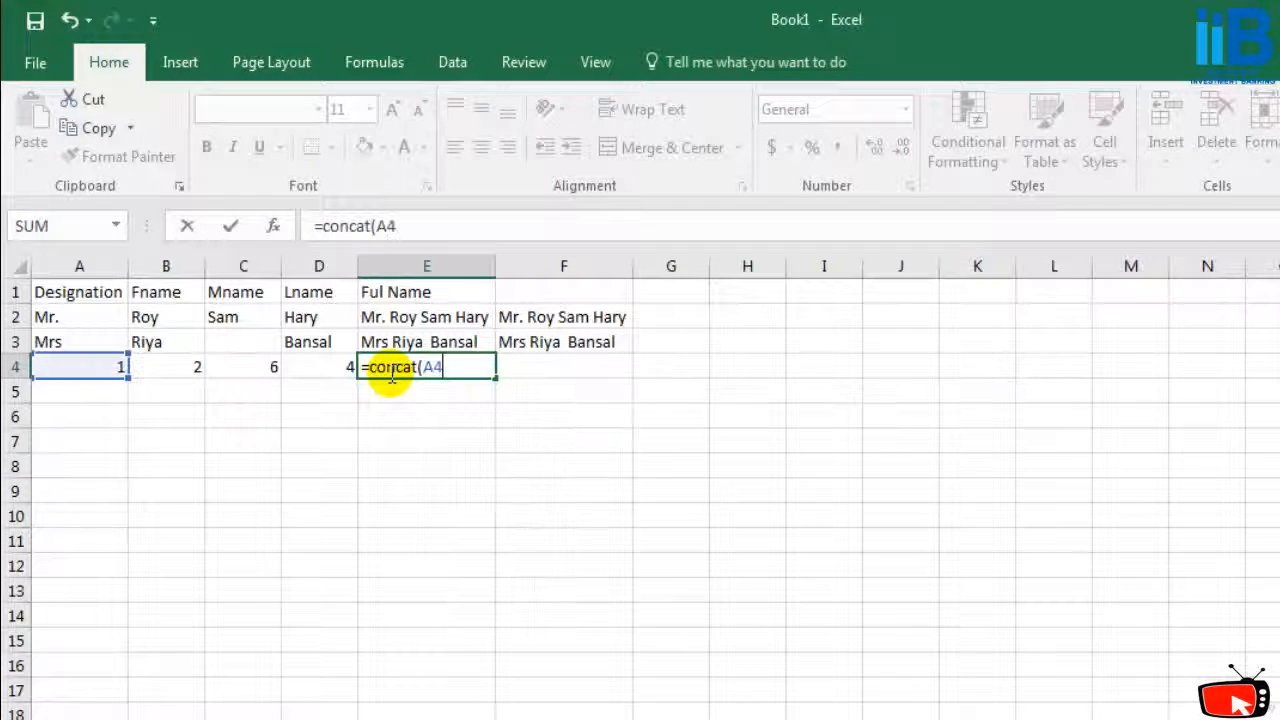
pyautogui.write(':D4')
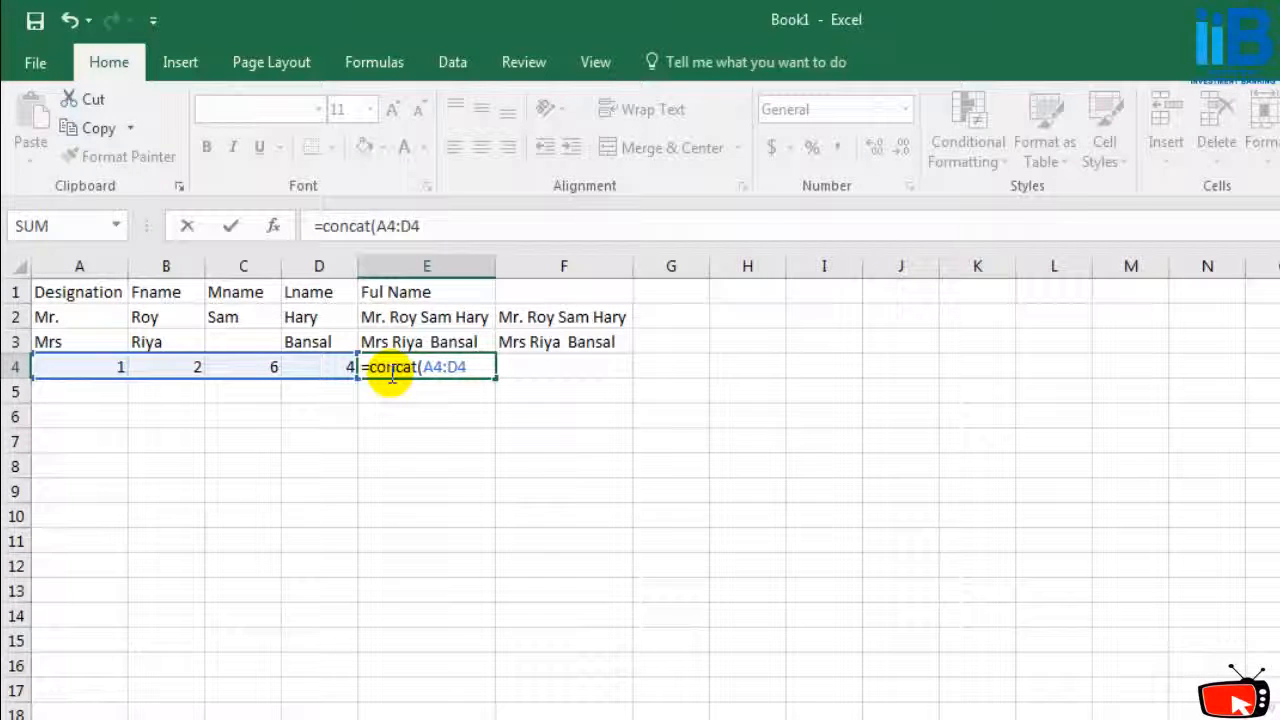
pyautogui.write(')')
pyautogui.press('Return')
pyautogui.click(386, 371)
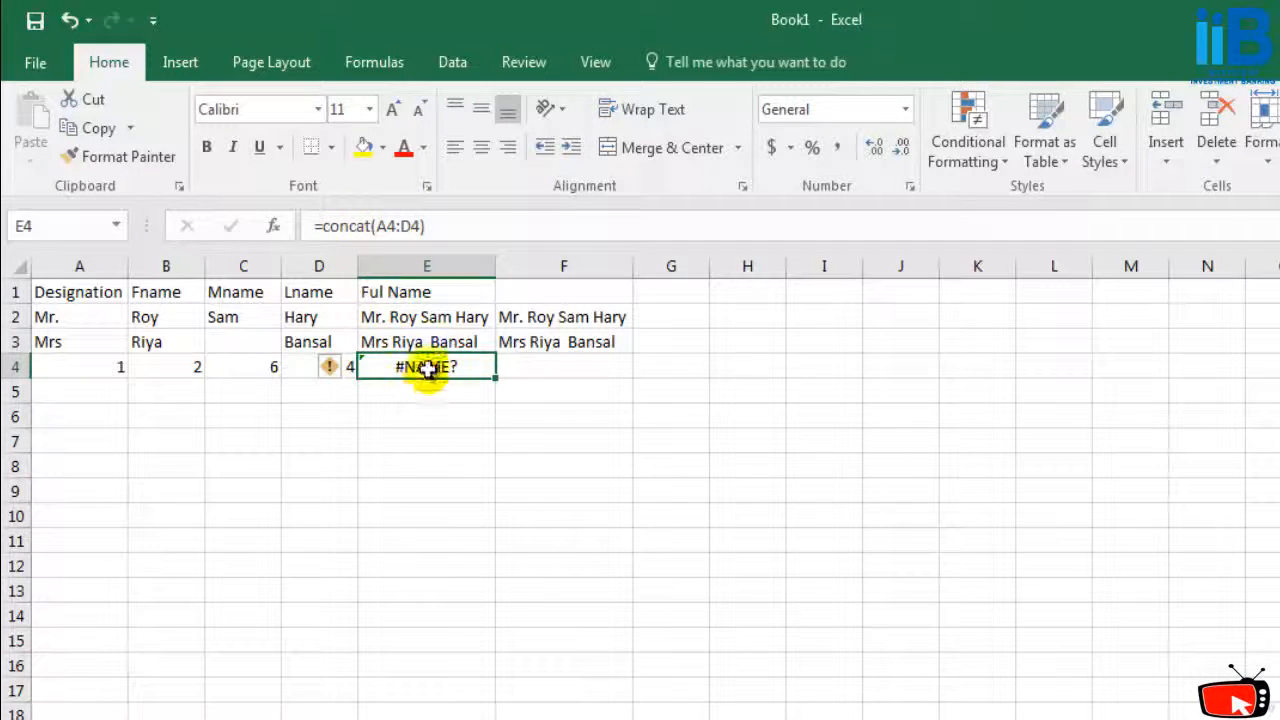
# Change the E4 formula to =concat(A4,D4), separating the references with a comma.
pyautogui.click(399, 226)
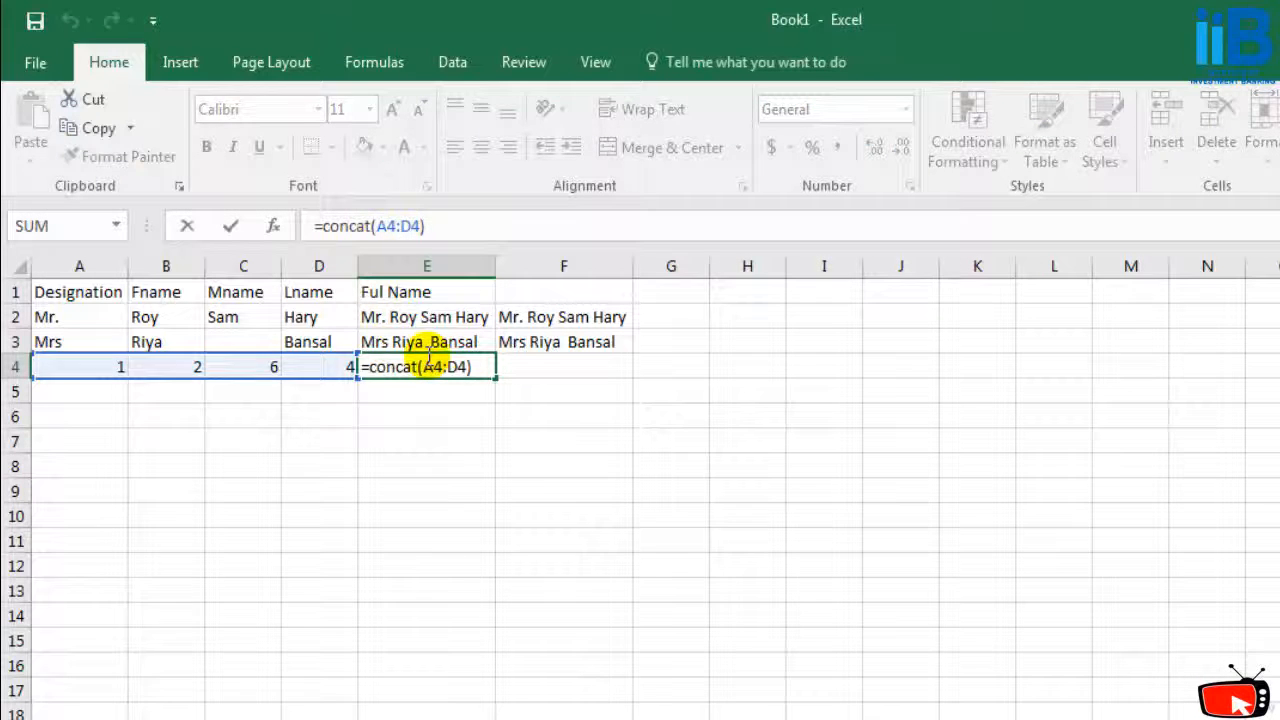
pyautogui.press('Return')
pyautogui.click(428, 368)
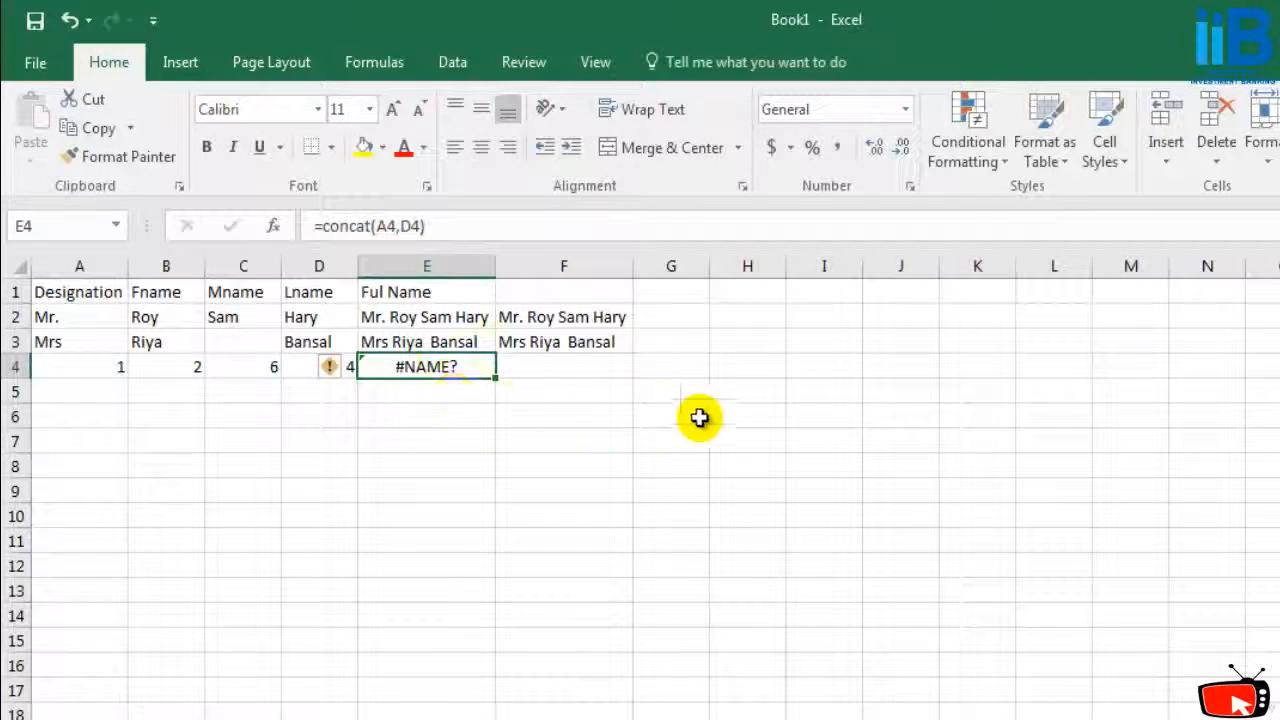
# Move the concat formula from E4 to G4 and delete it there.
pyautogui.hotkey('ctrl', 'x')
pyautogui.click(692, 364)
pyautogui.hotkey('ctrl', 'v')
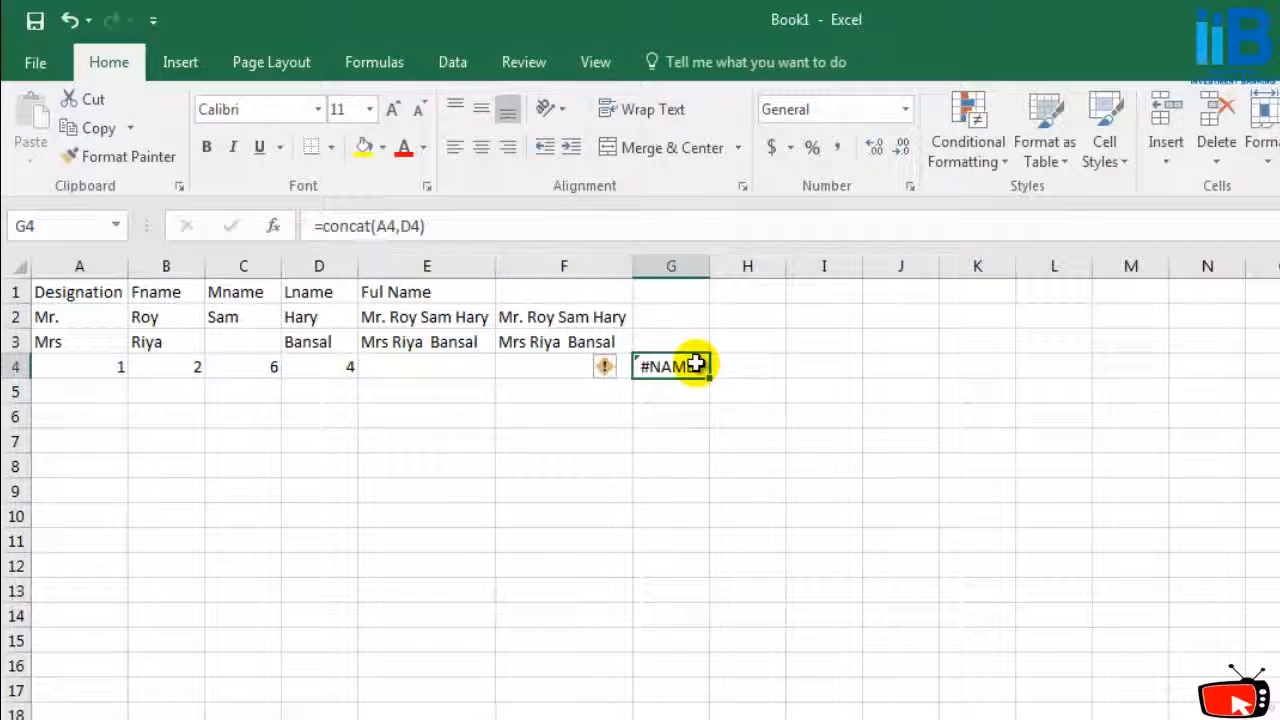
pyautogui.press('Delete')
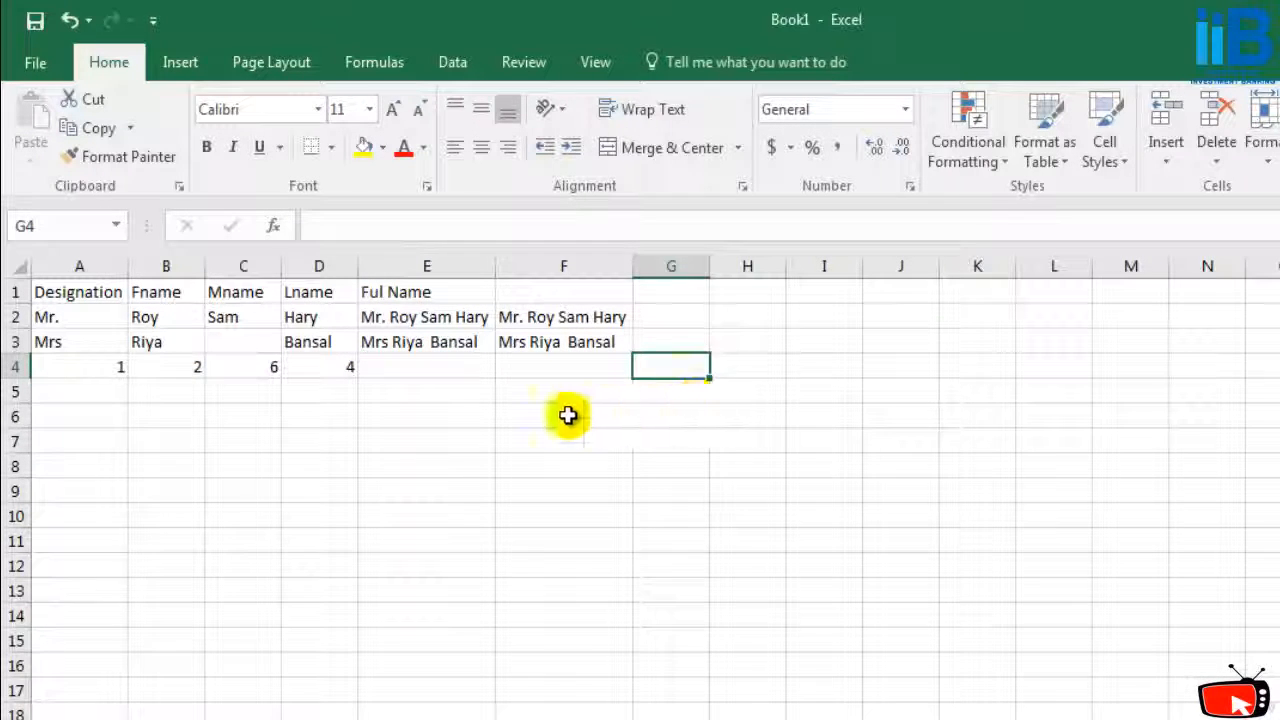
pyautogui.click(569, 417)
# Try joining the row 4 range in E4 with the formula =CONCATENATE(A4:D4).
pyautogui.click(381, 364)
pyautogui.write('=')
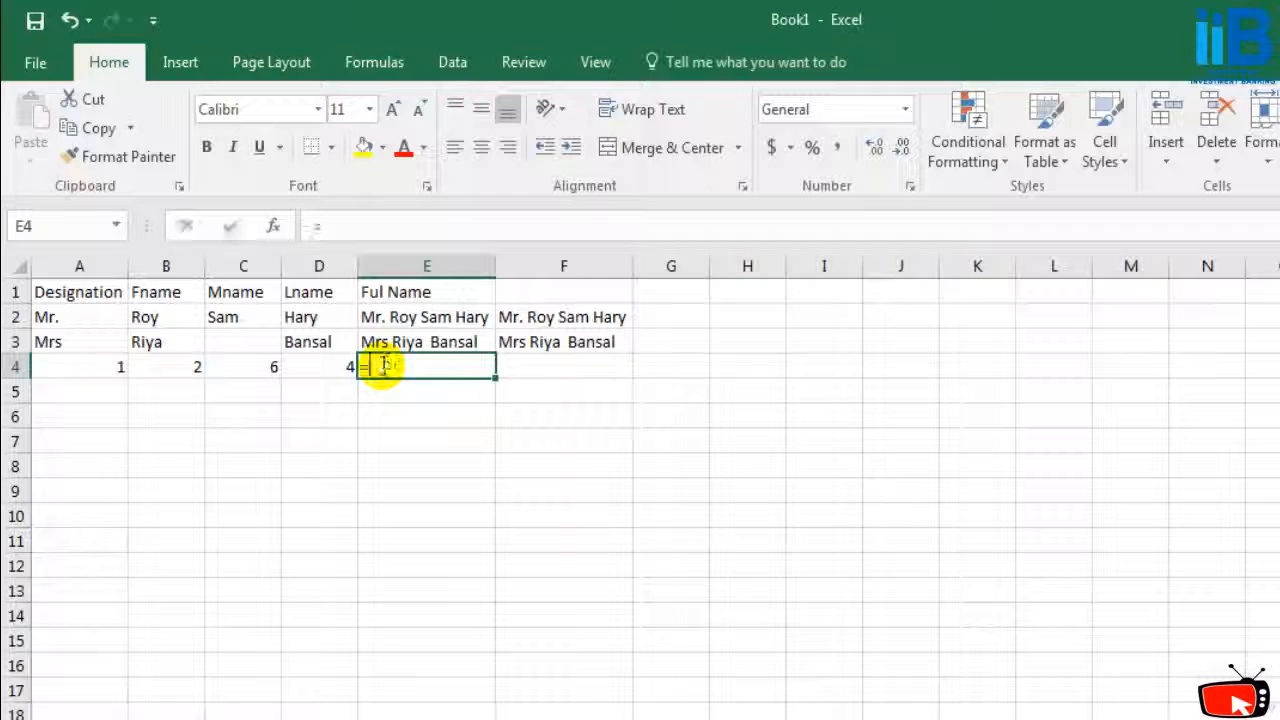
pyautogui.write('concat')
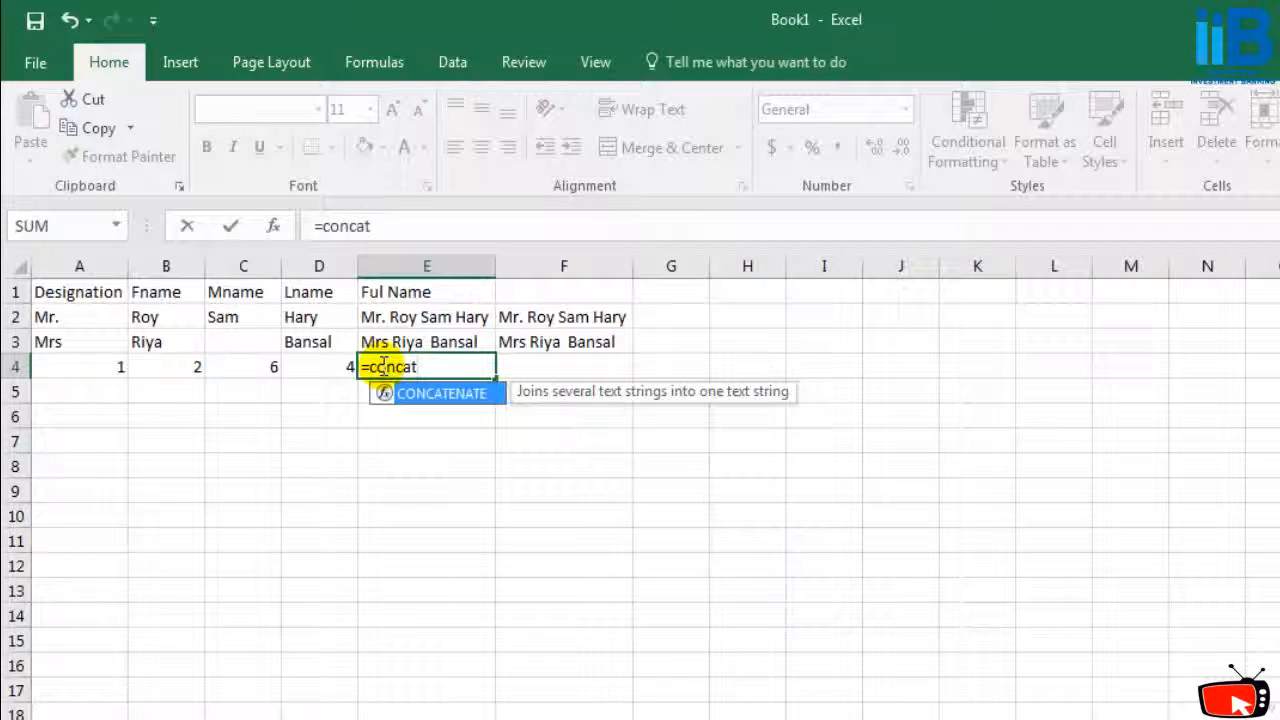
pyautogui.write('(')
pyautogui.press('BackSpace')
pyautogui.write('tenate')
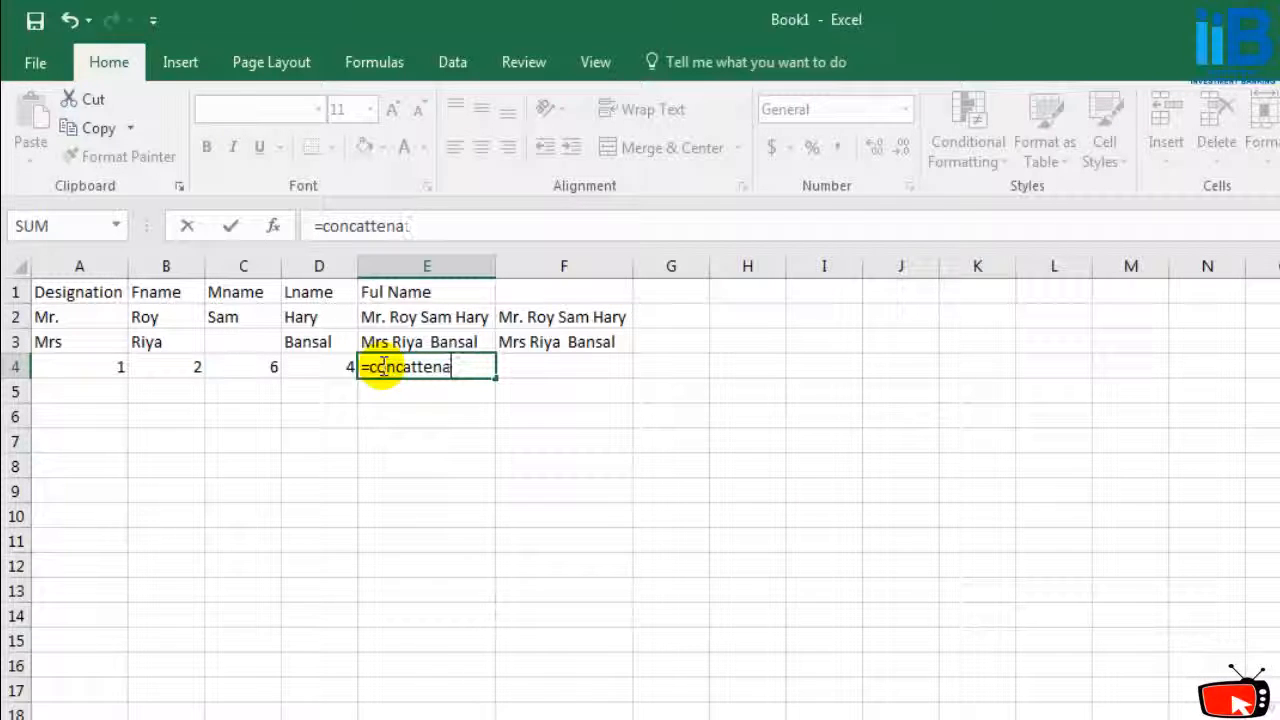
pyautogui.press('BackSpace')
pyautogui.press('BackSpace')
pyautogui.press('BackSpace')
pyautogui.press('BackSpace')
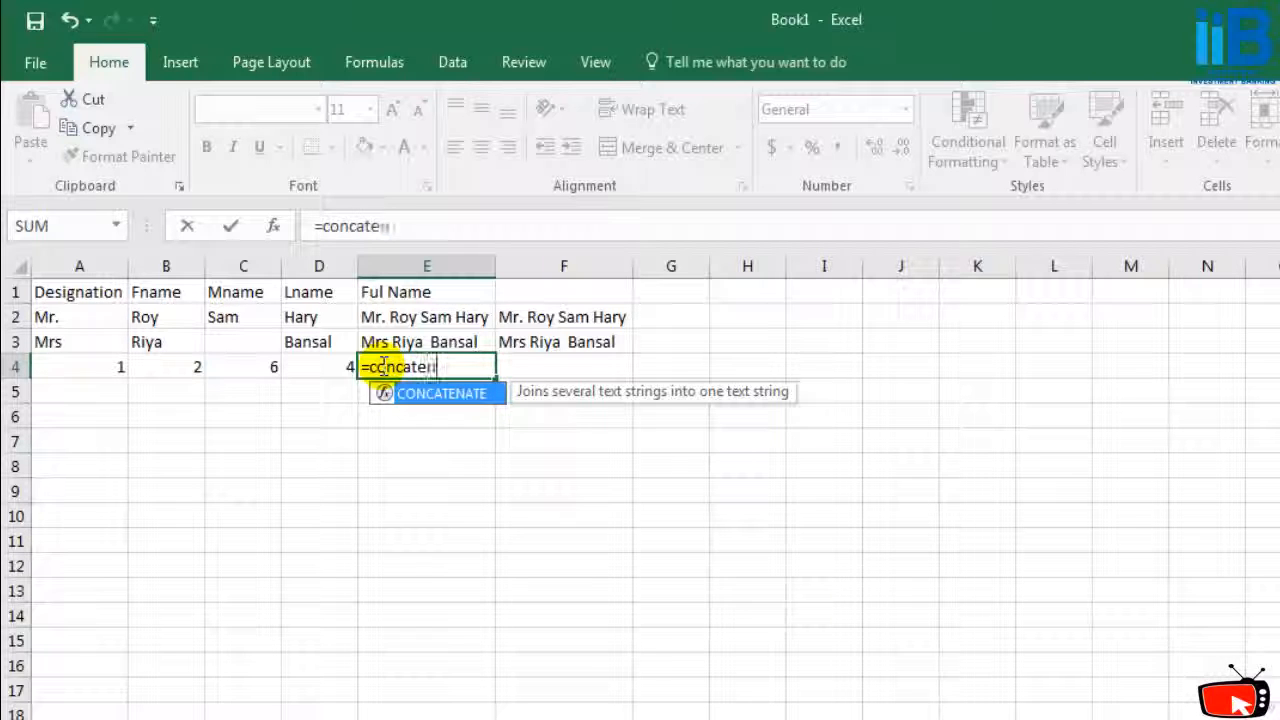
pyautogui.write('enate(A')
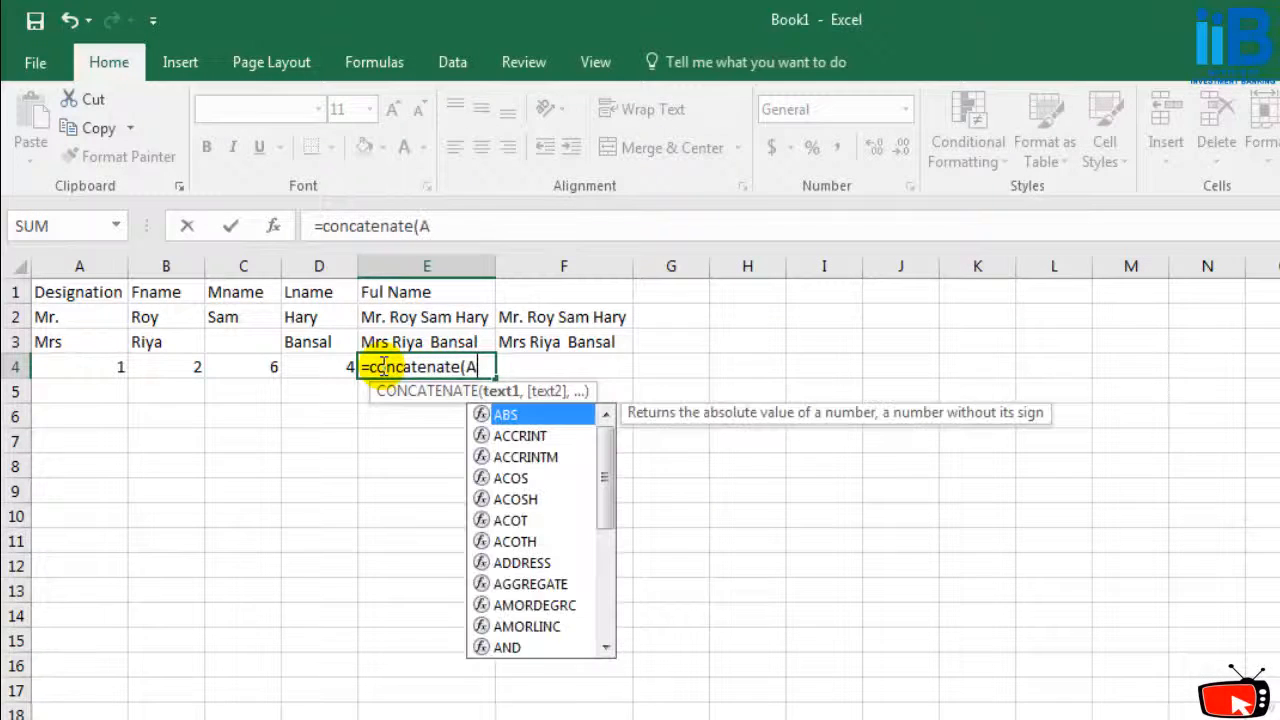
pyautogui.write('2')
pyautogui.press('BackSpace')
pyautogui.write('4:')
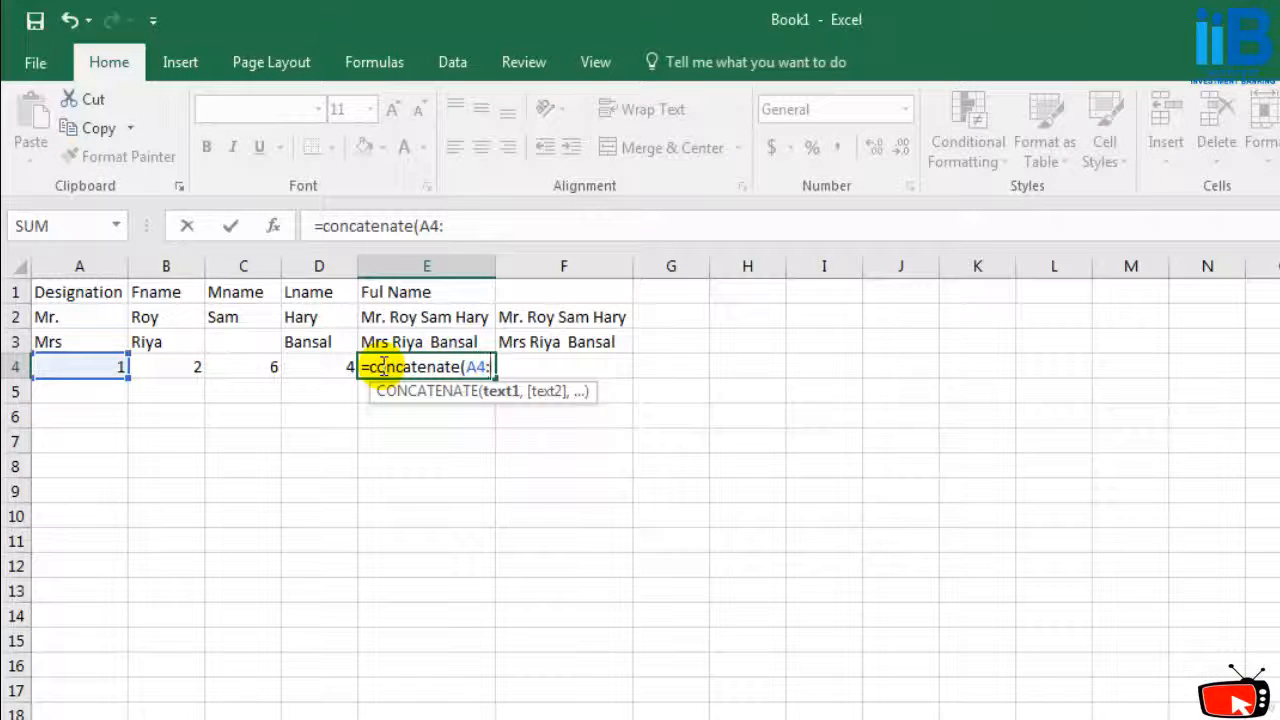
pyautogui.write('D4')
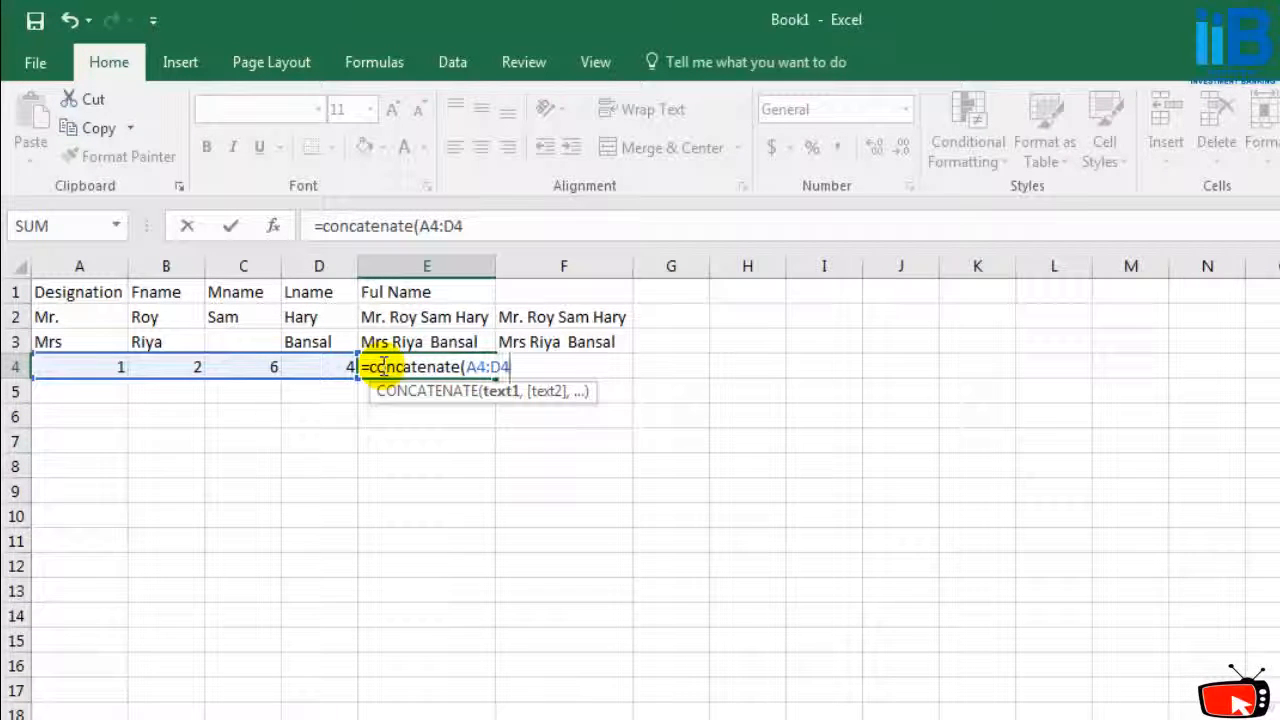
pyautogui.write(')')
pyautogui.hotkey('ctrl', 'Return')
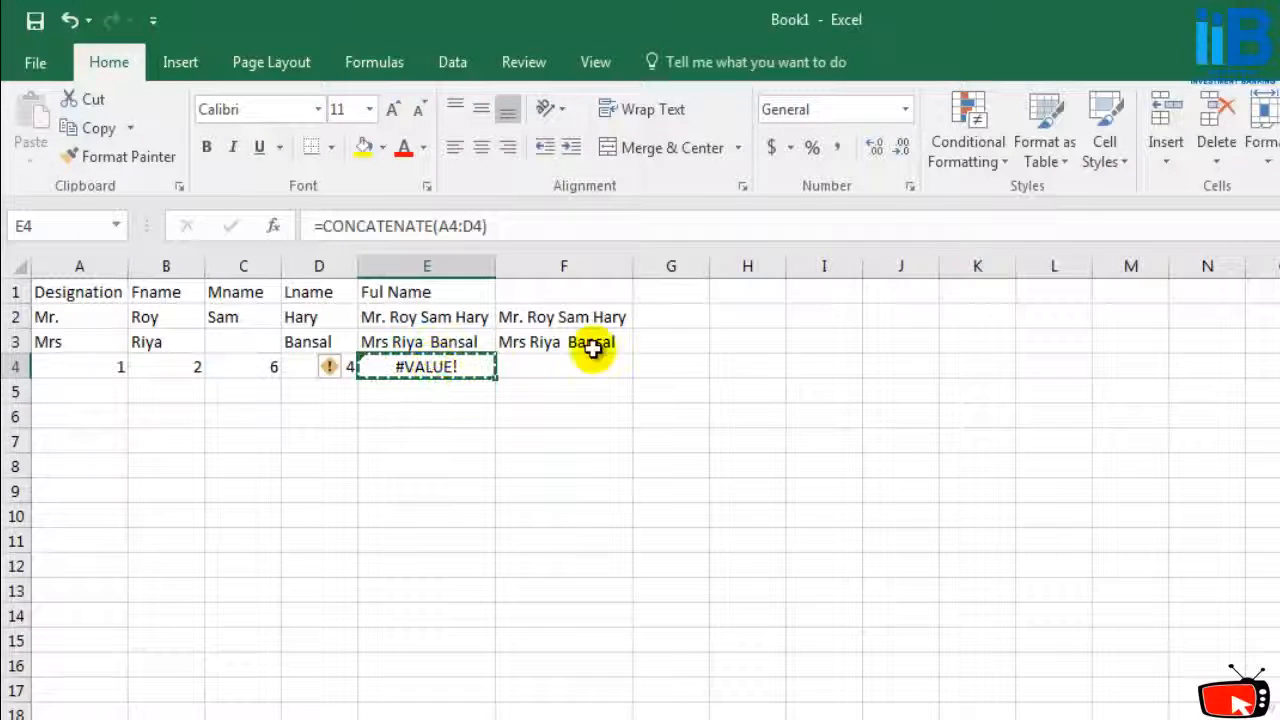
# Copy the E4 formula to H2, autofit column H and fill the formula across to I2.
pyautogui.hotkey('ctrl', 'c')
pyautogui.click(737, 316)
pyautogui.hotkey('ctrl', 'v')
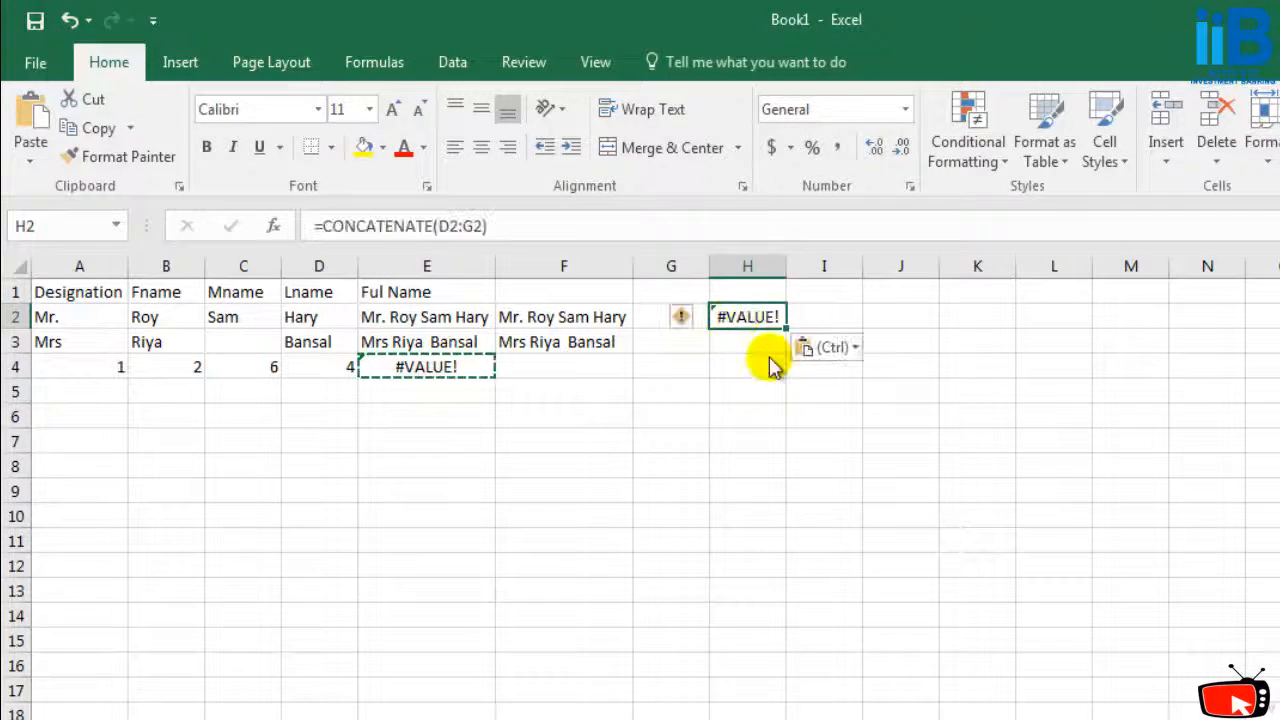
pyautogui.doubleClick(786, 263)
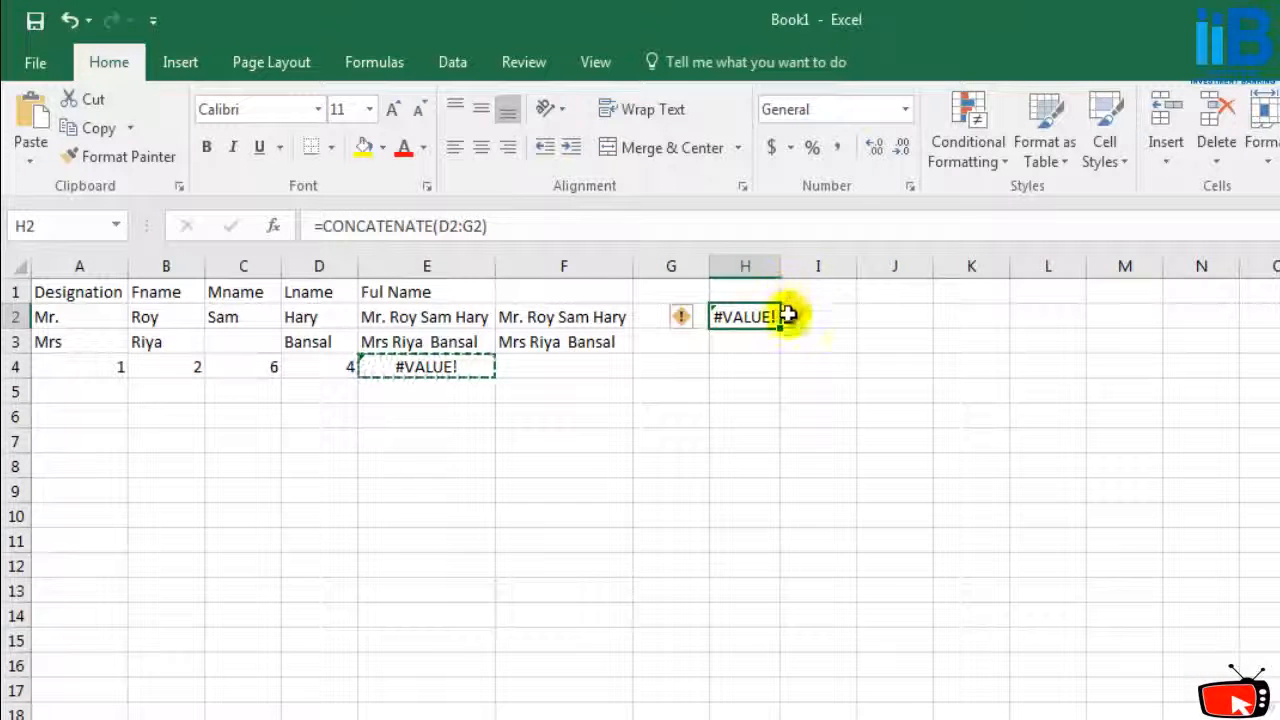
pyautogui.moveTo(788, 329); pyautogui.dragTo(835, 334)
# Clear the CONCATENATE formulas from H2, I2 and E4.
pyautogui.click(757, 317)
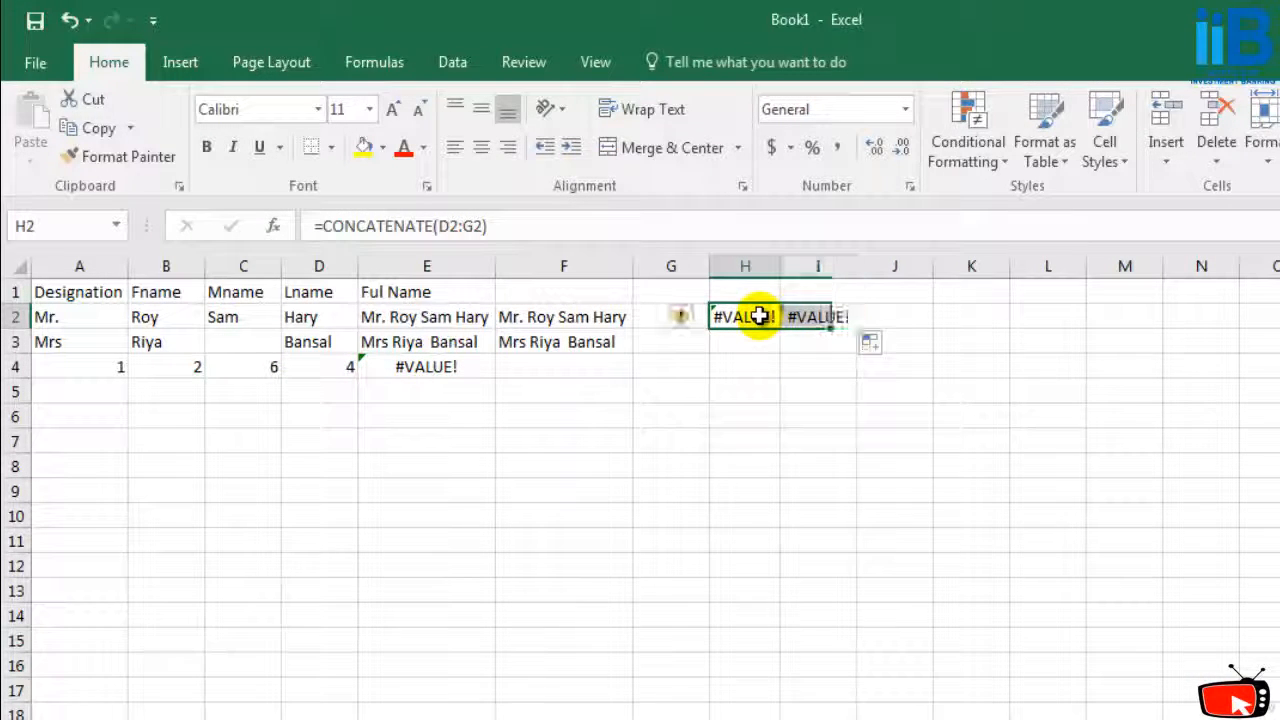
pyautogui.press('Delete')
pyautogui.click(812, 316)
pyautogui.press('Delete')
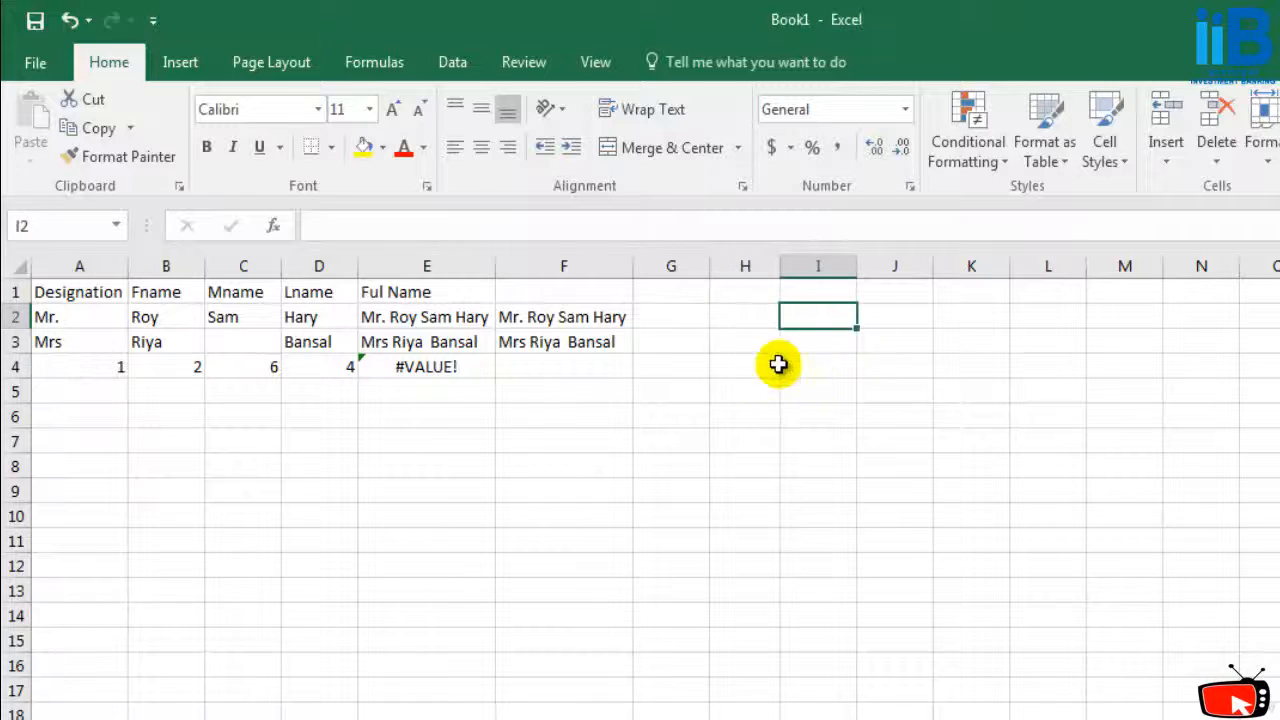
pyautogui.click(430, 366)
pyautogui.press('Delete')
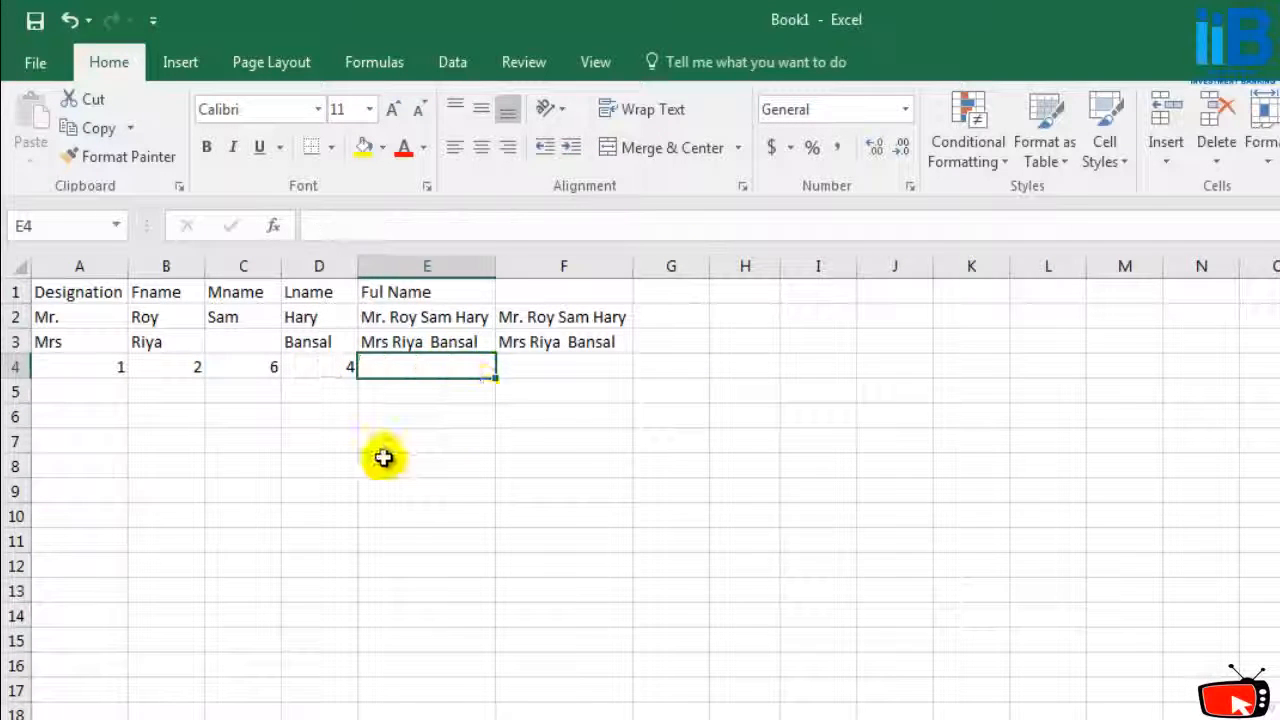
# Examine how the CONCATENATE formula in F3 lists its separate references, compared with the number cells in row 4.
pyautogui.click(380, 462)
pyautogui.click(388, 345)
pyautogui.click(348, 362)
pyautogui.write('4')
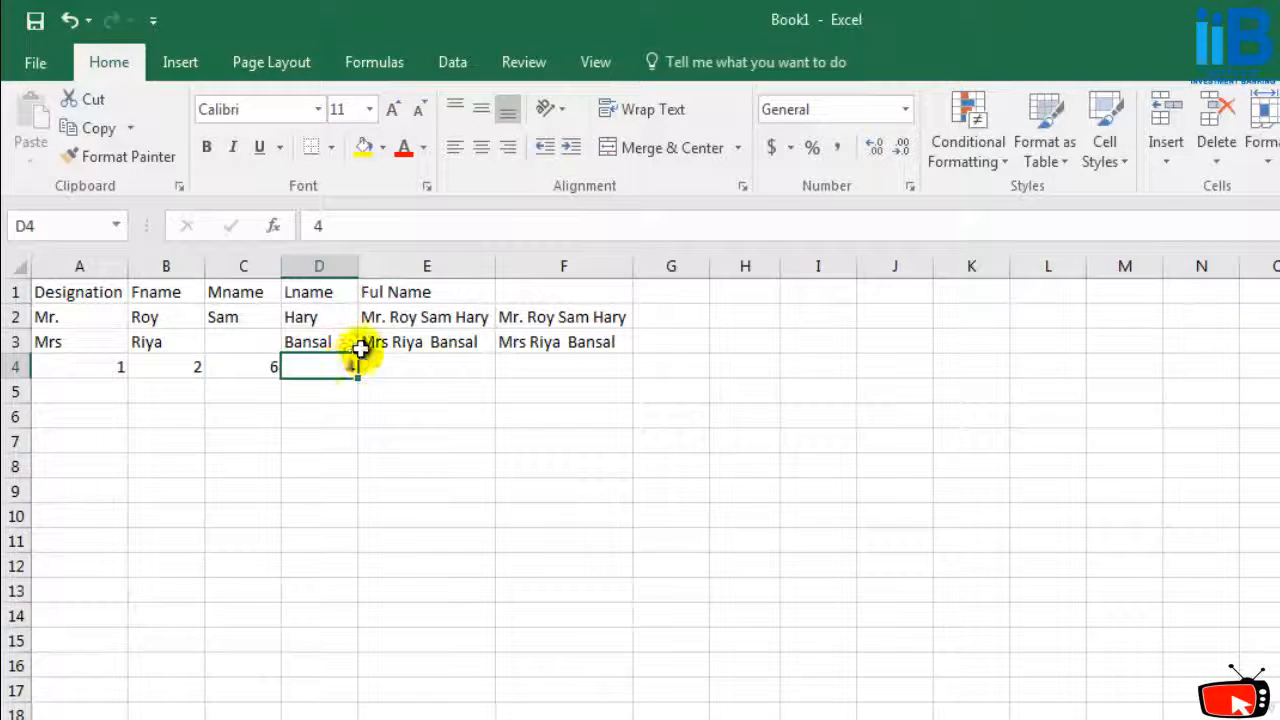
pyautogui.click(366, 343)
pyautogui.click(368, 374)
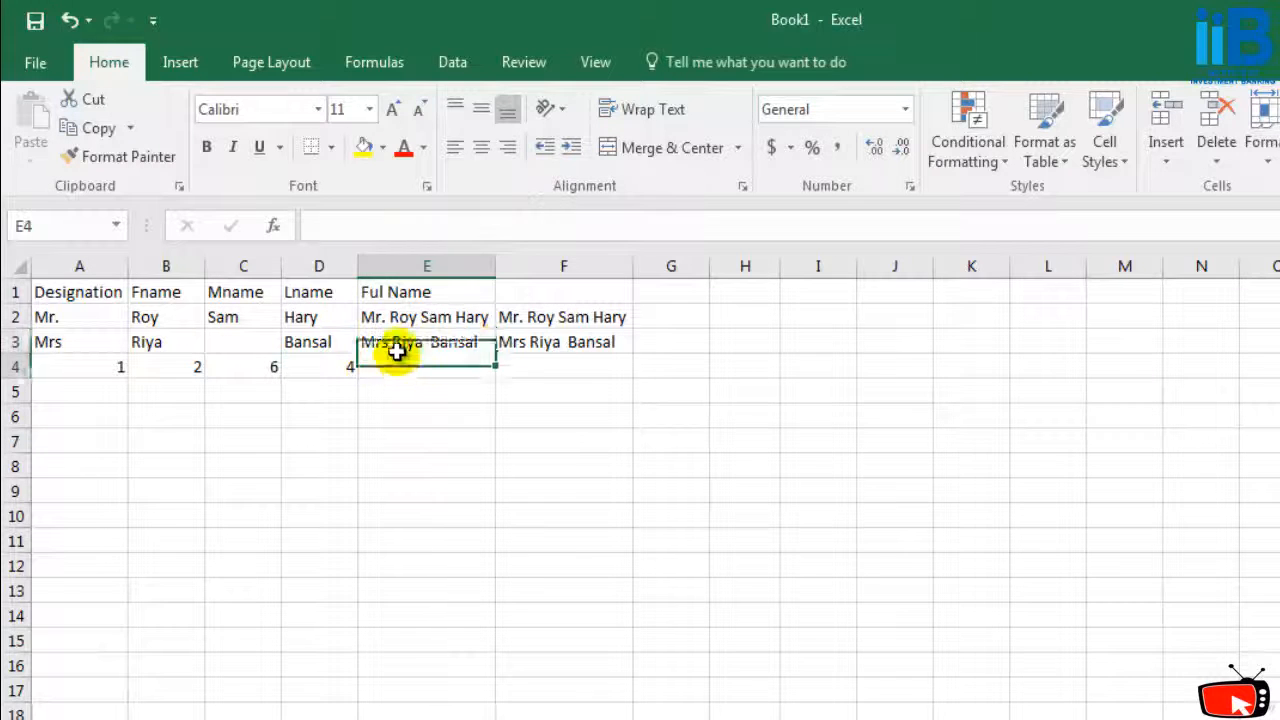
pyautogui.click(563, 340)
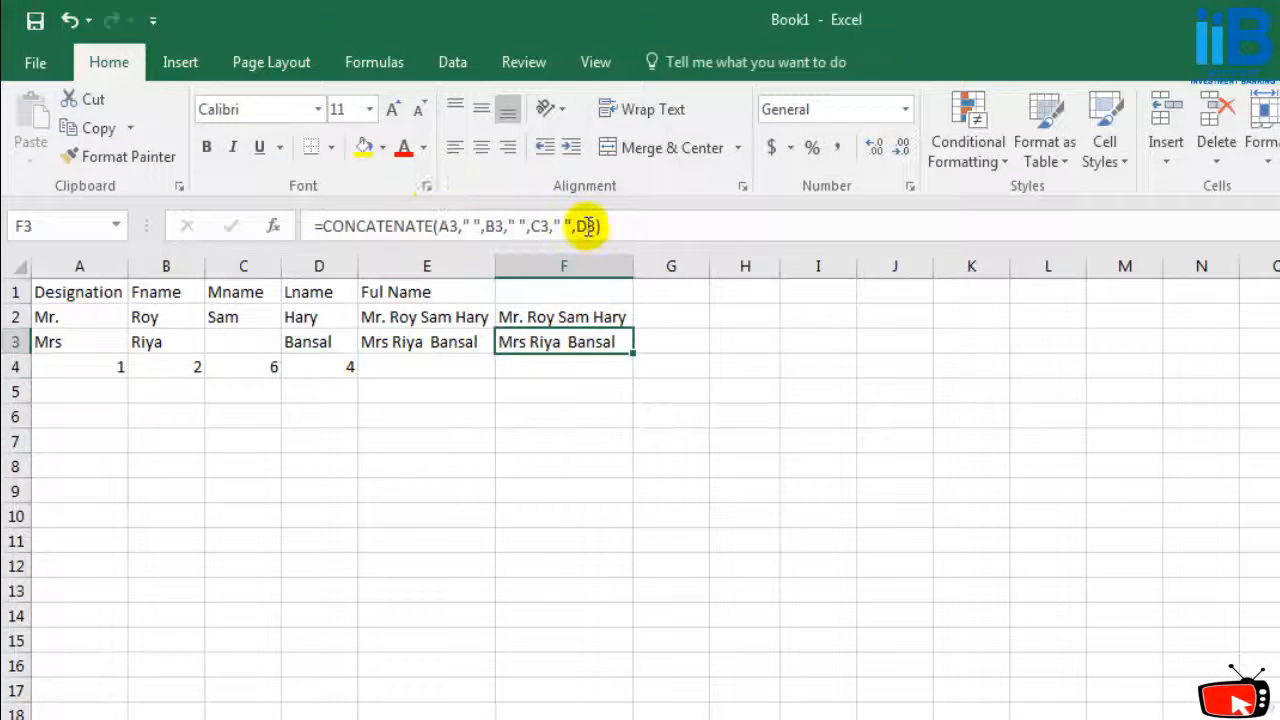
pyautogui.click(446, 366)
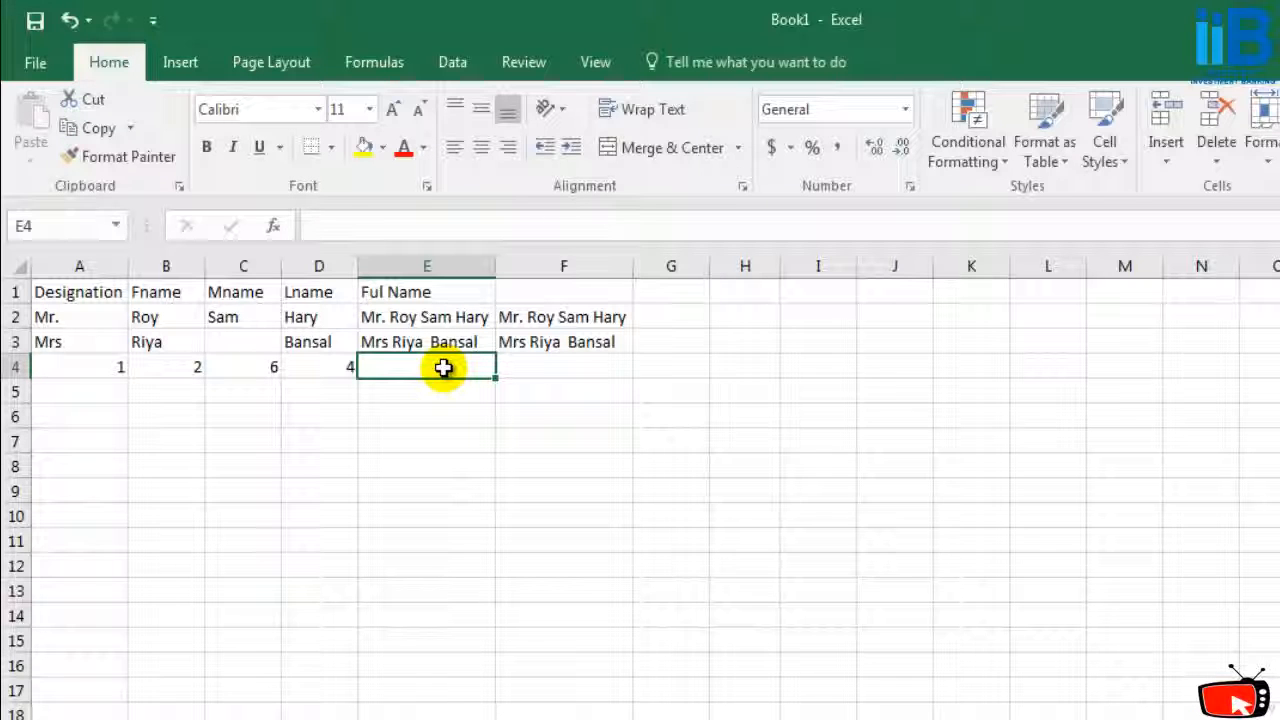
pyautogui.click(585, 340)
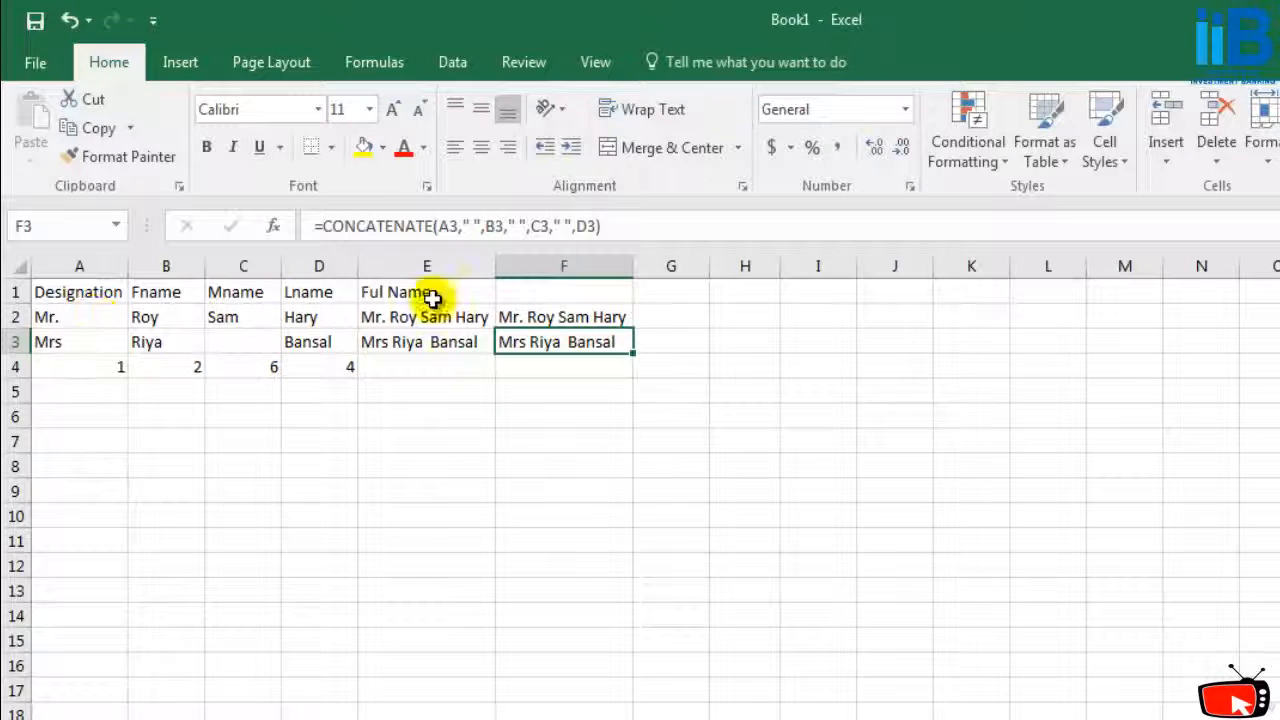
pyautogui.click(665, 352)
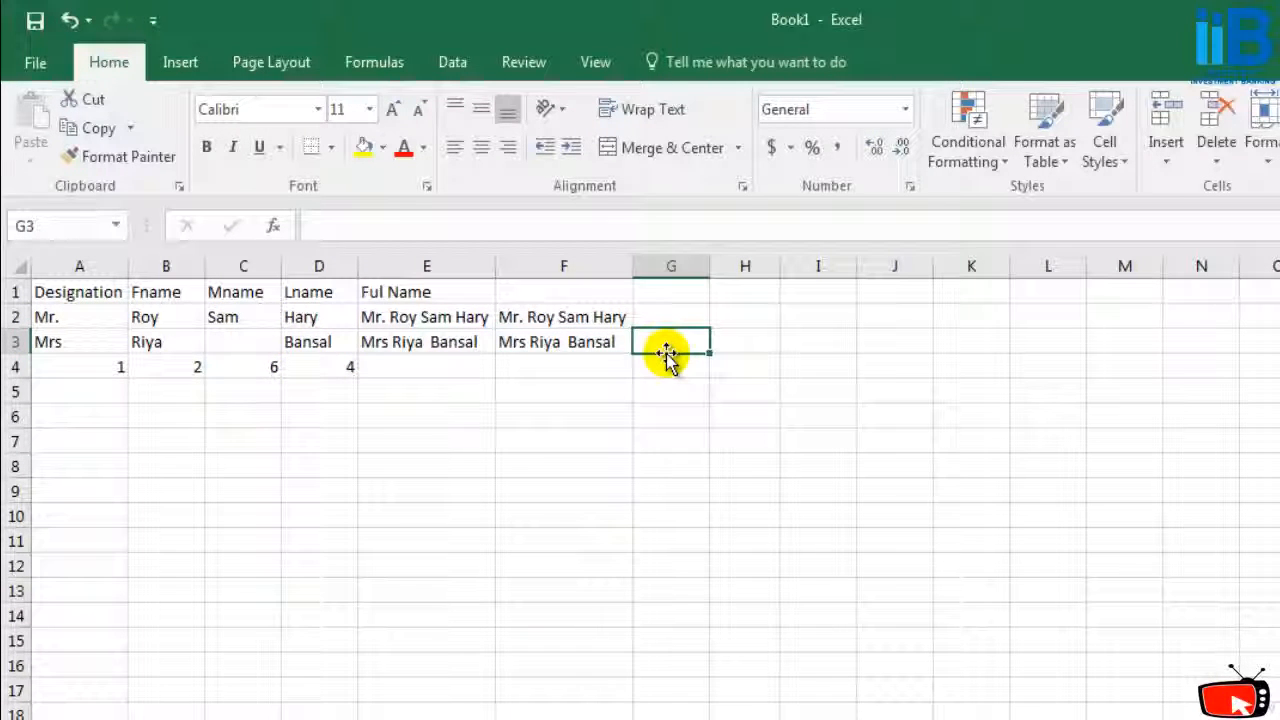
pyautogui.click(675, 318)
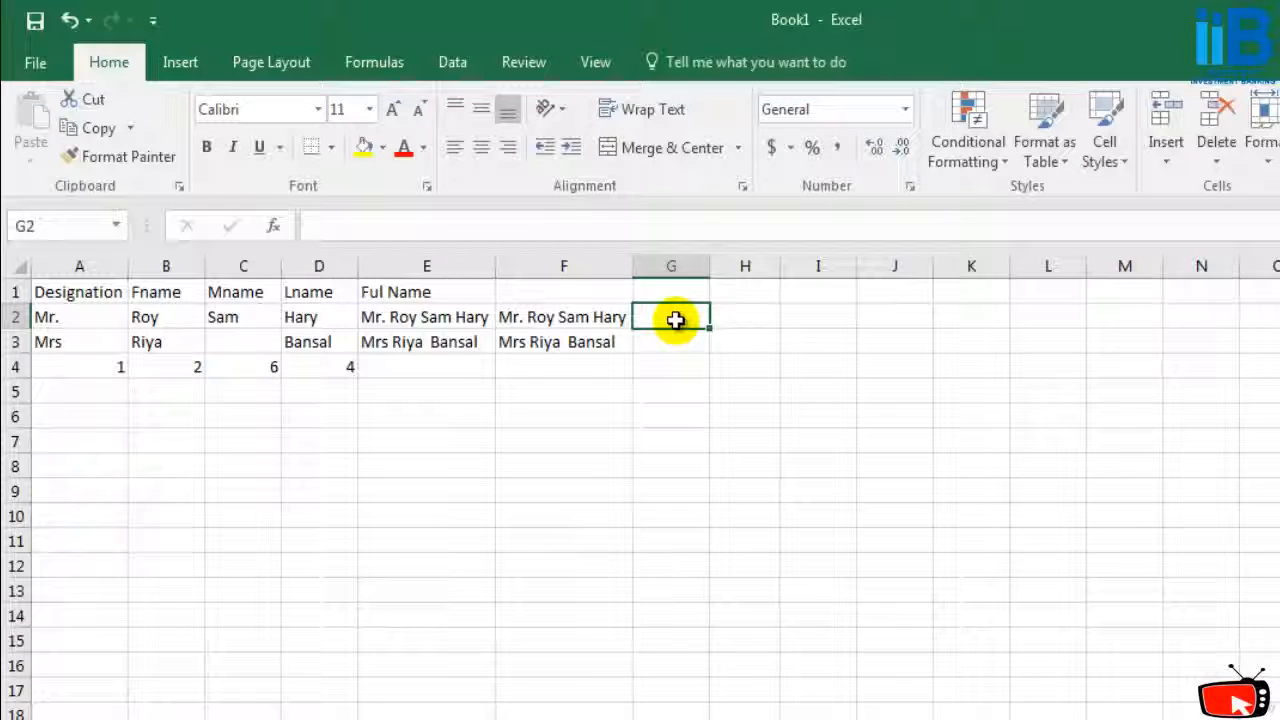
pyautogui.click(747, 343)
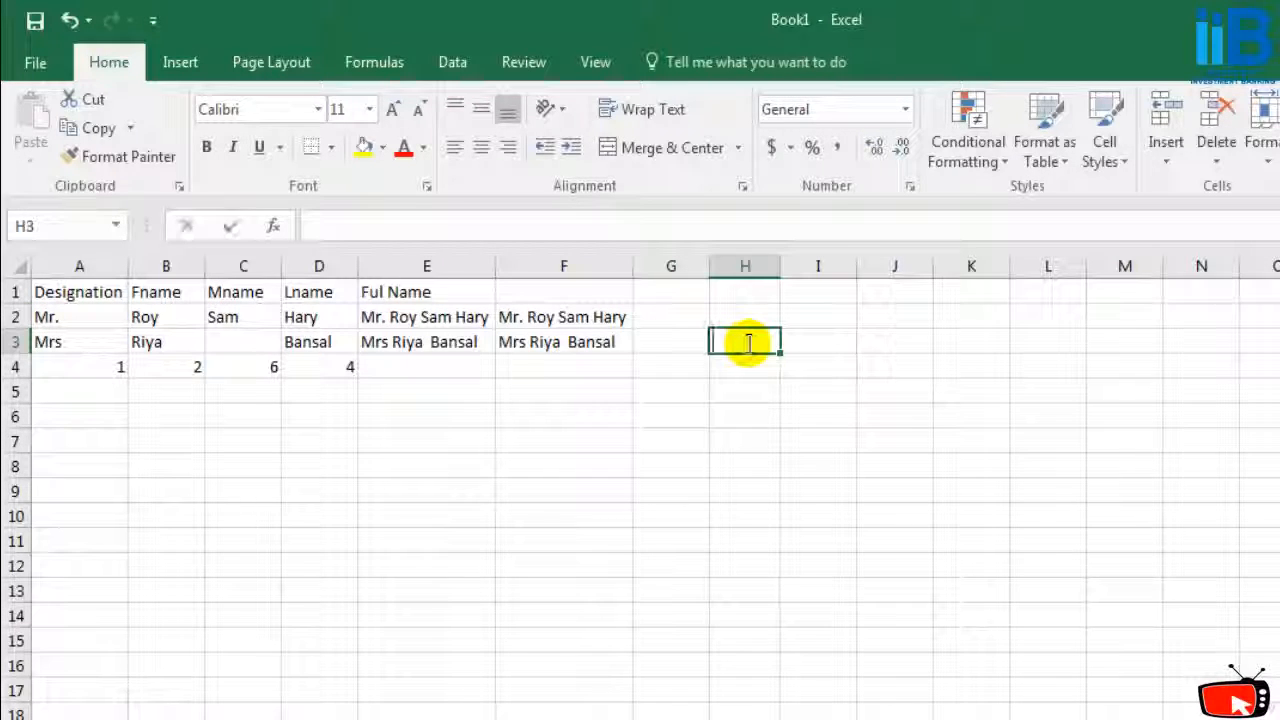
pyautogui.write('=text')
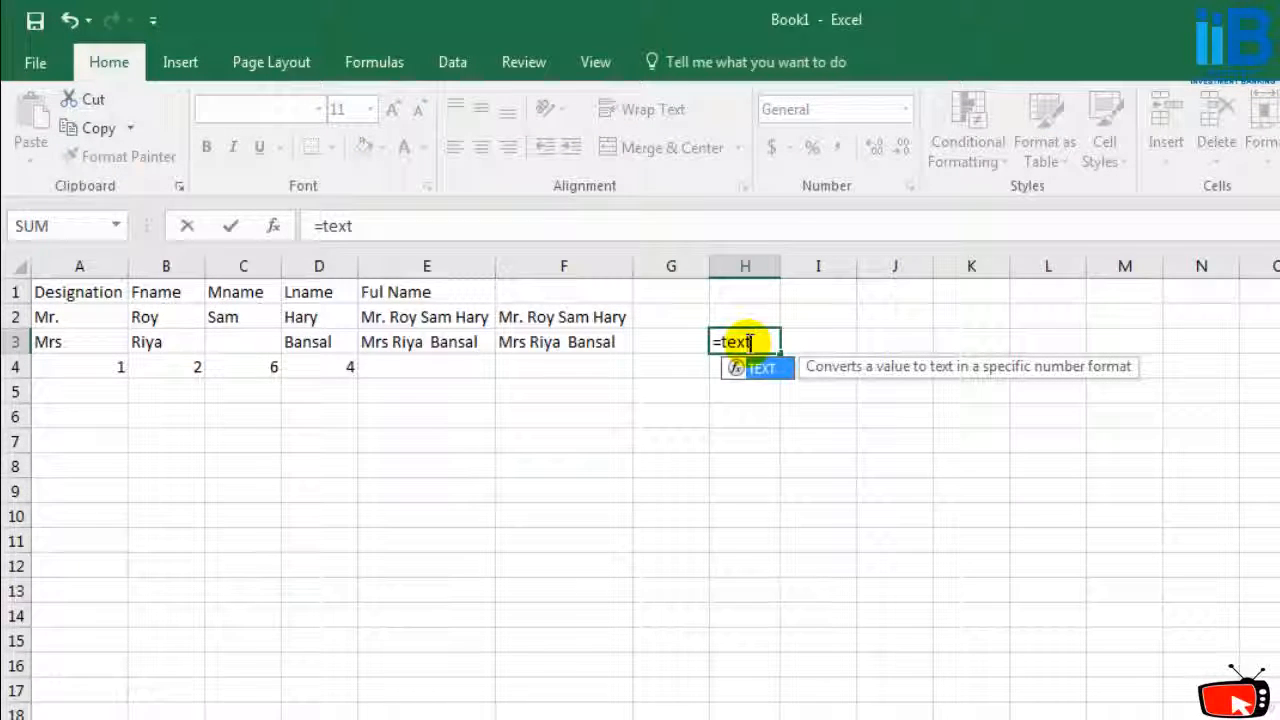
pyautogui.write('join')
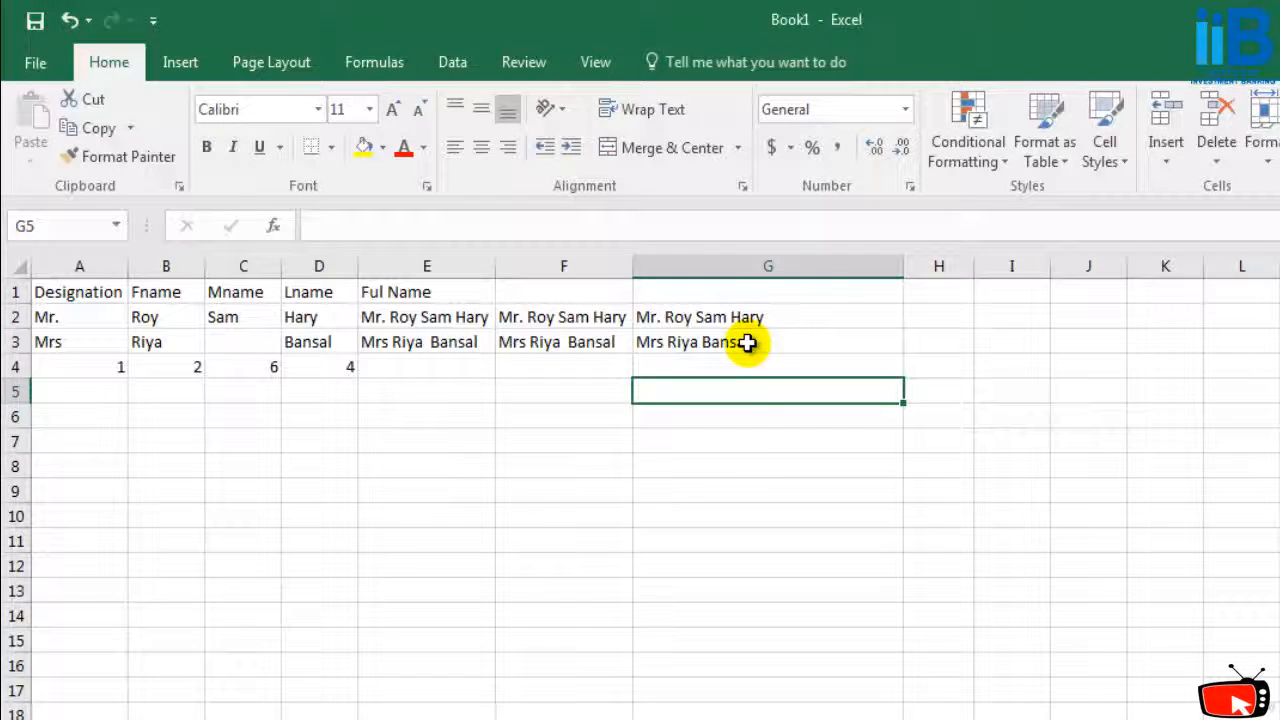
pyautogui.click(731, 463)
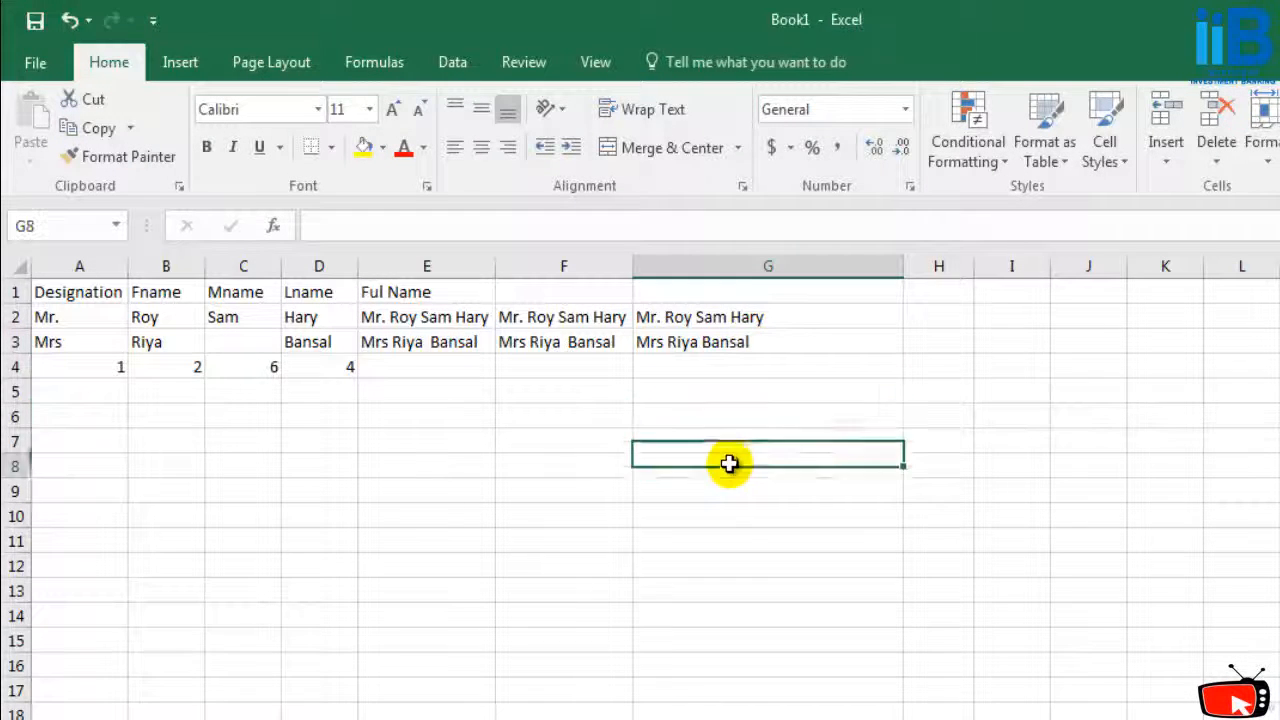
pyautogui.scroll(-1, 726, 443)
pyautogui.scroll(1, 723, 394)
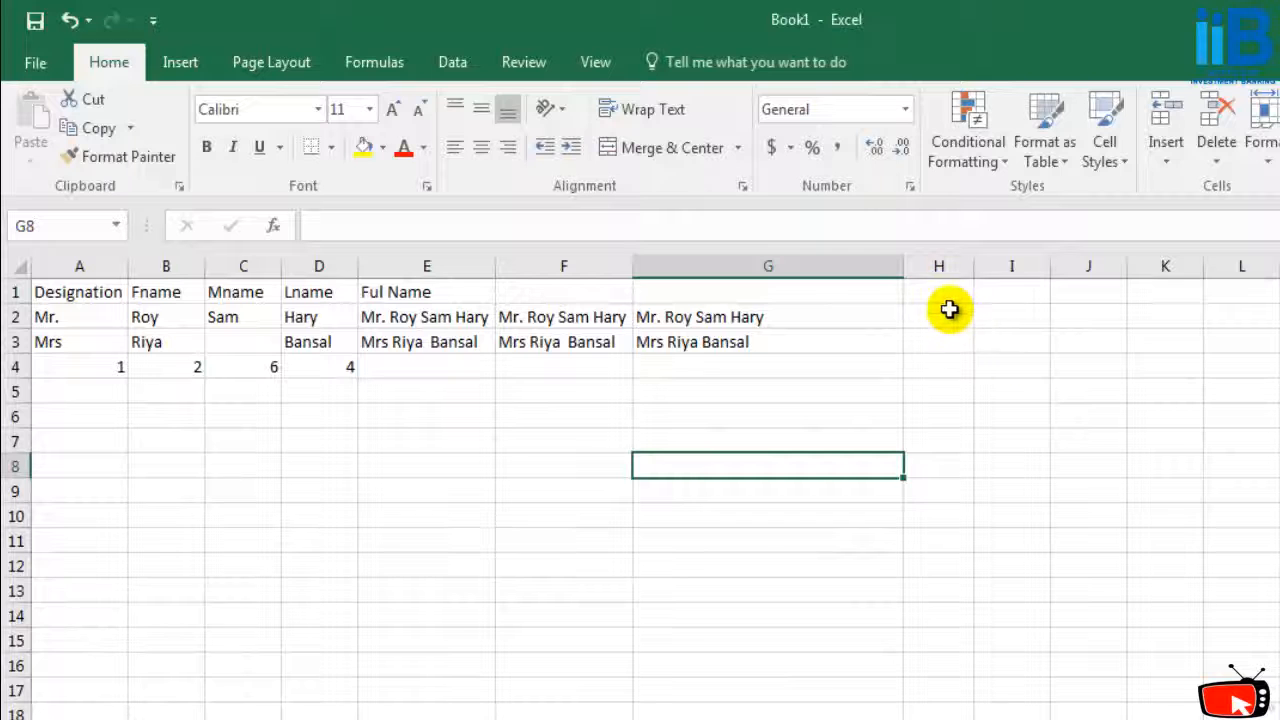
# Start a TEXTJOIN formula in H2 with a space as the delimiter and TRUE as the ignore-empty argument.
pyautogui.click(950, 310)
pyautogui.write('=textjo')
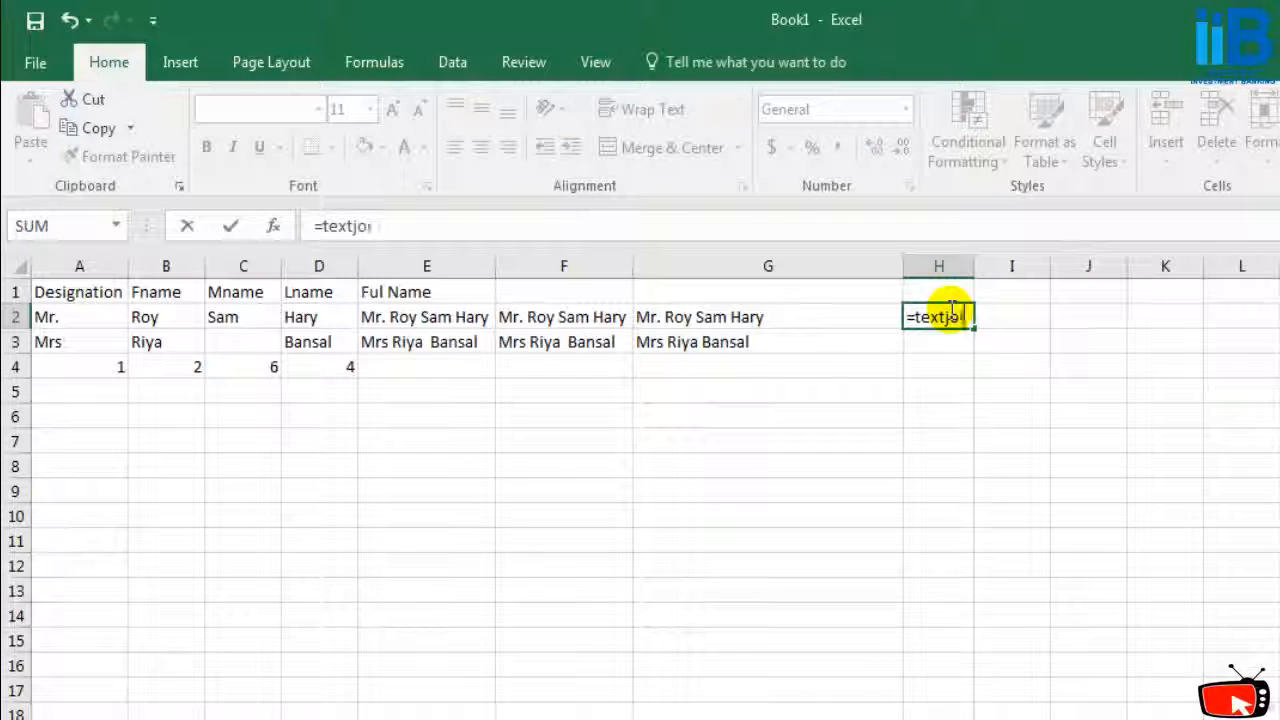
pyautogui.write('i')
pyautogui.press('BackSpace')
pyautogui.press('BackSpace')
pyautogui.press('BackSpace')
pyautogui.press('BackSpace')
pyautogui.press('BackSpace')
pyautogui.press('BackSpace')
pyautogui.press('BackSpace')
pyautogui.press('BackSpace')
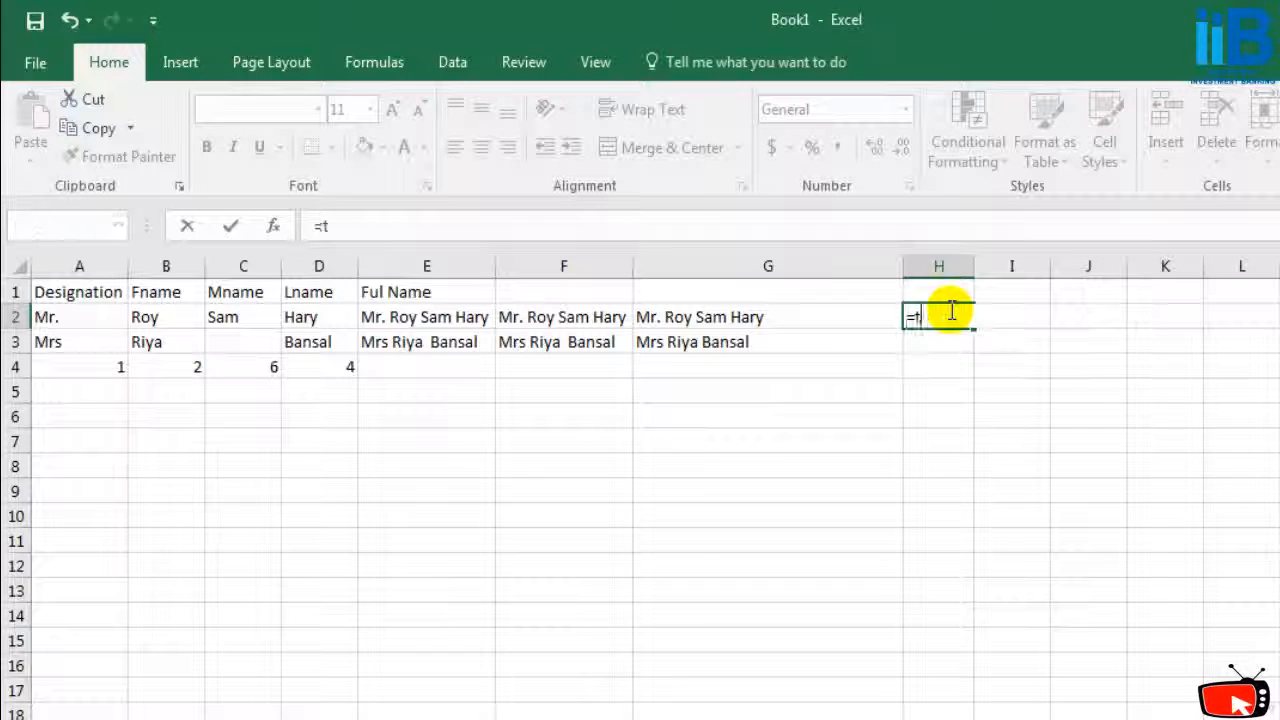
pyautogui.write('=text(')
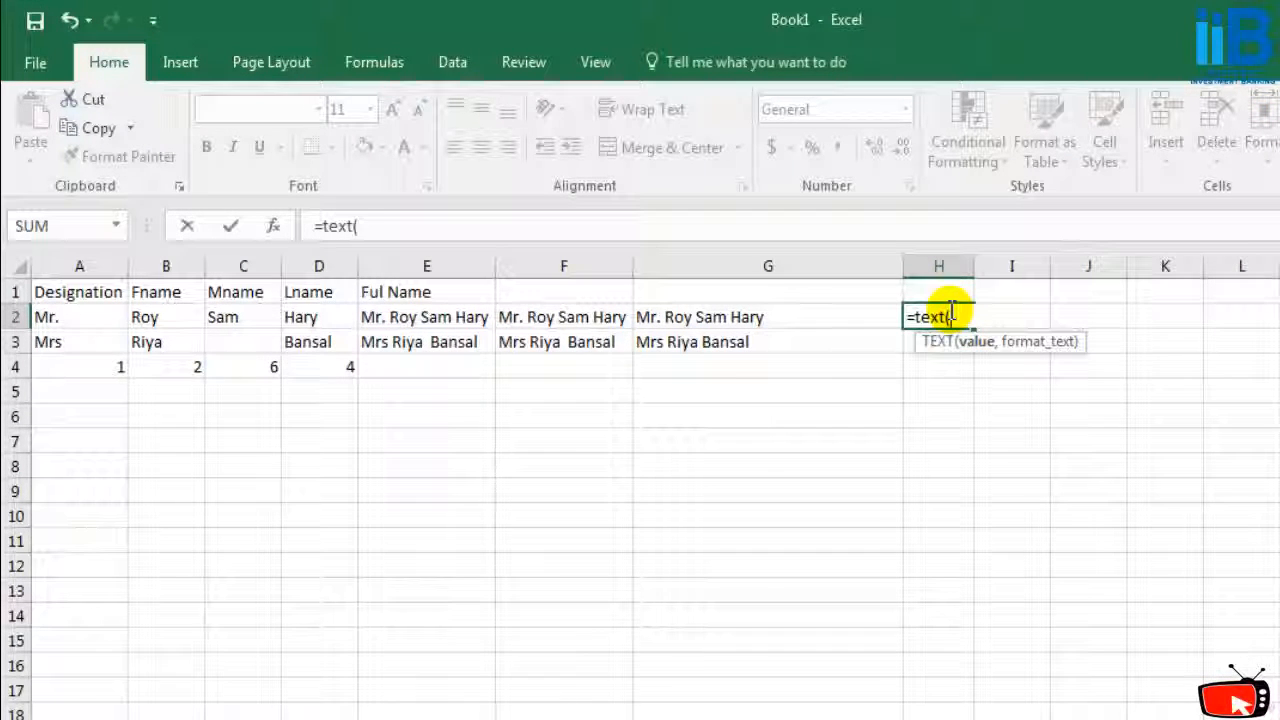
pyautogui.press('BackSpace')
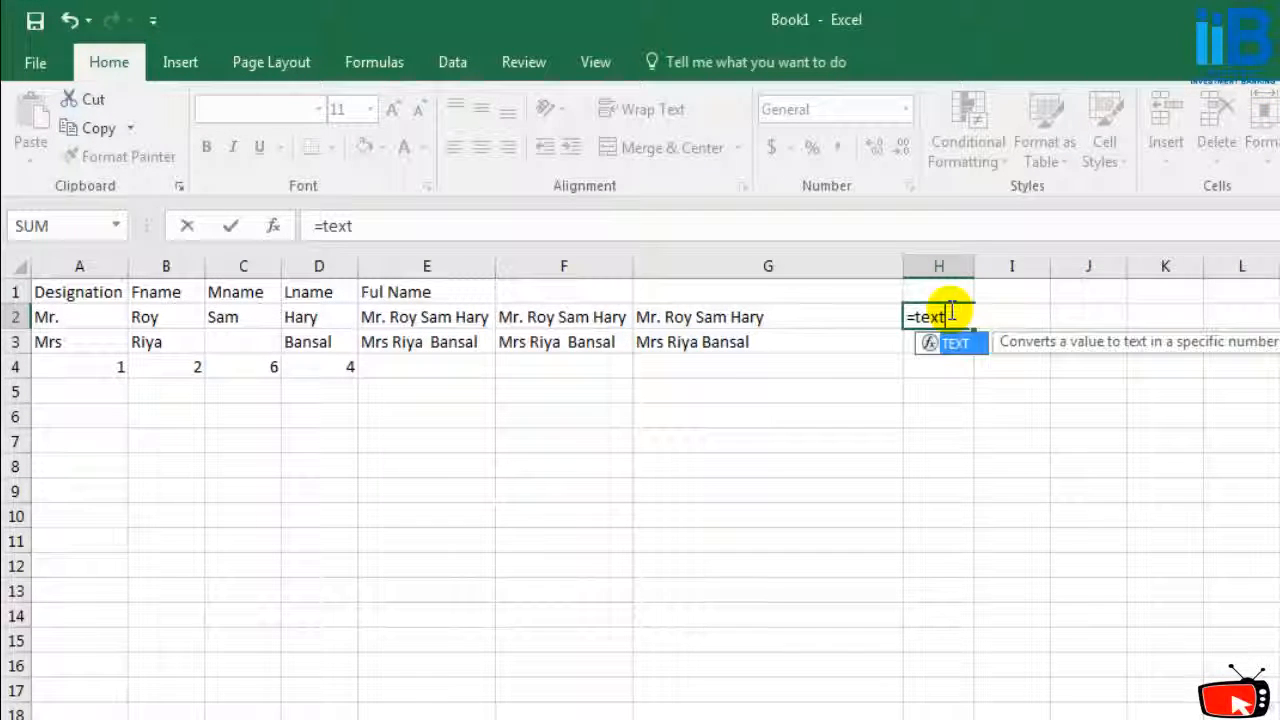
pyautogui.write('join(')
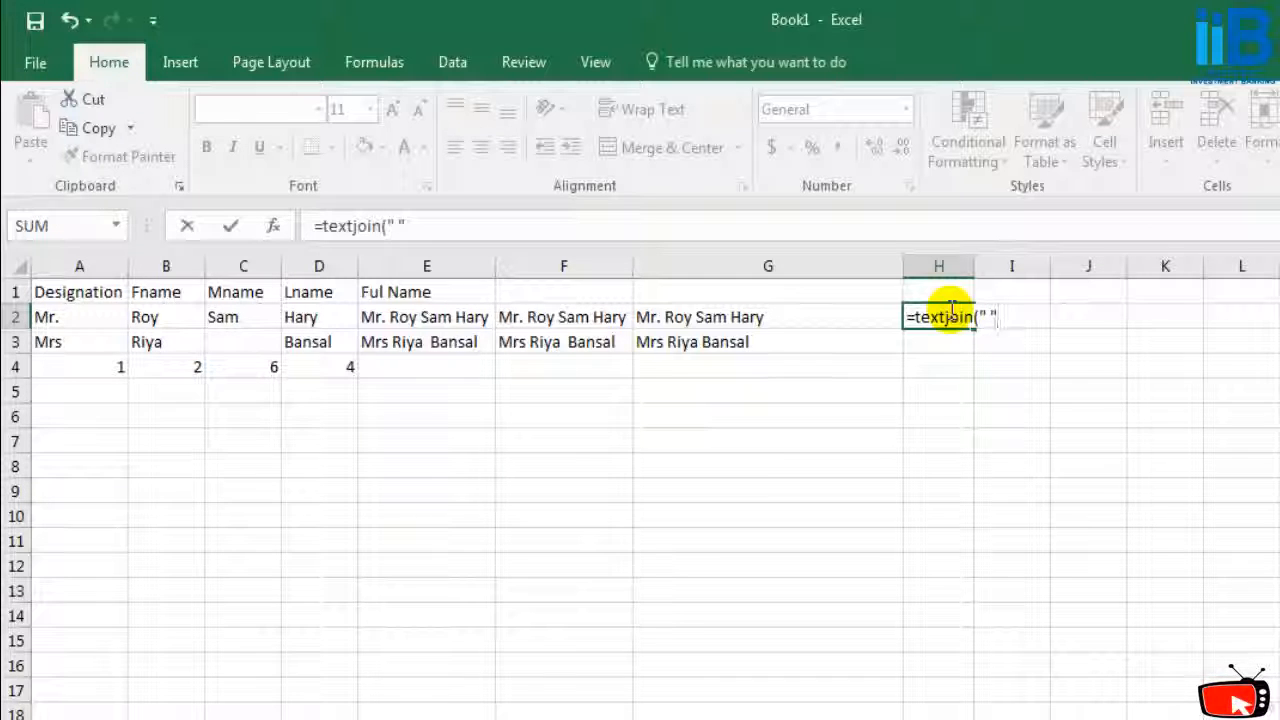
pyautogui.write(',TR')
pyautogui.press('BackSpace')
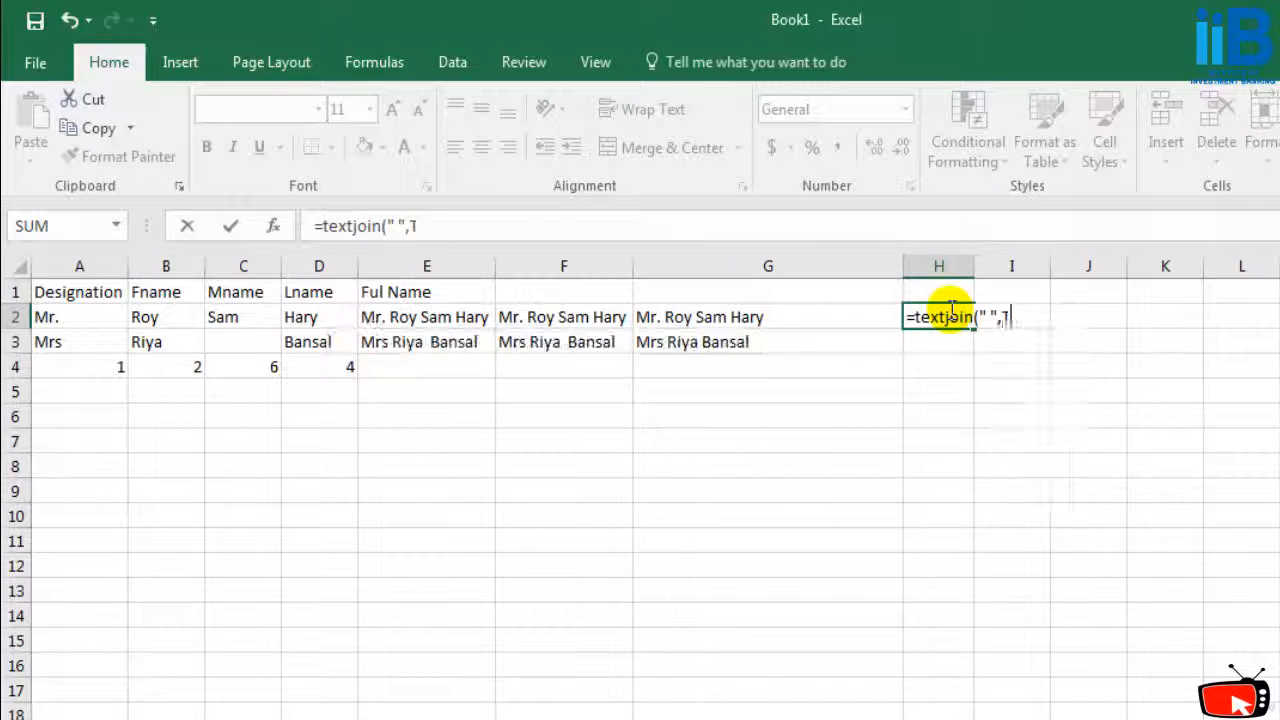
pyautogui.write('RUE)')
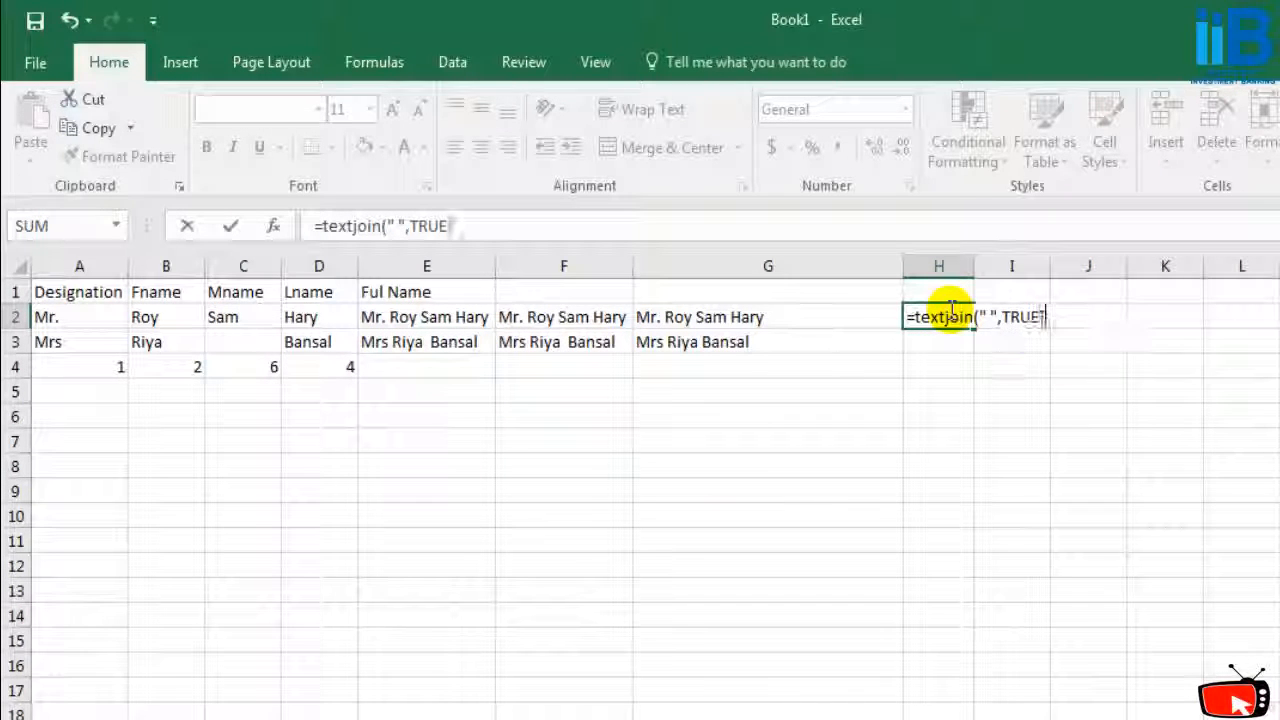
pyautogui.press('BackSpace')
pyautogui.press('BackSpace')
pyautogui.press('BackSpace')
pyautogui.press('BackSpace')
pyautogui.press('BackSpace')
pyautogui.press('BackSpace')
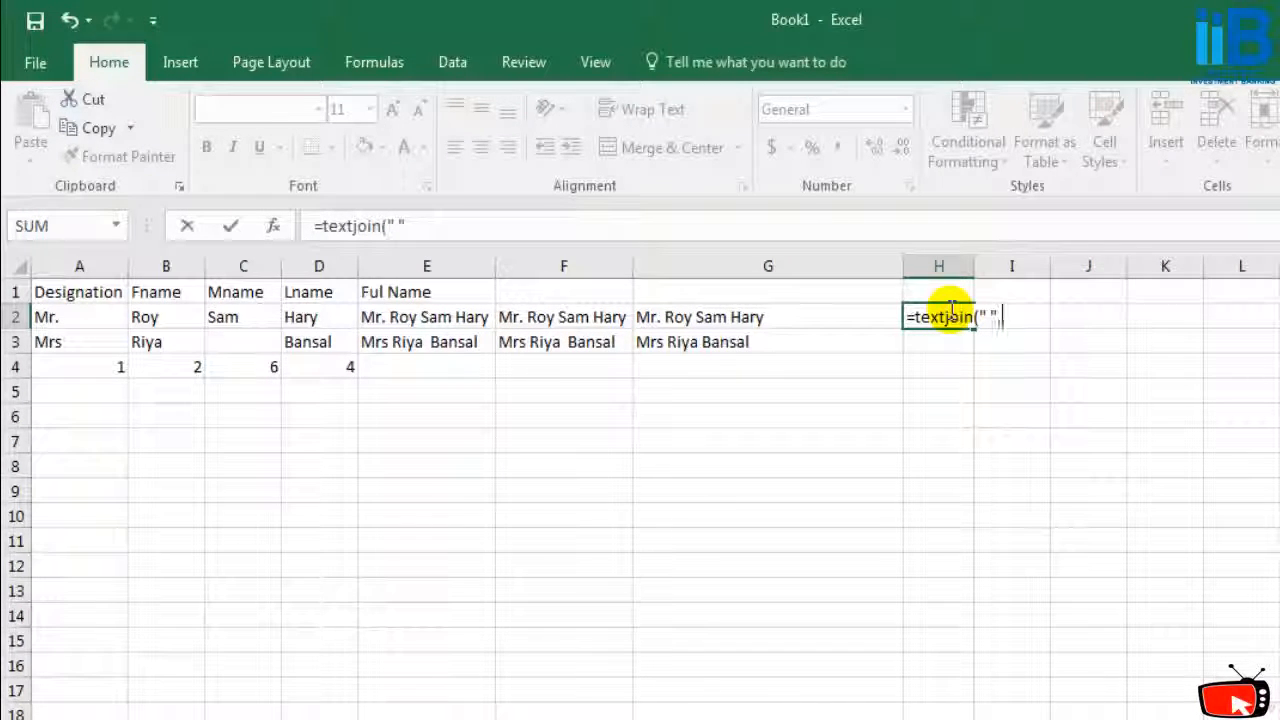
pyautogui.write(',TRUE')
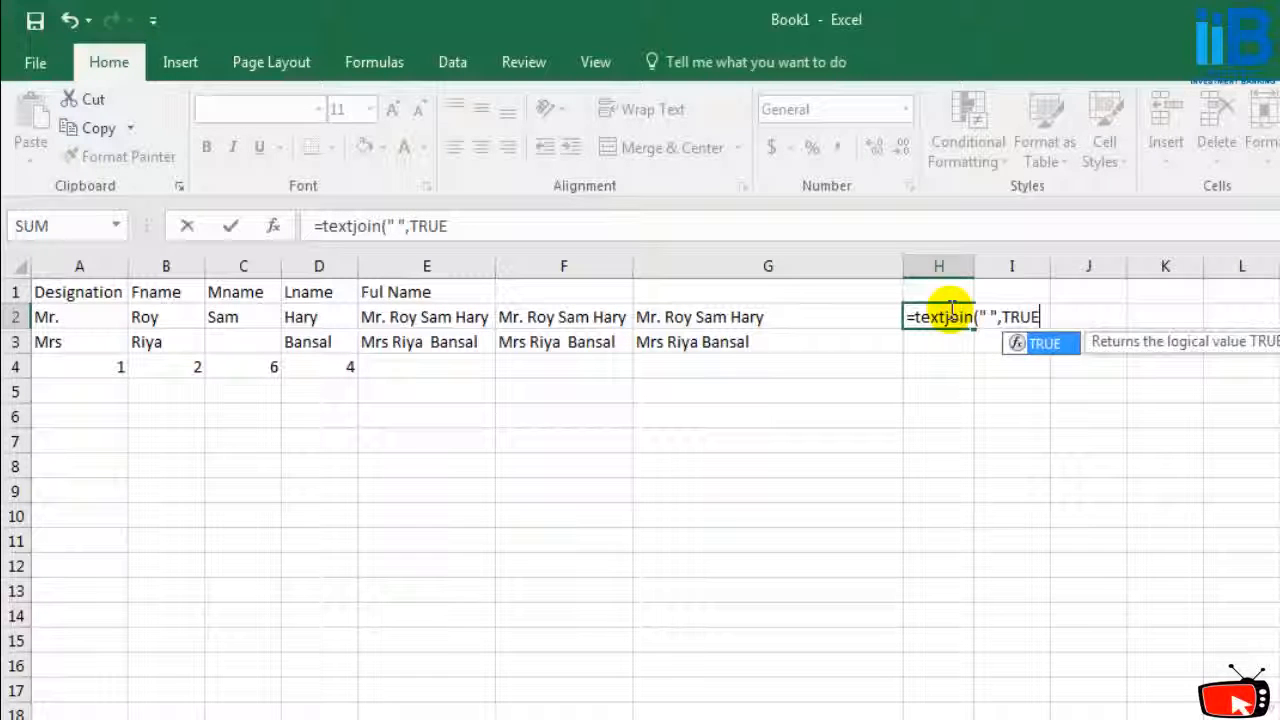
pyautogui.write(',')
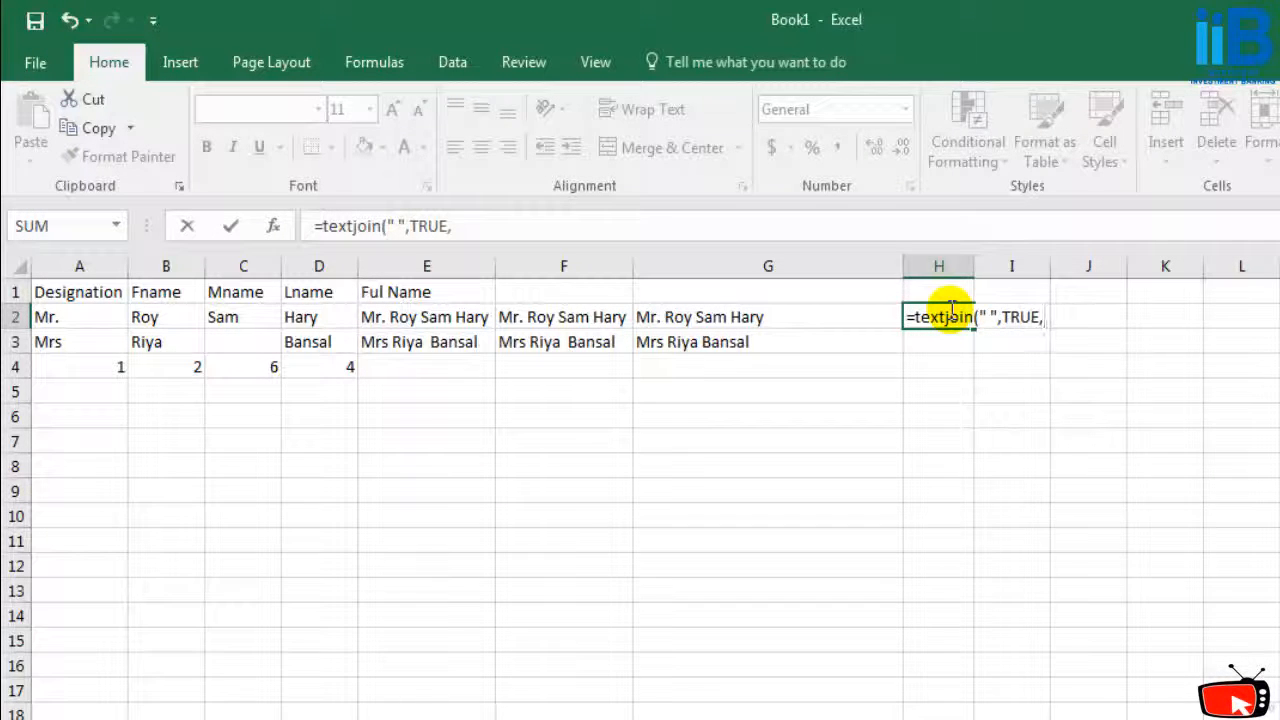
# Complete and enter the H2 formula with the row 4 range, as =textjoin(" ",TRUE,A4:D4).
pyautogui.write('A$')
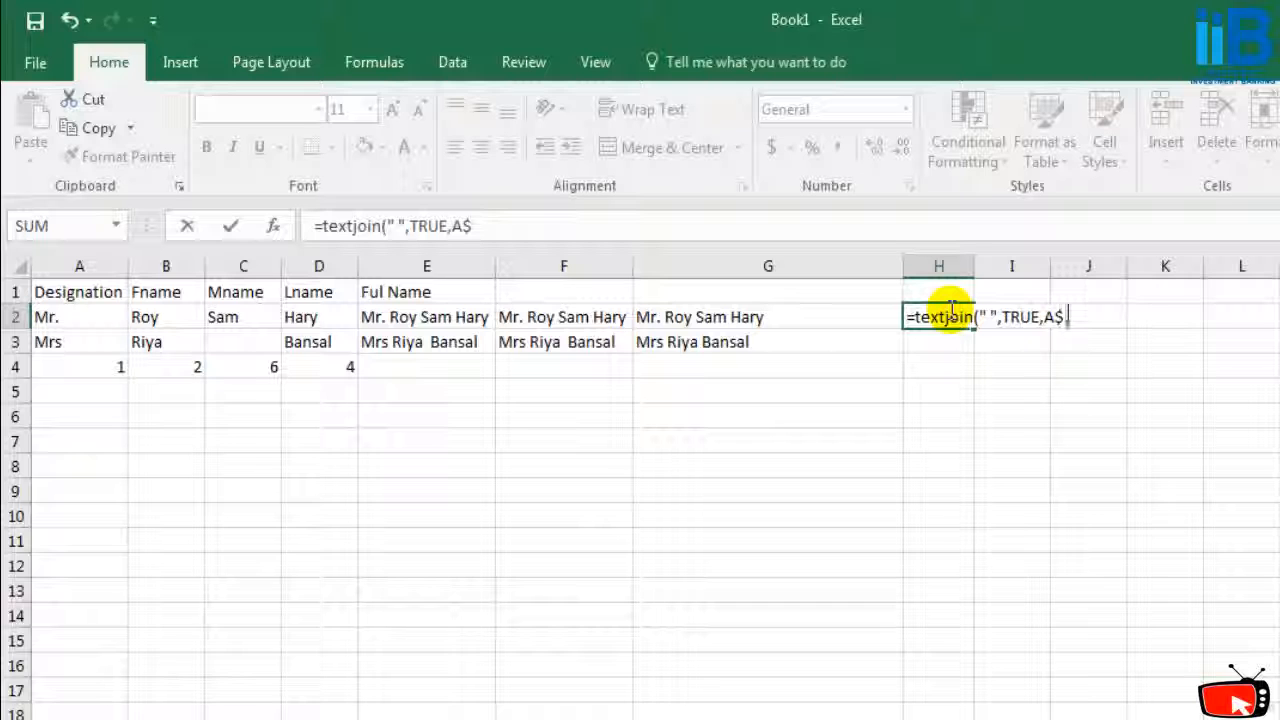
pyautogui.write(':')
pyautogui.press('BackSpace')
pyautogui.press('BackSpace')
pyautogui.press('BackSpace')
pyautogui.press('BackSpace')
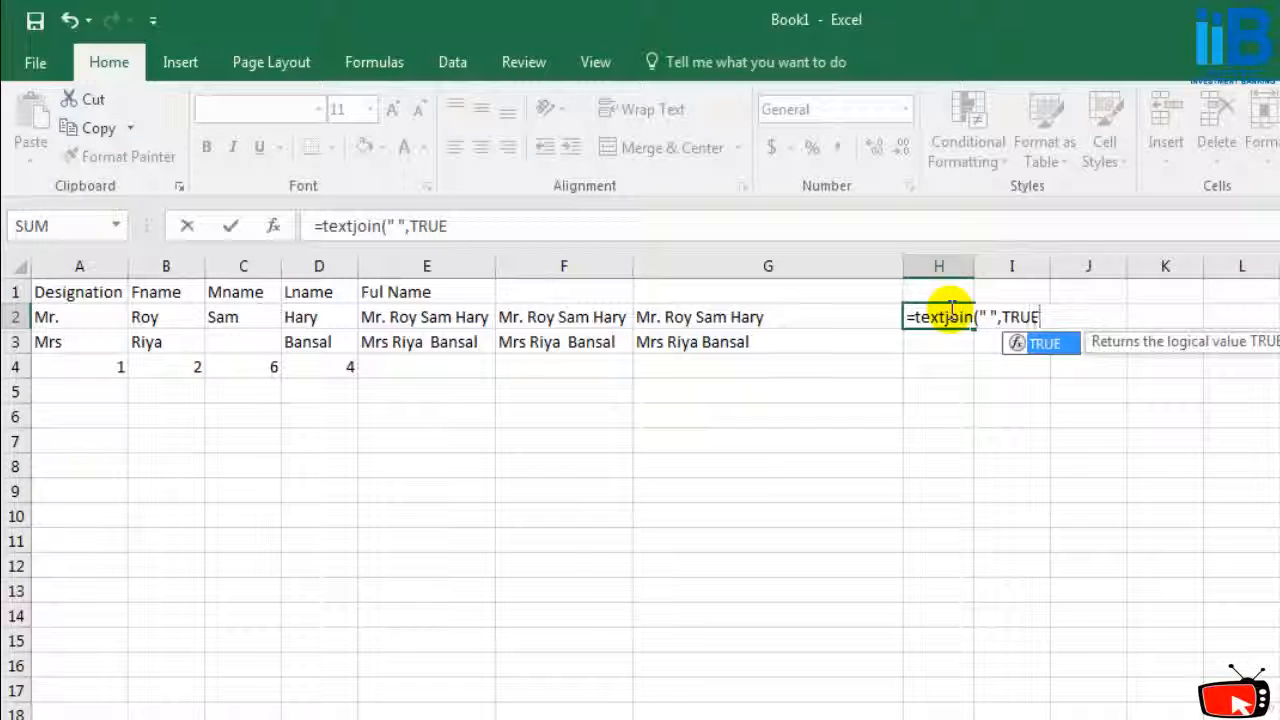
pyautogui.write(',A4:')
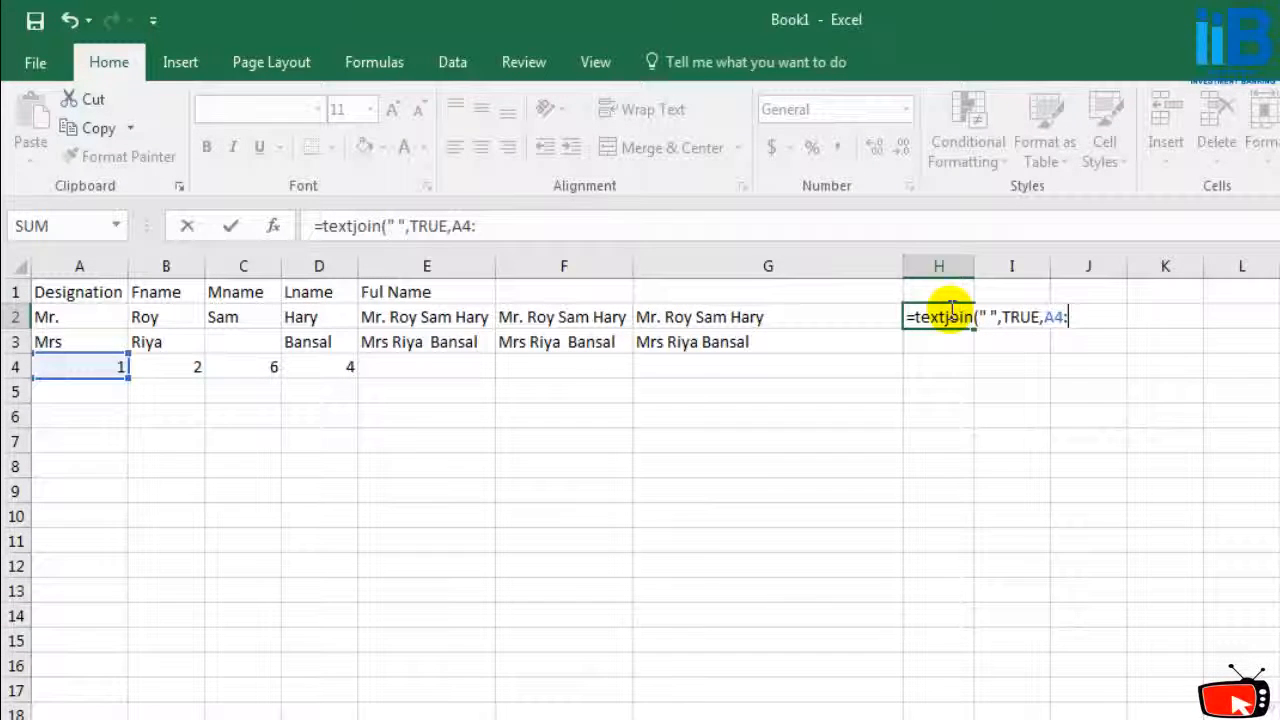
pyautogui.write('D4')
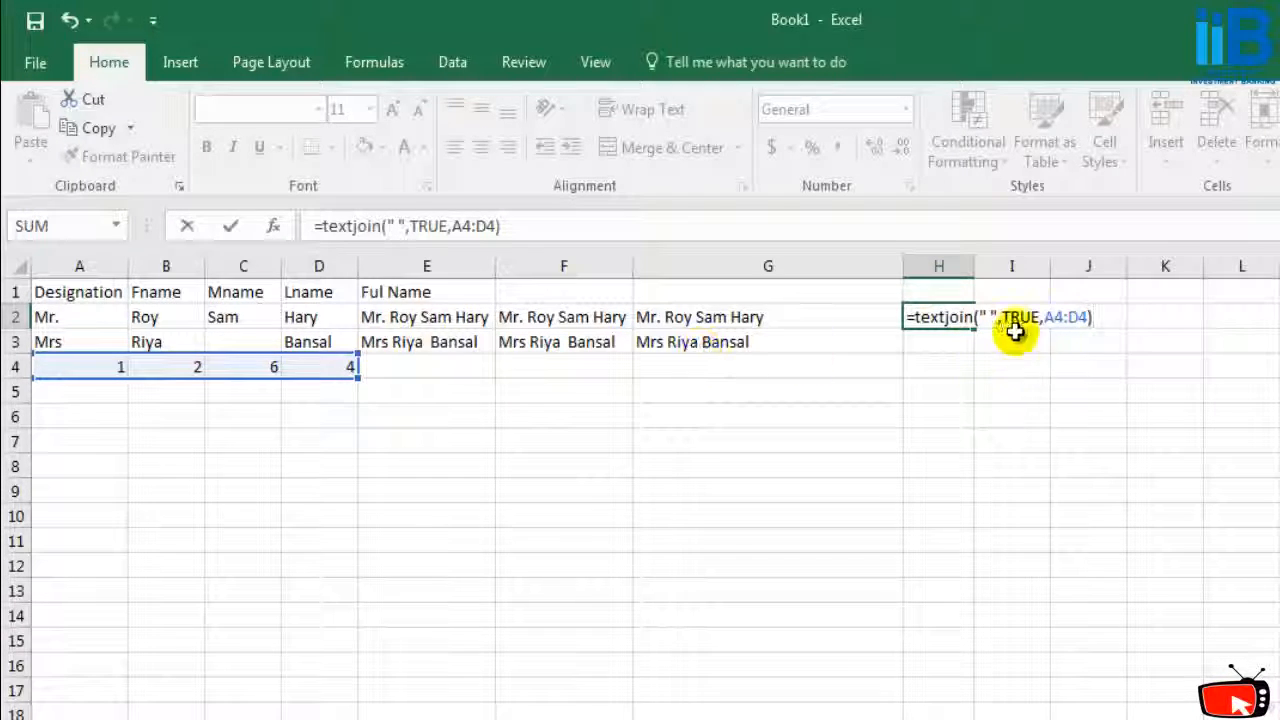
pyautogui.click(1065, 340)
# Widen column H and fill the TEXTJOIN formula from H2 down to H3.
pyautogui.click(955, 316)
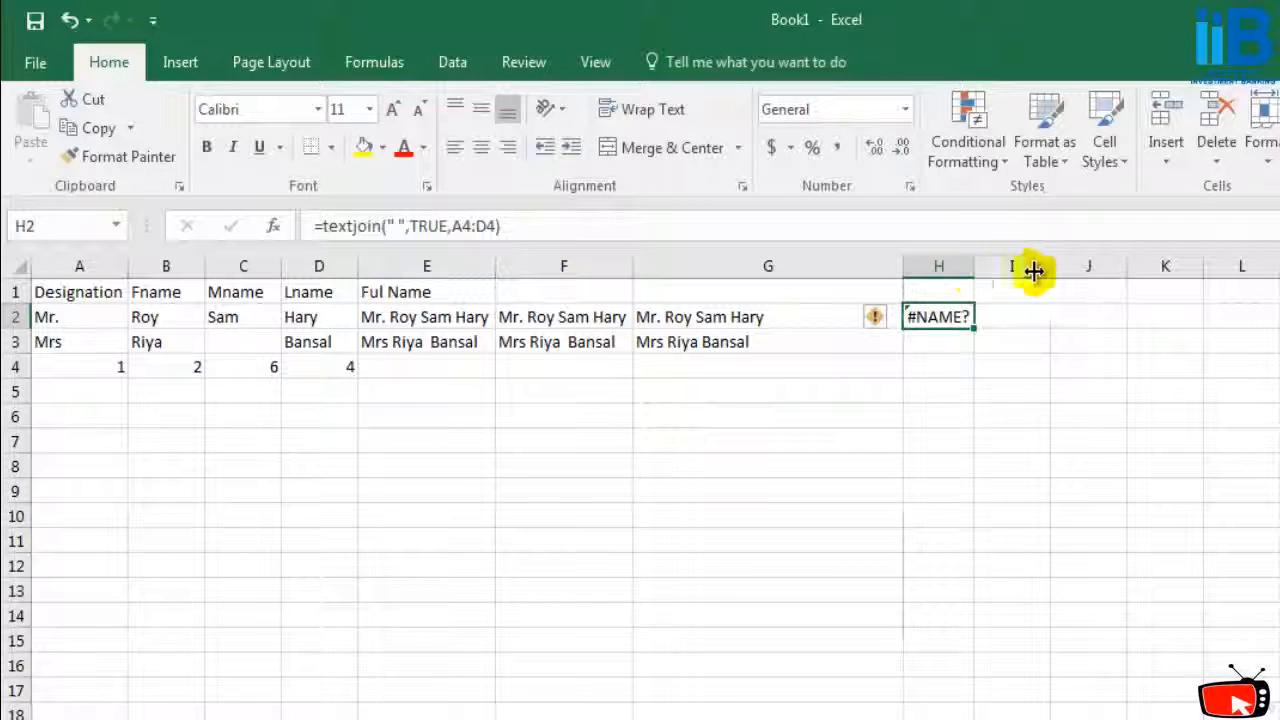
pyautogui.moveTo(975, 264); pyautogui.dragTo(963, 346)
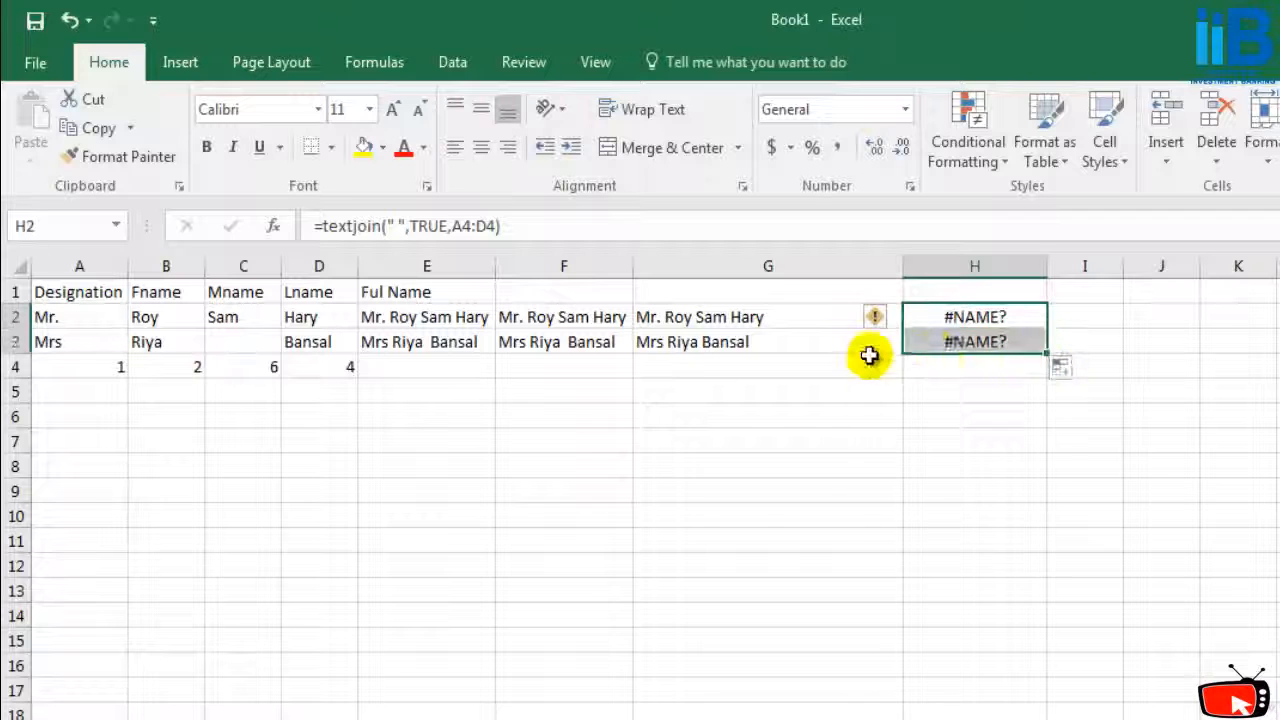
# Compare the full-name cells in columns E, F, G and H and the joining formulas behind them.
pyautogui.click(743, 346)
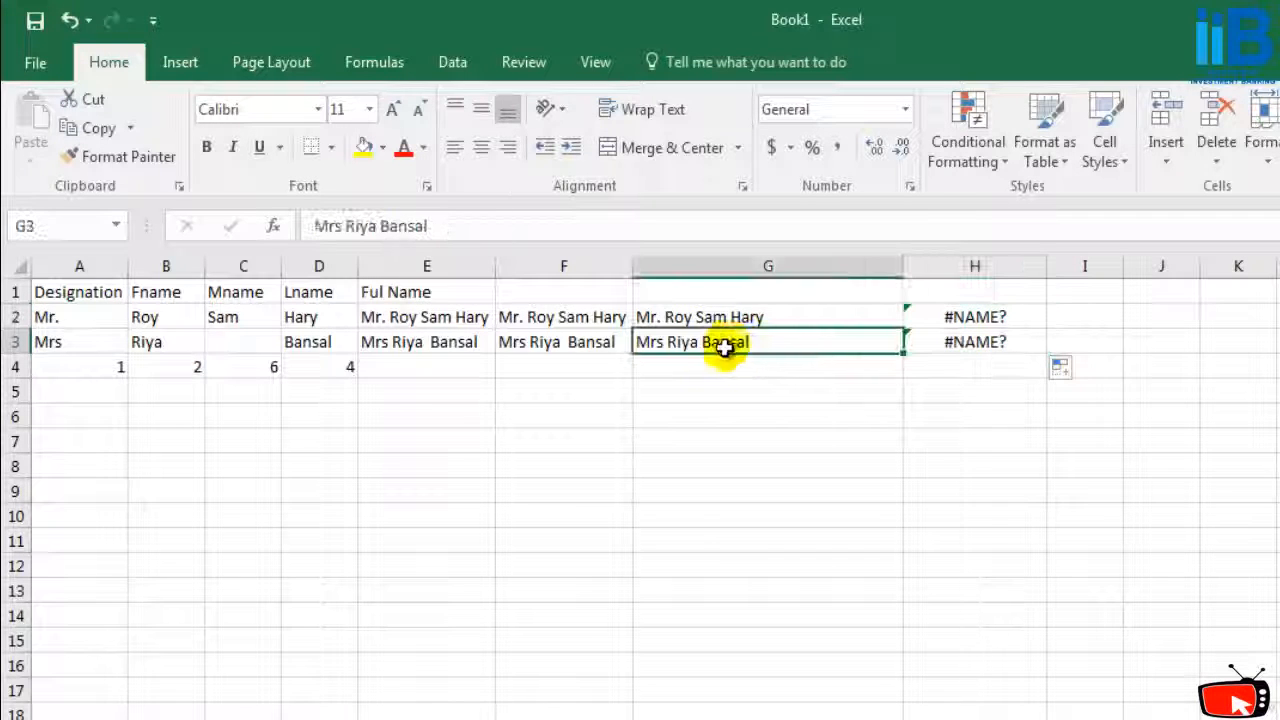
pyautogui.click(557, 339)
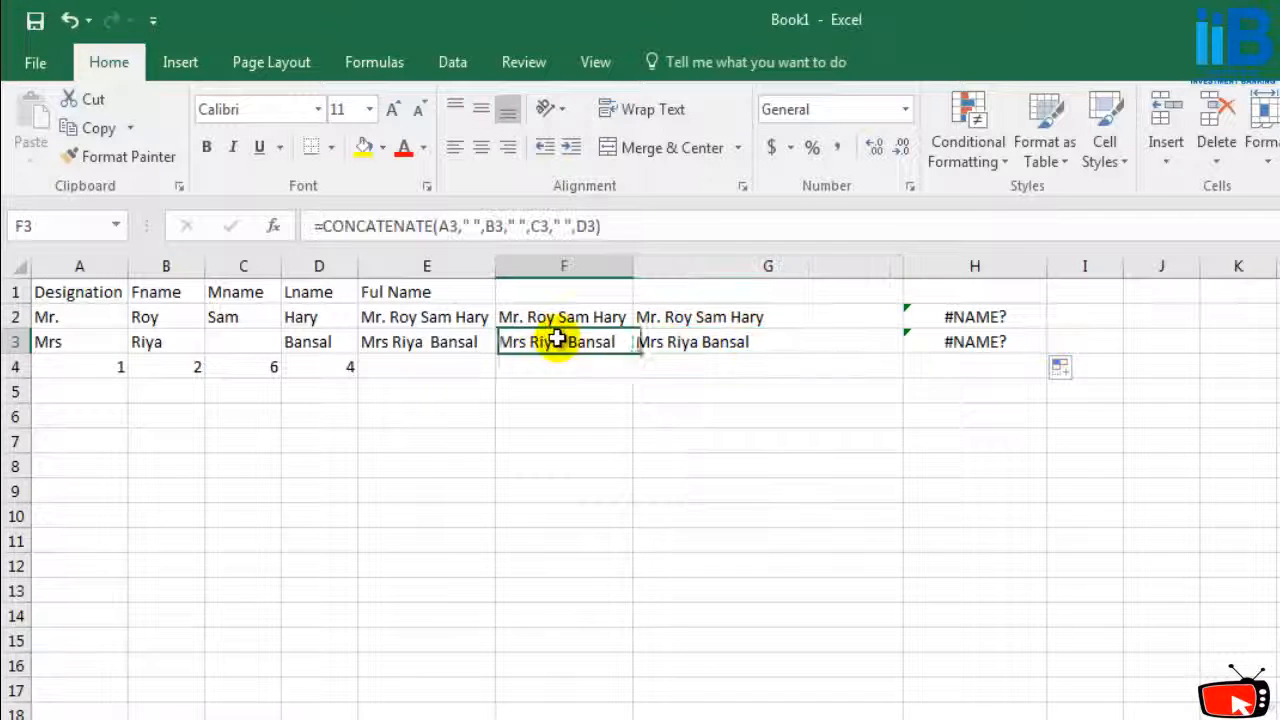
pyautogui.click(723, 395)
pyautogui.click(590, 341)
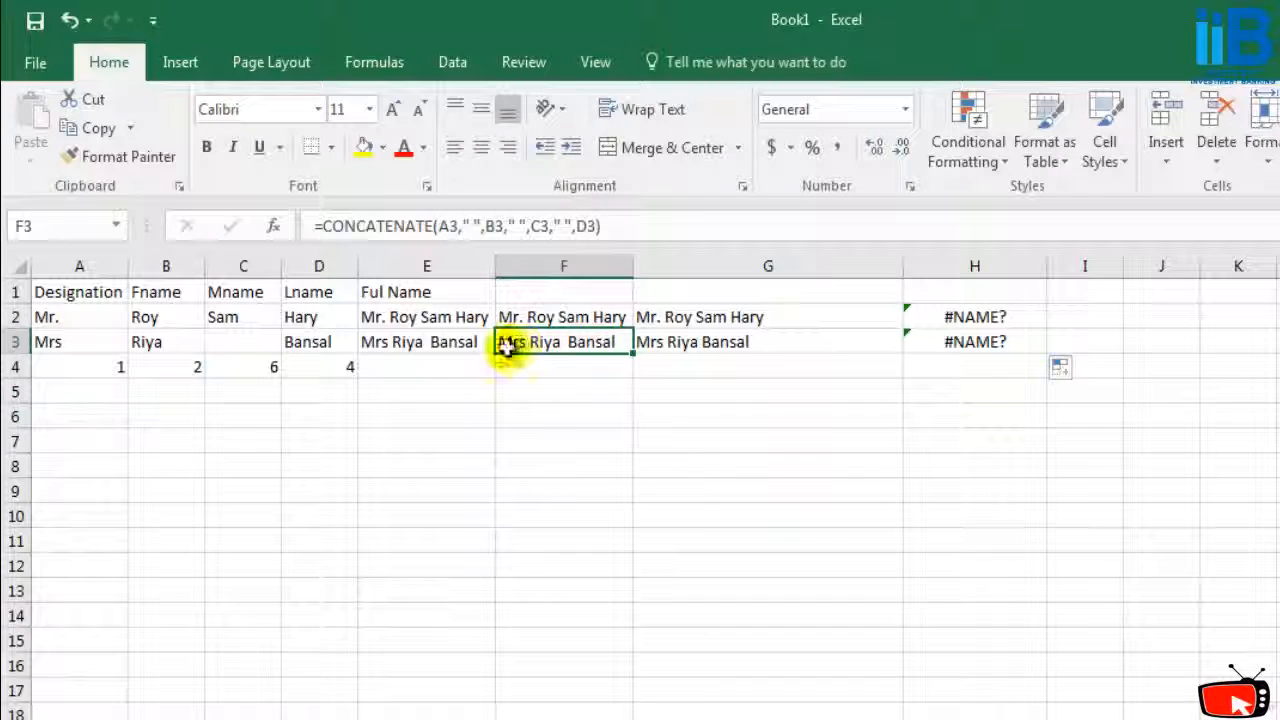
pyautogui.click(460, 342)
pyautogui.click(465, 318)
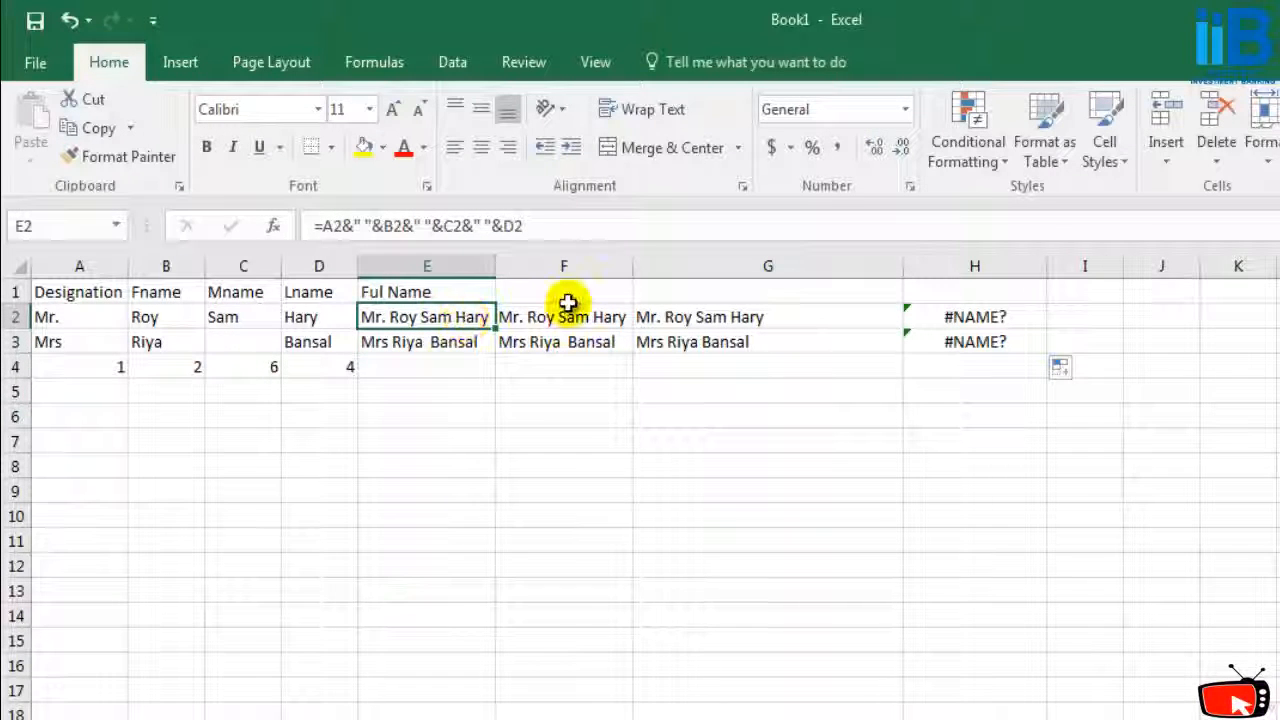
pyautogui.click(570, 296)
pyautogui.click(765, 336)
pyautogui.click(975, 317)
pyautogui.click(975, 390)
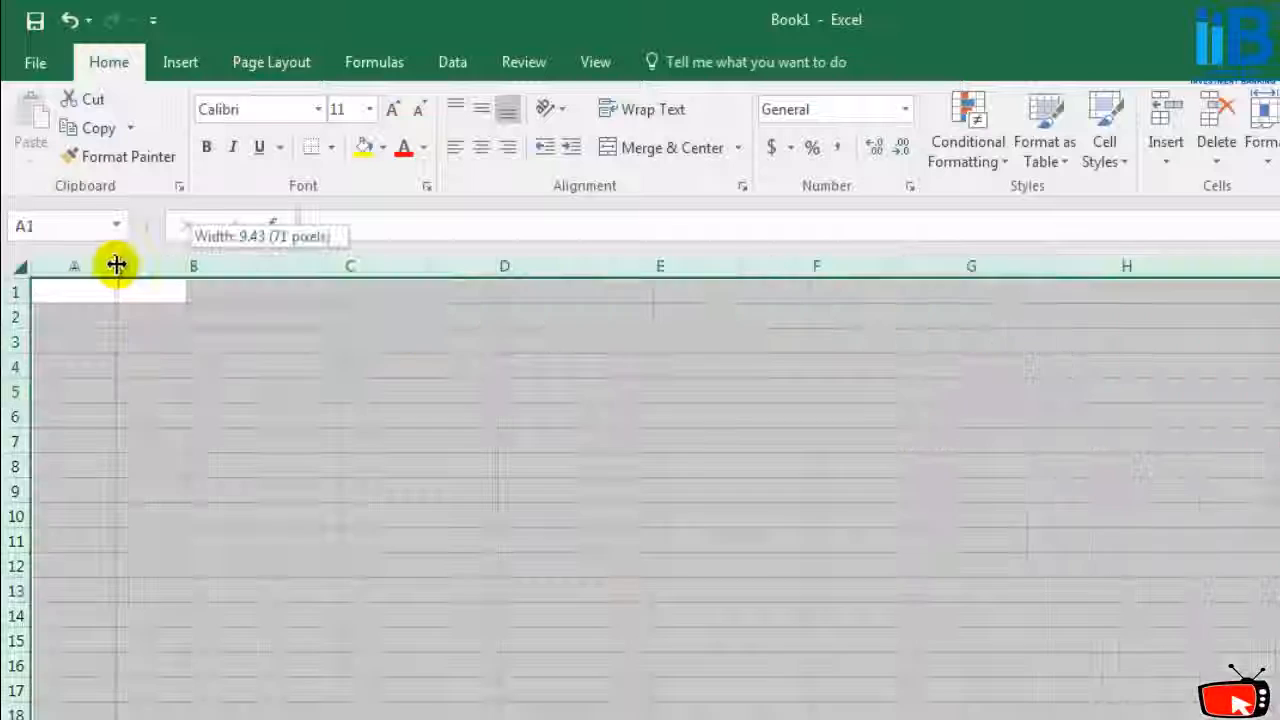
# Narrow all the columns of the blank sheet to a width of 8.43.
pyautogui.moveTo(116, 264); pyautogui.dragTo(108, 266)
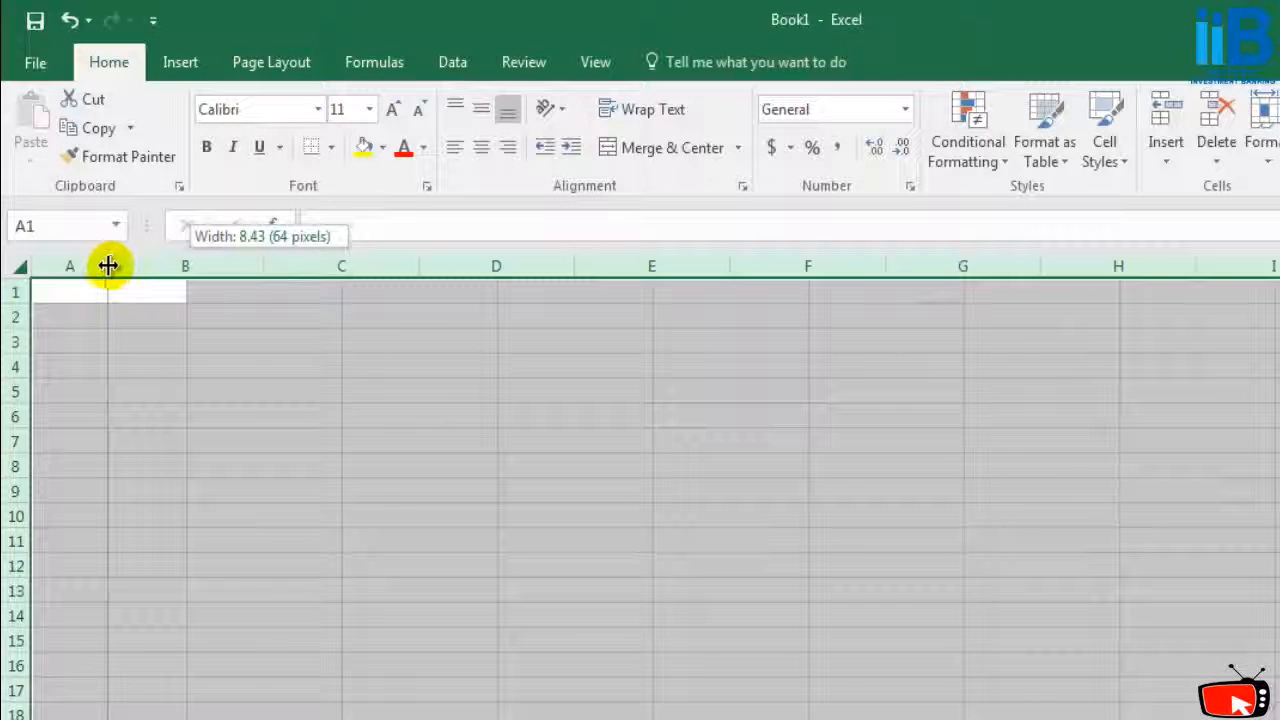